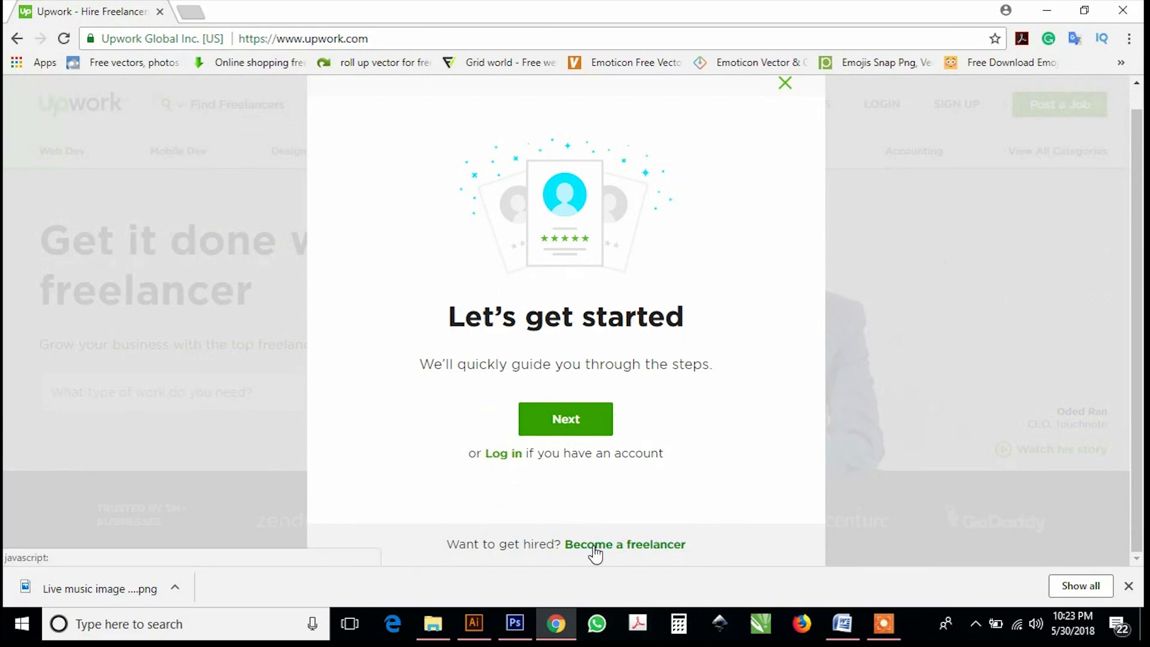
Choose 'Become a freelancer' in the Let's get started dialog.
click(594, 546)
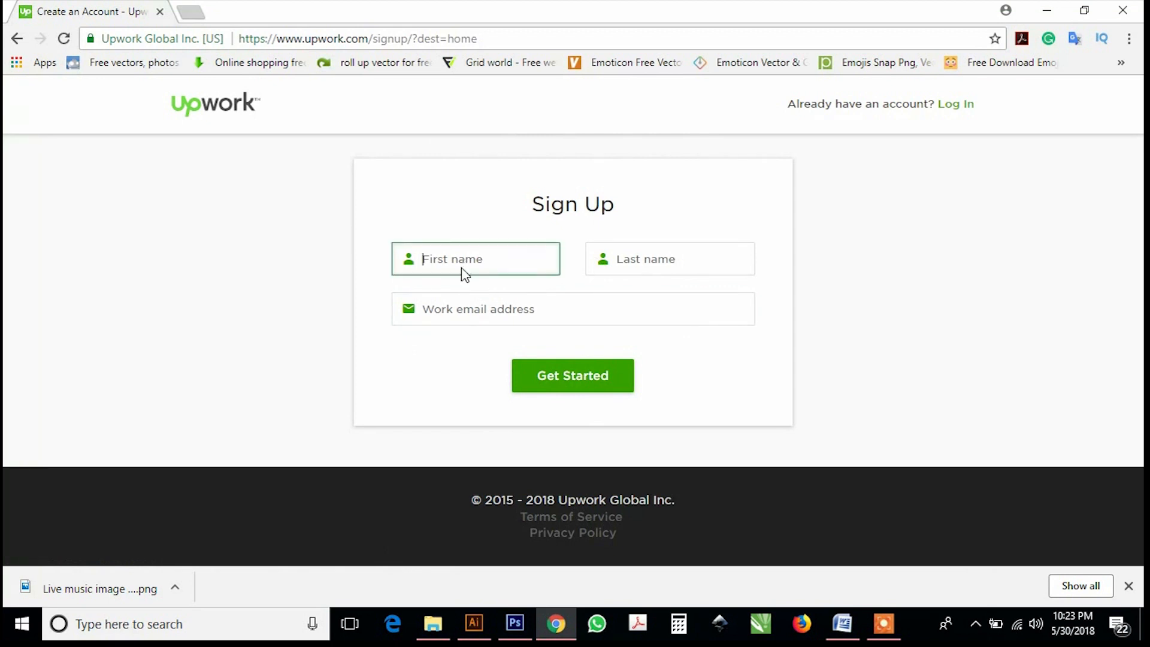
Enter the first and last name on the sign-up form, then minimize the browser.
text(id)
click(636, 260)
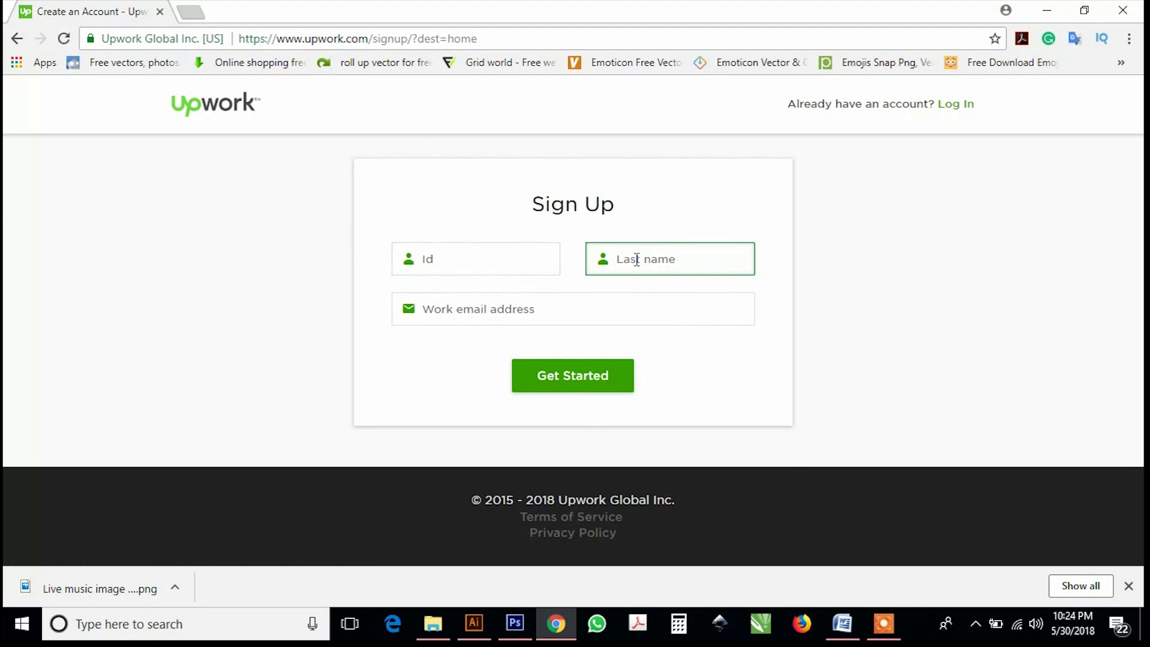
text(for test)
click(592, 317)
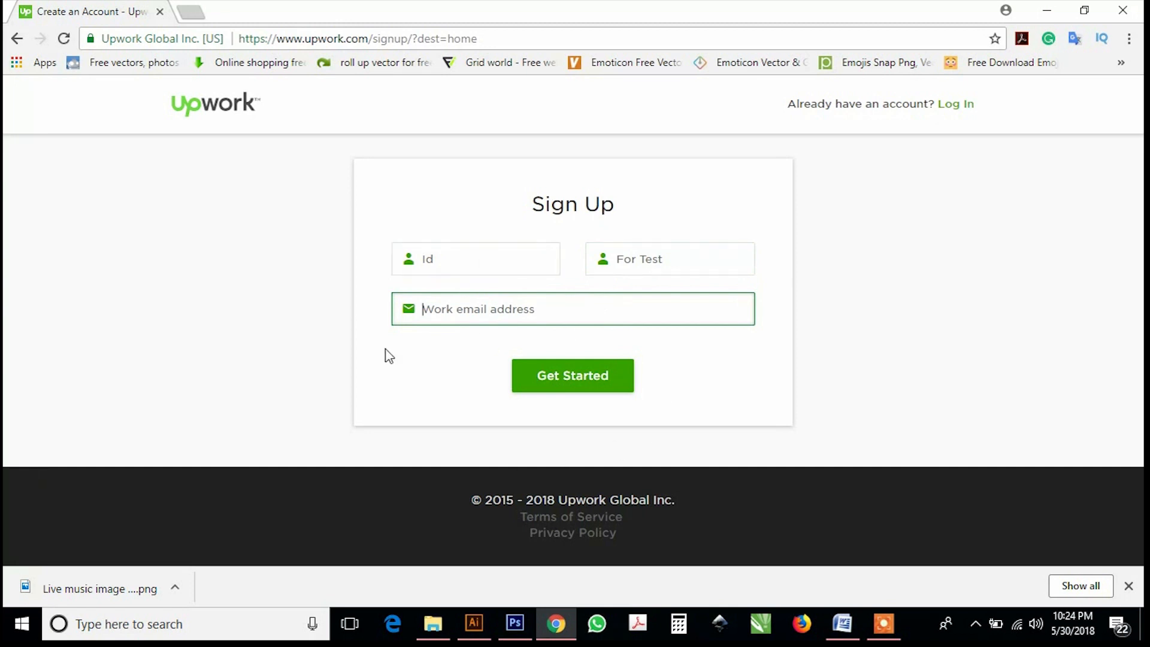
click(1047, 10)
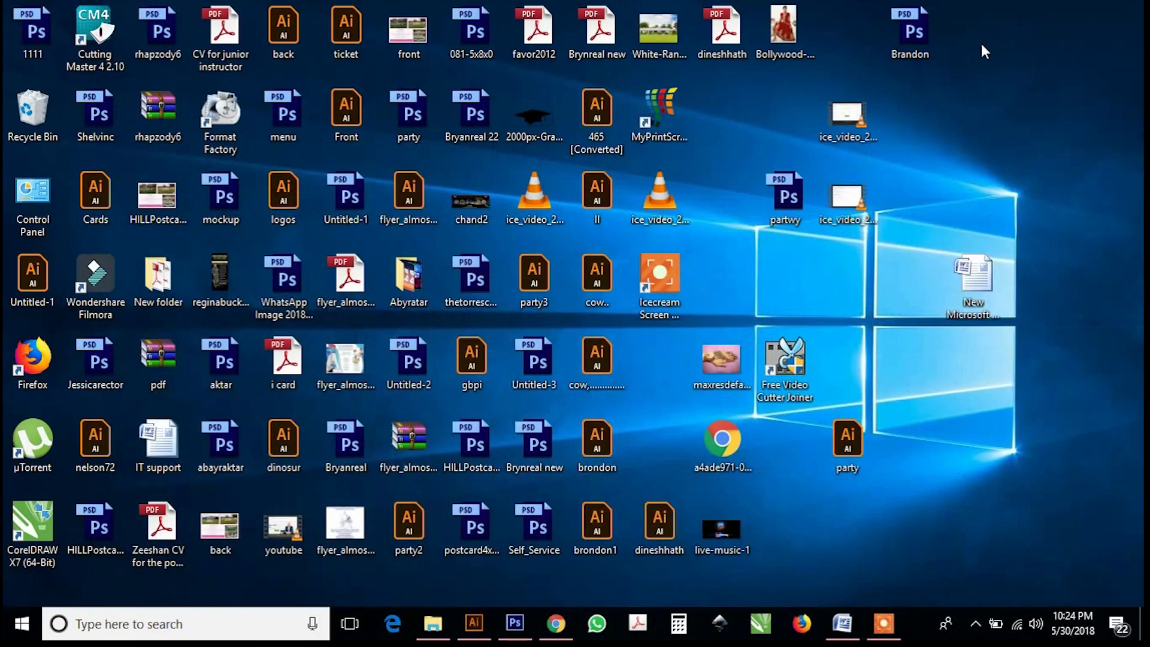
Copy the temp-mail.org address from the Word document into a new browser tab's reach.
click(842, 623)
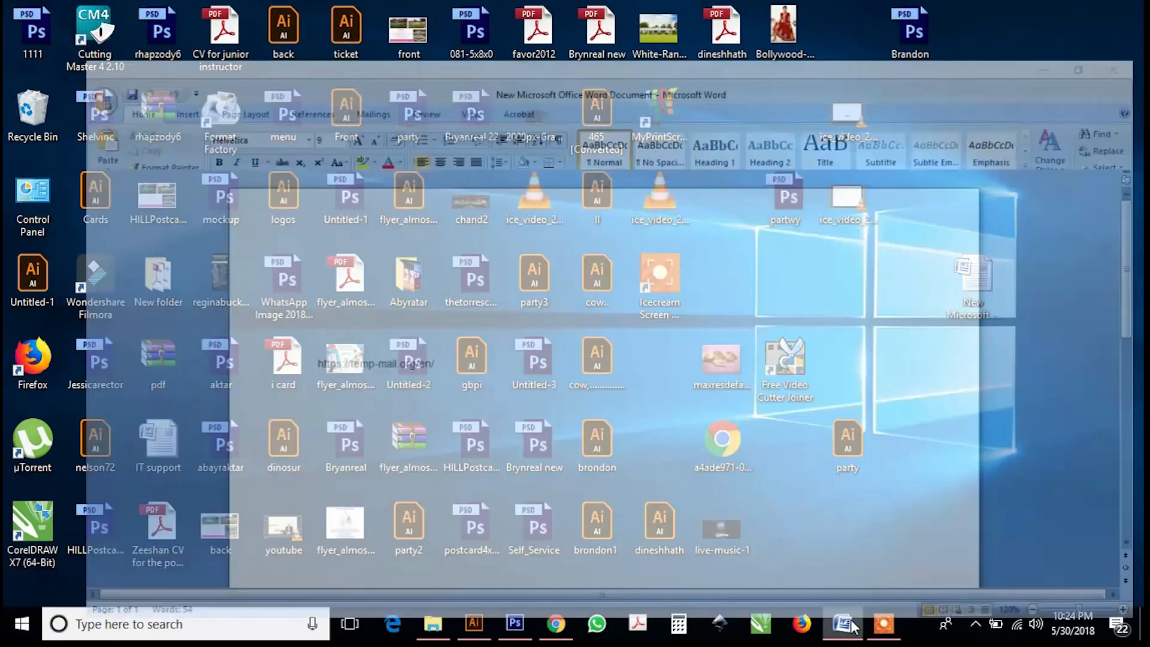
drag(254, 329, 379, 340)
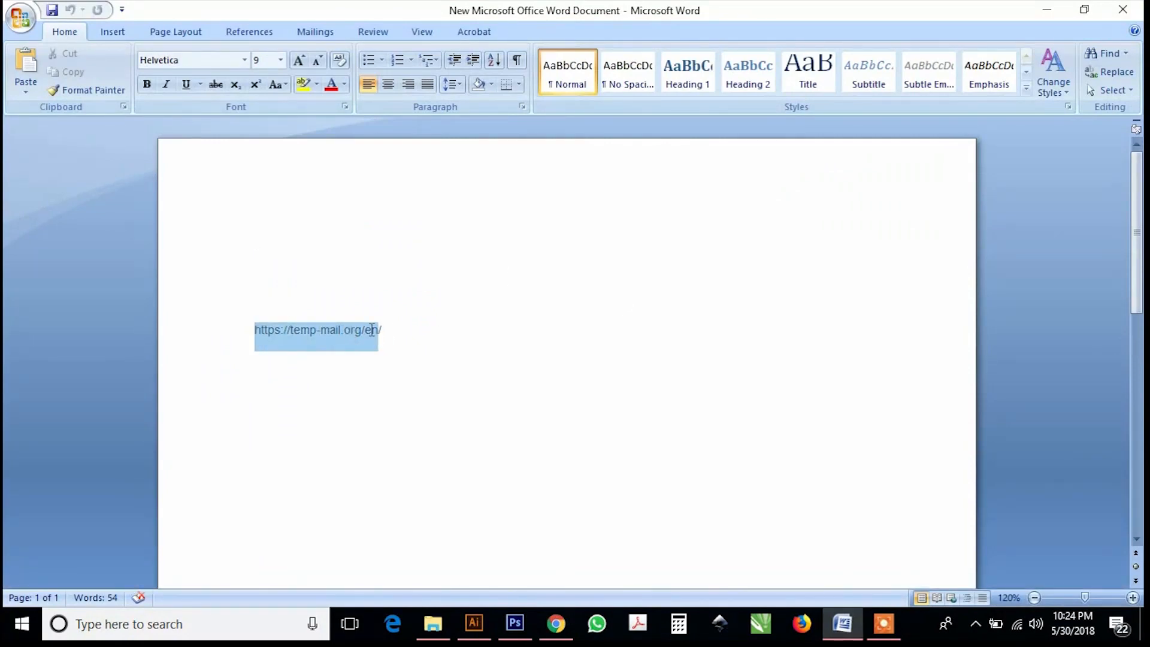
right_click(372, 330)
click(405, 357)
click(556, 623)
click(192, 14)
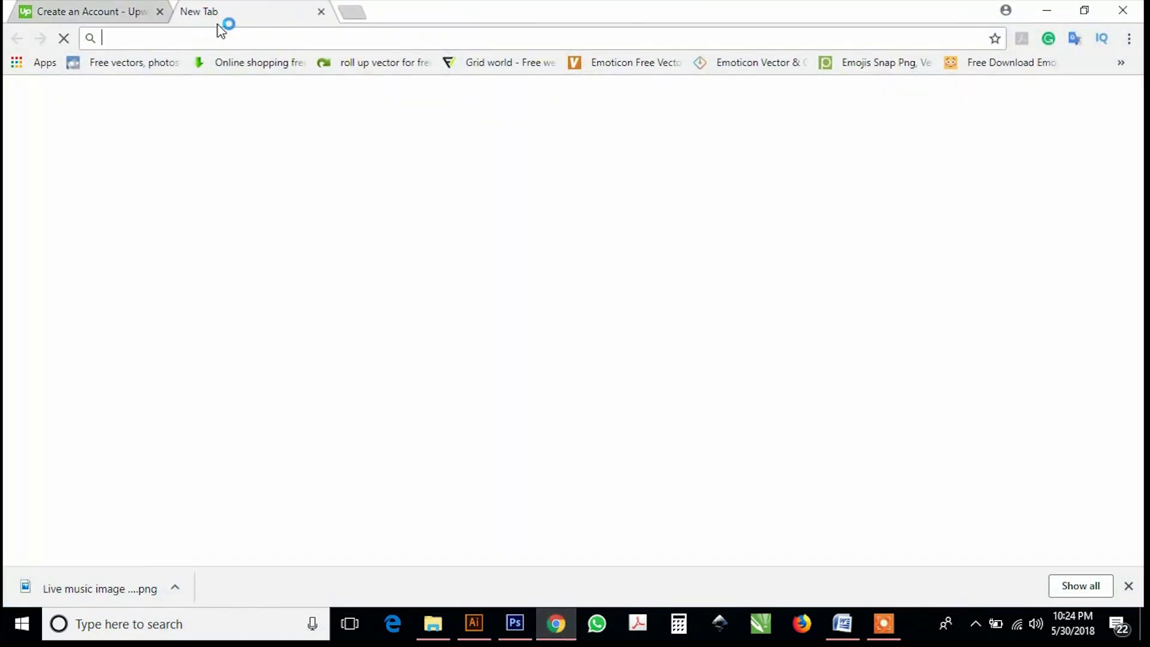
Paste the copied address and go to temp-mail.org.
right_click(234, 37)
click(300, 116)
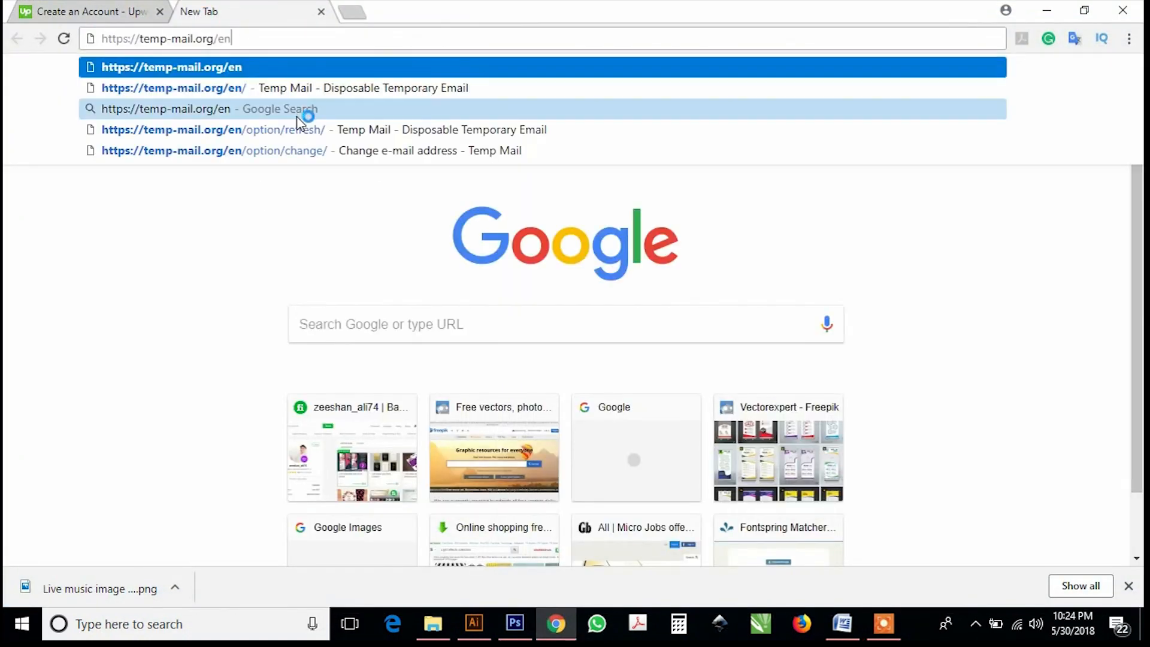
key(Return)
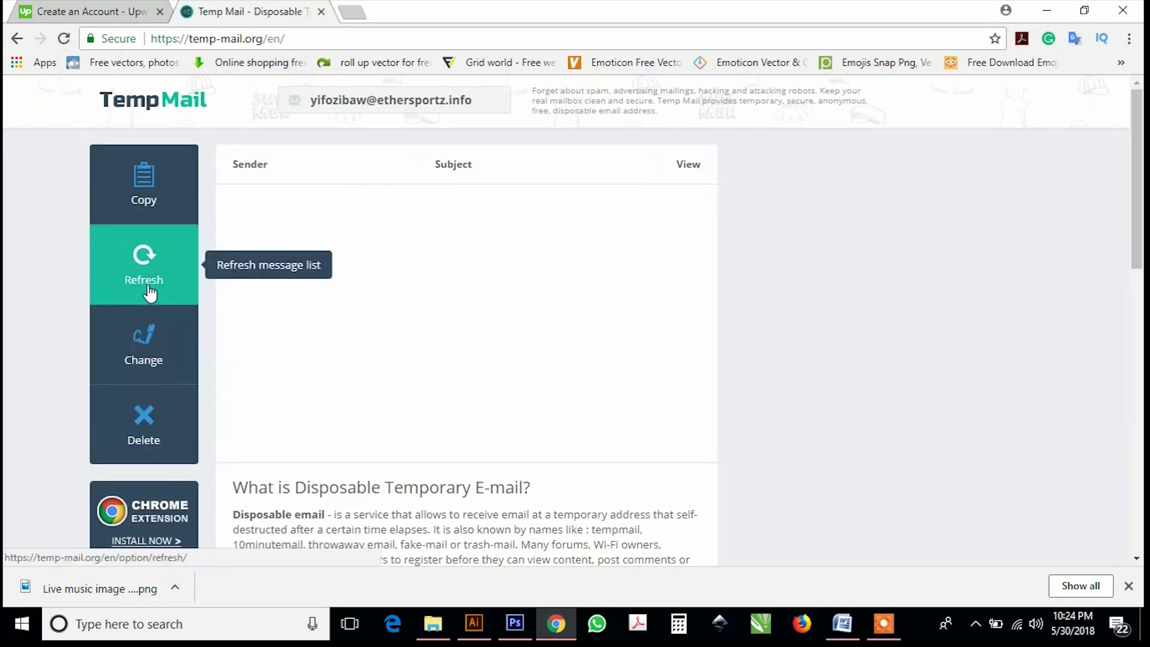
Generate a new temporary e-mail address and copy it.
click(144, 343)
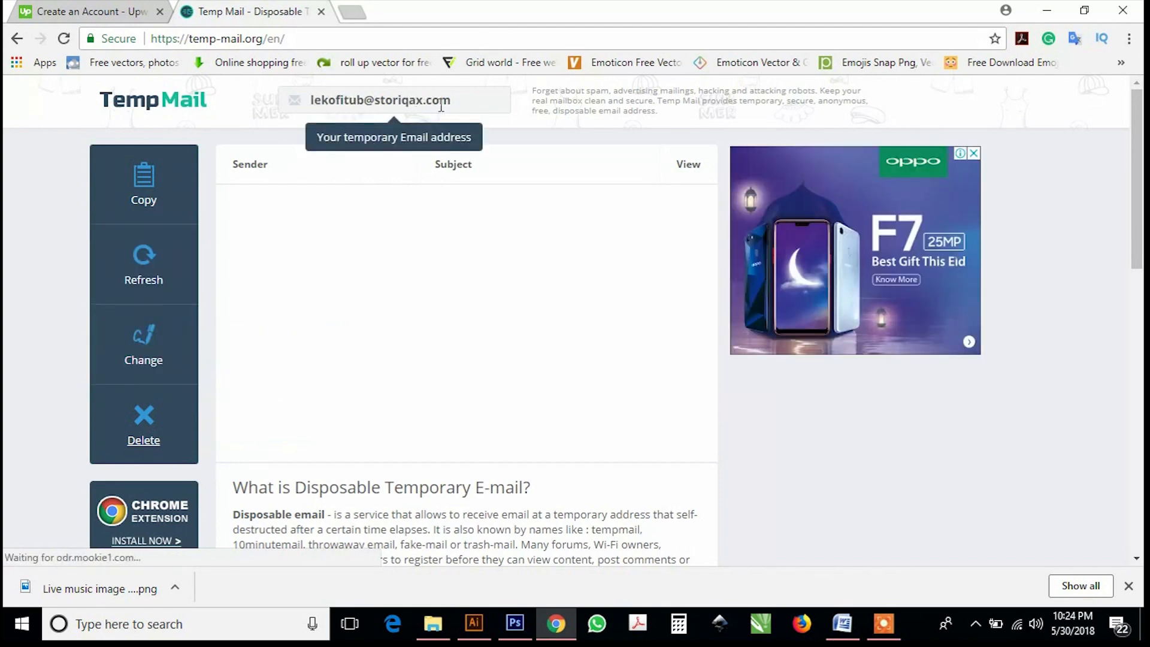
click(312, 100)
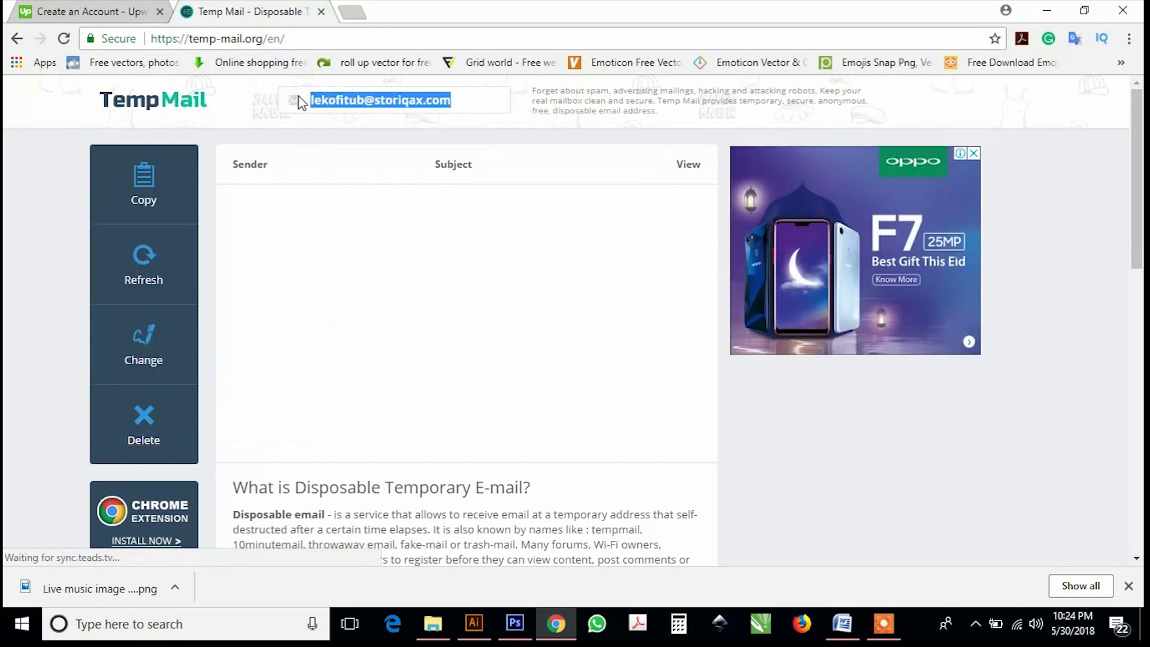
right_click(324, 96)
click(359, 107)
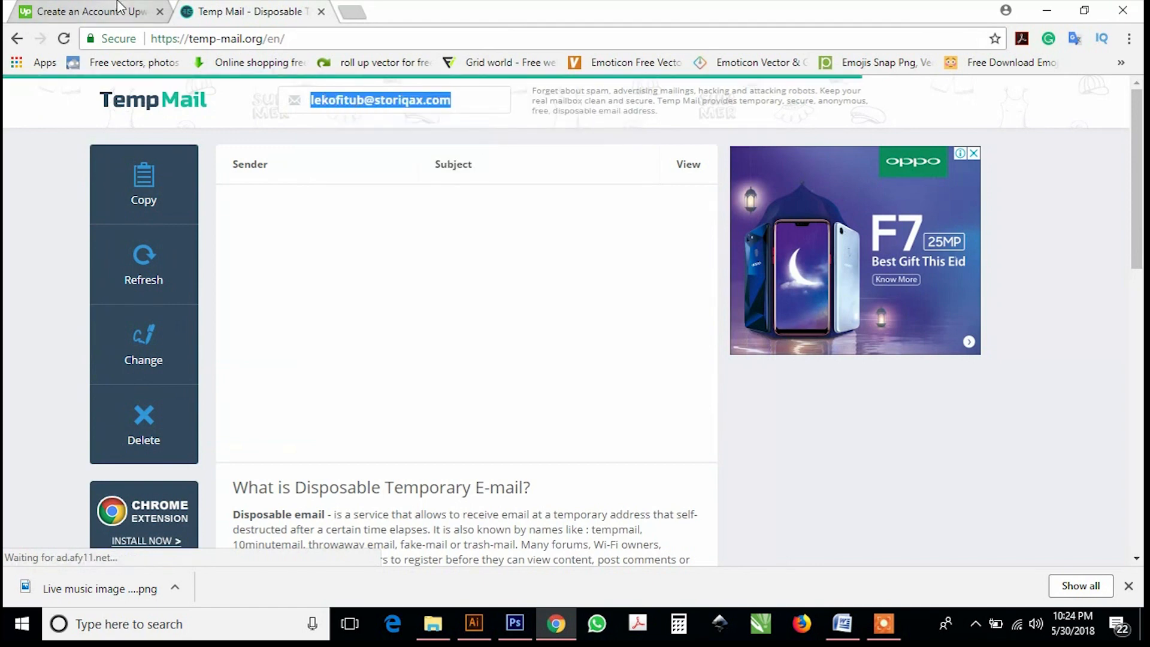
key(ctrl+shift+Tab)
Paste the temporary address into the e-mail field and submit the sign-up.
right_click(425, 308)
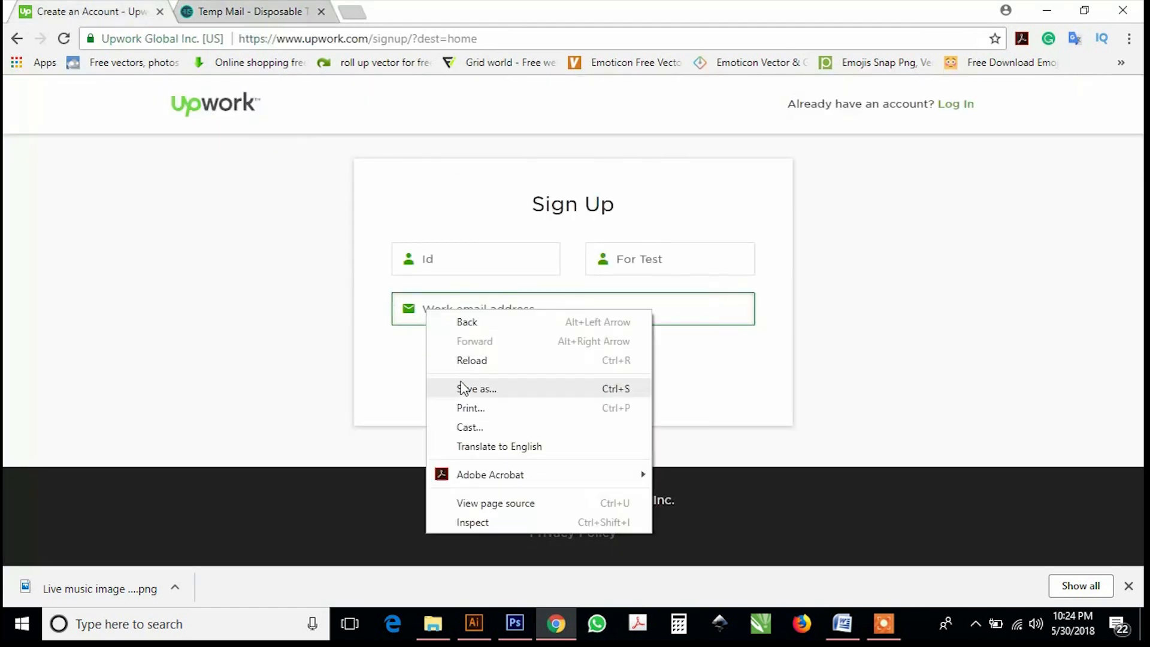
click(455, 309)
right_click(456, 308)
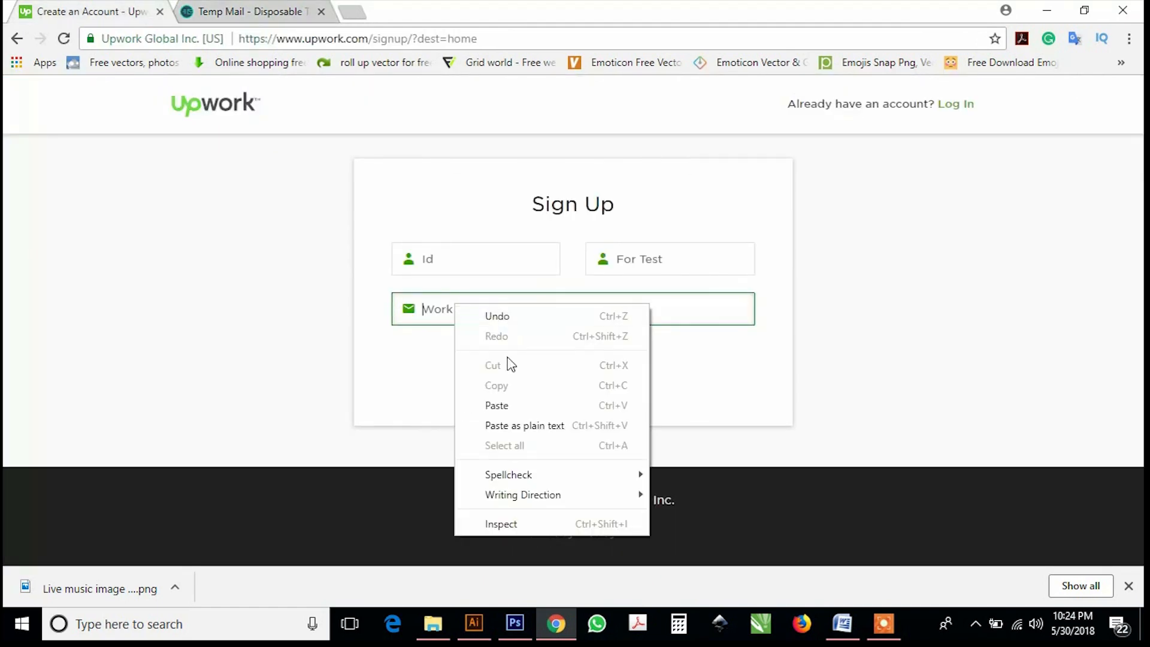
click(506, 406)
click(558, 382)
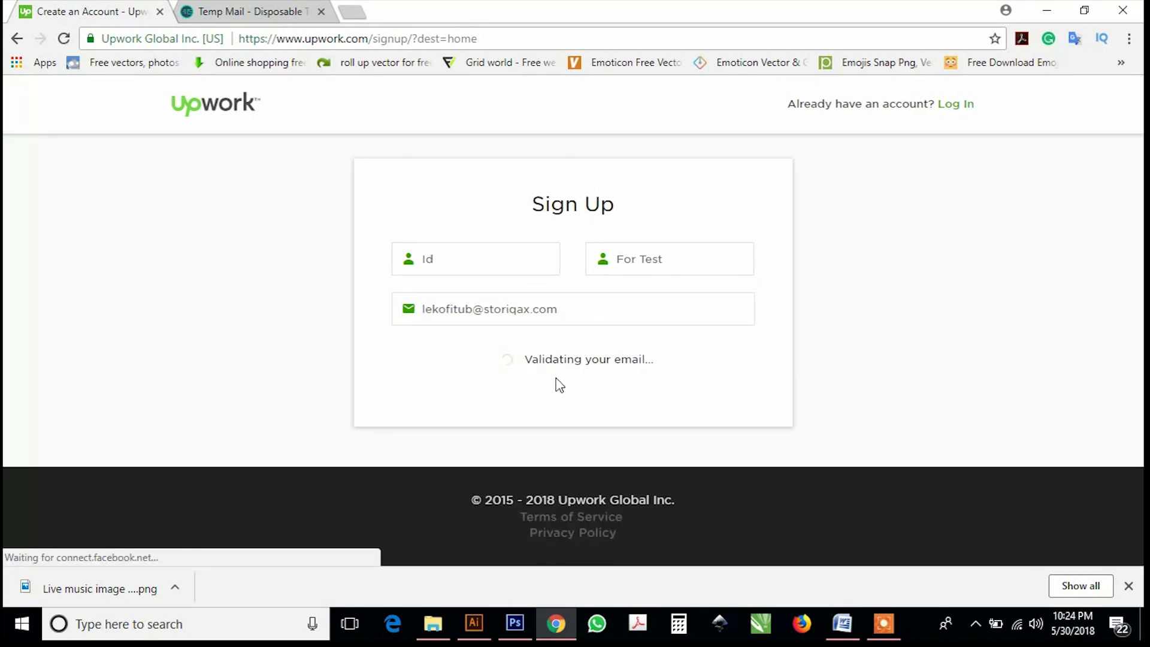
Enter a password of at least 8 characters on the Complete your account page.
click(506, 436)
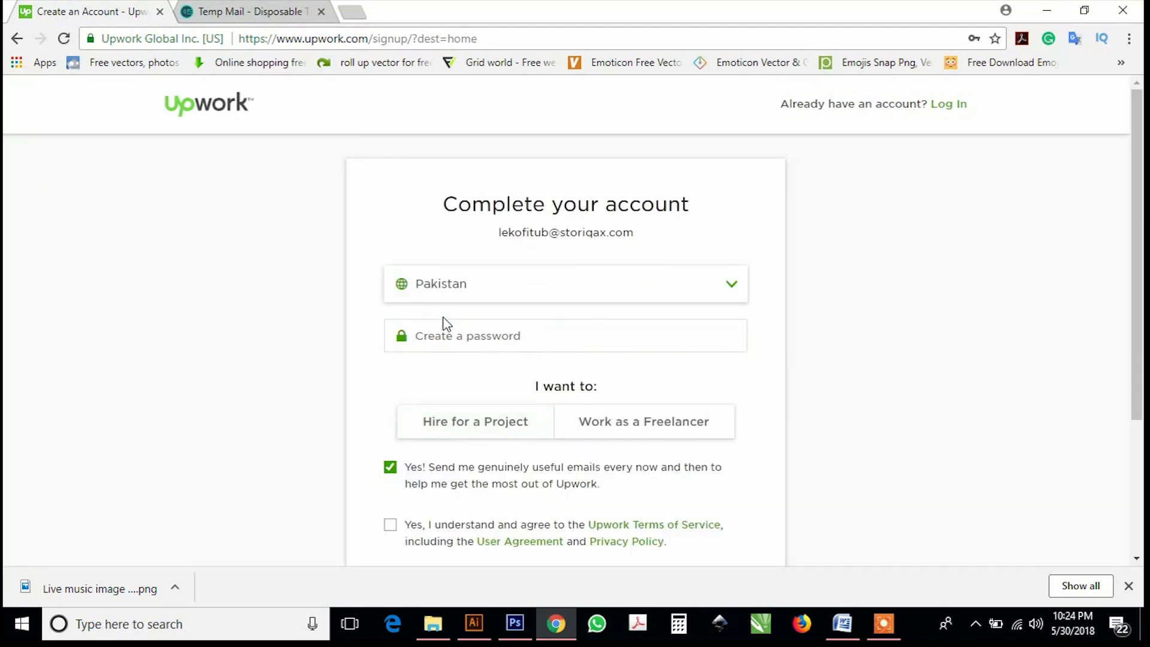
scroll(441, 322, down, 3)
scroll(444, 326, up, 2)
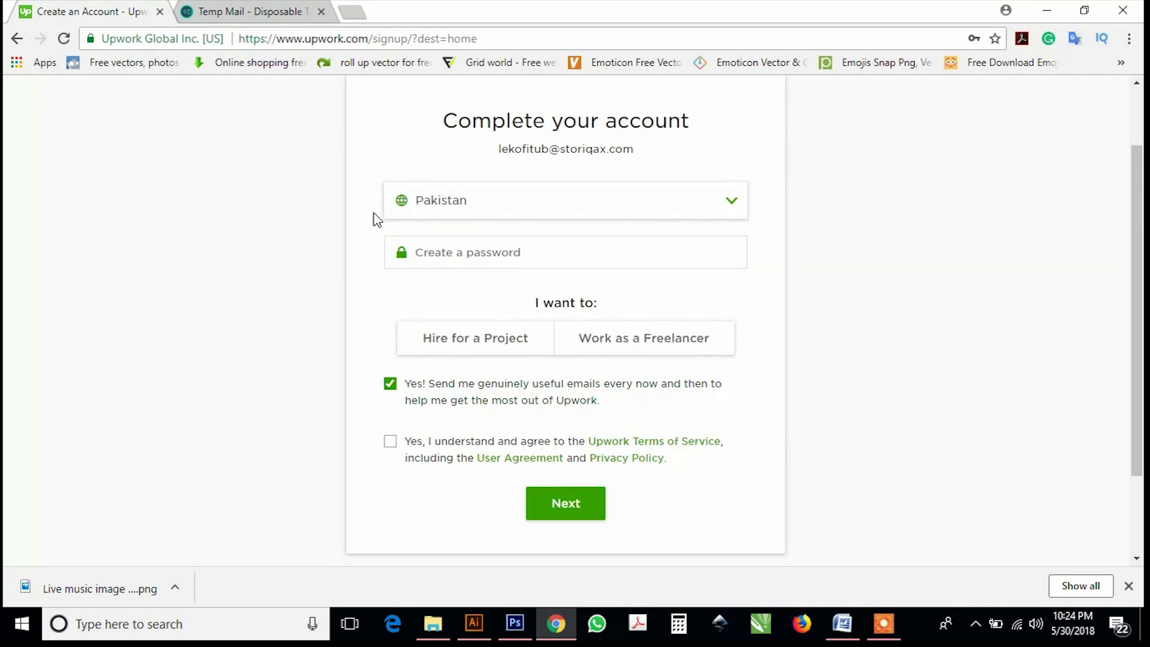
click(476, 257)
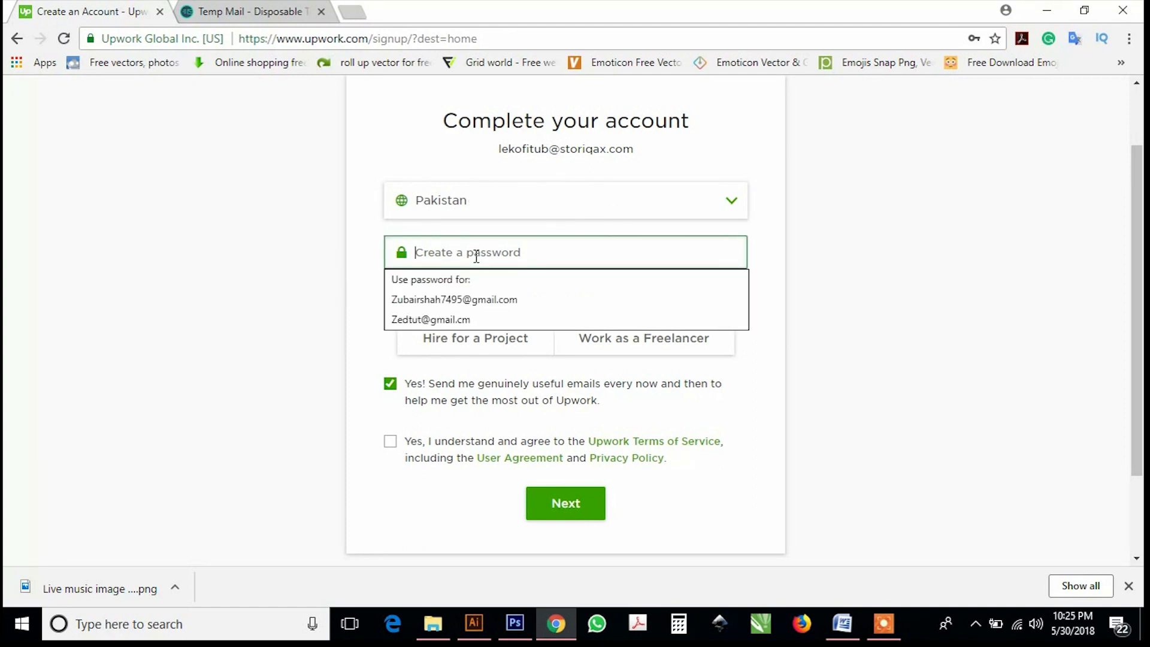
text(•••••••)
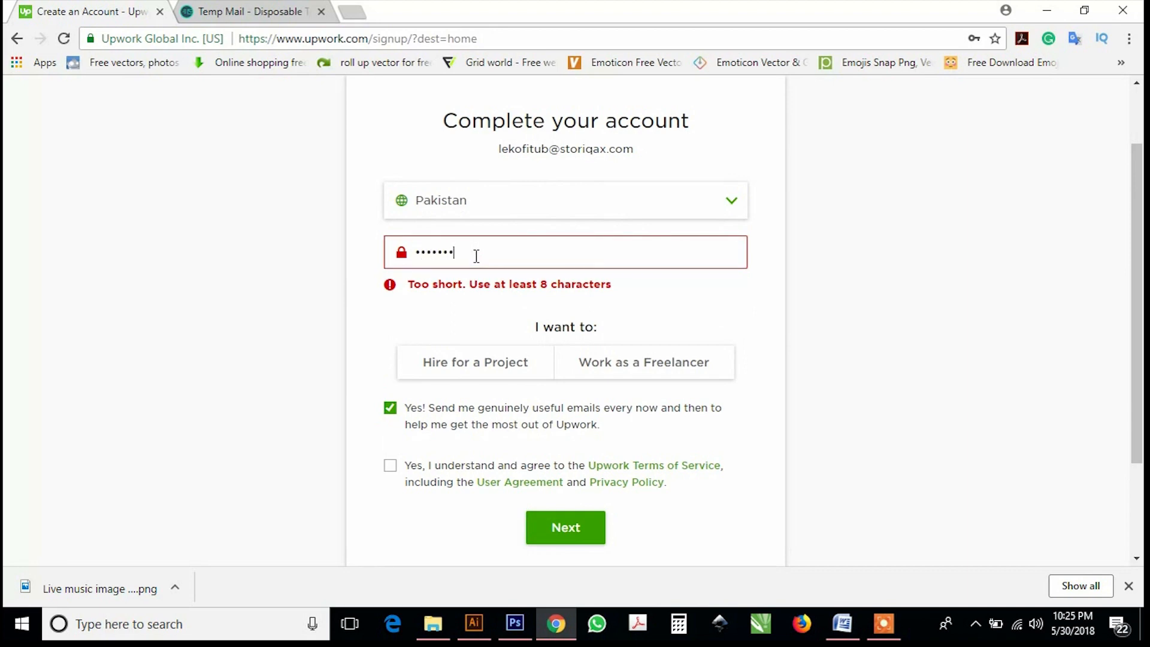
text(••)
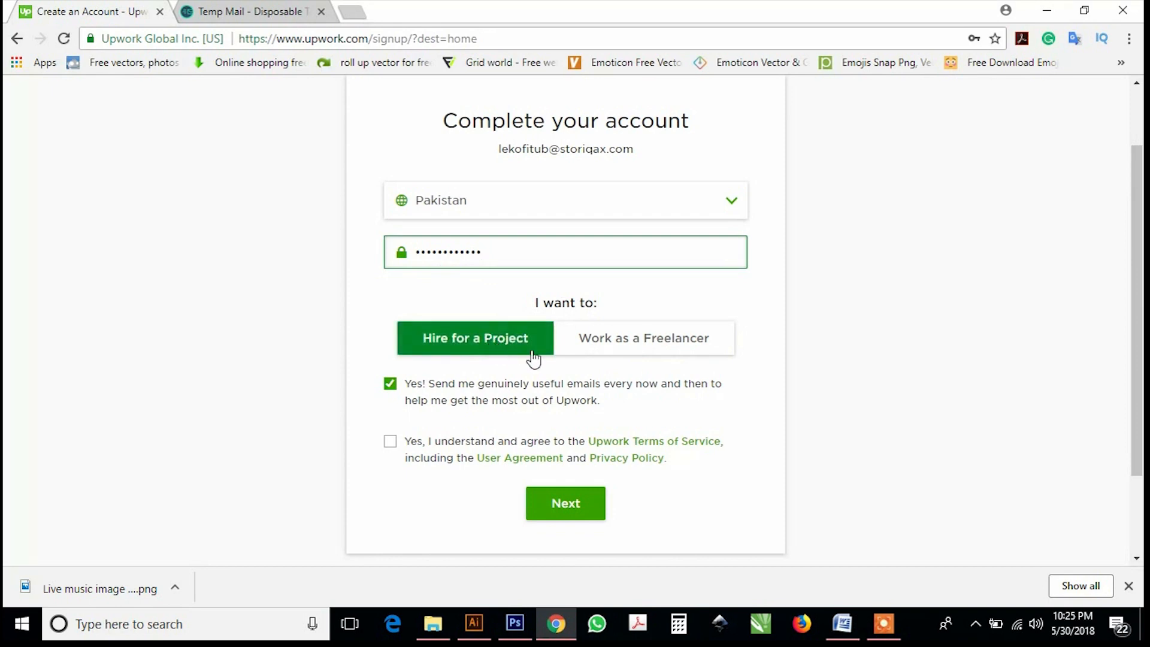
Choose Work as a Freelancer and enter a username.
click(584, 352)
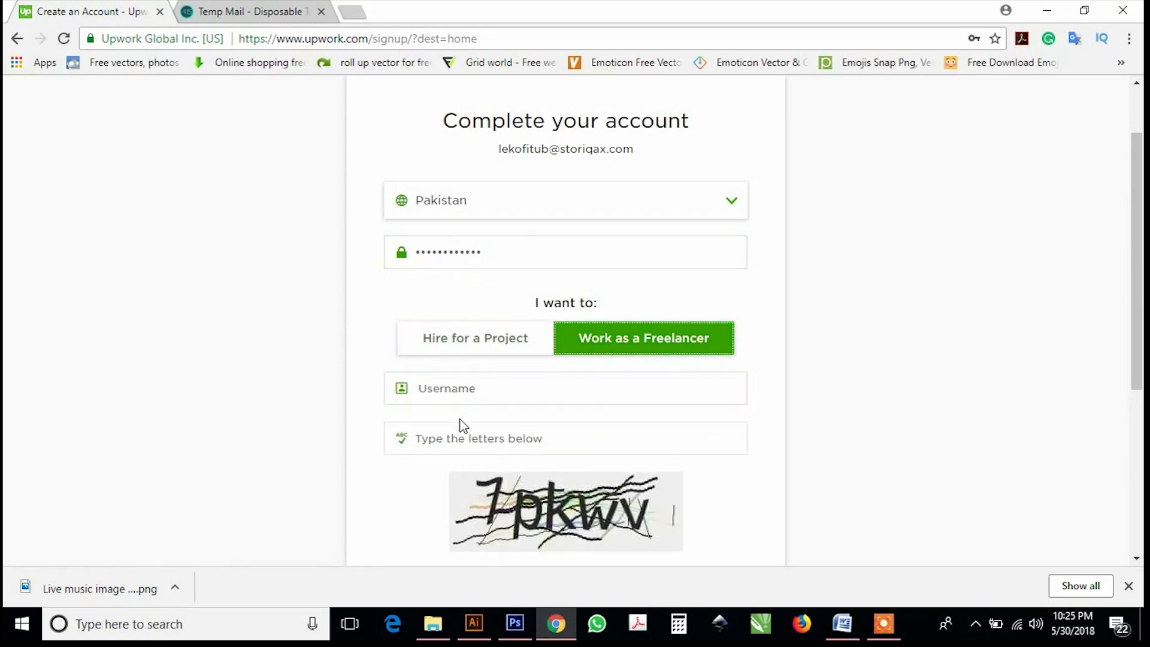
click(468, 390)
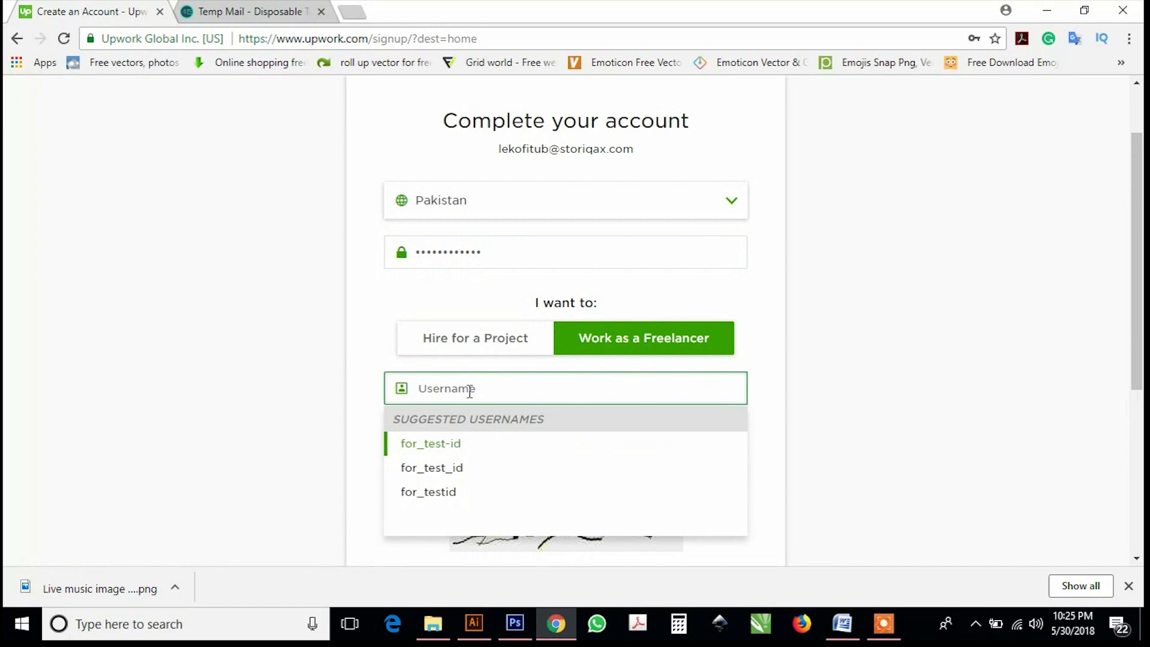
text(testid123456)
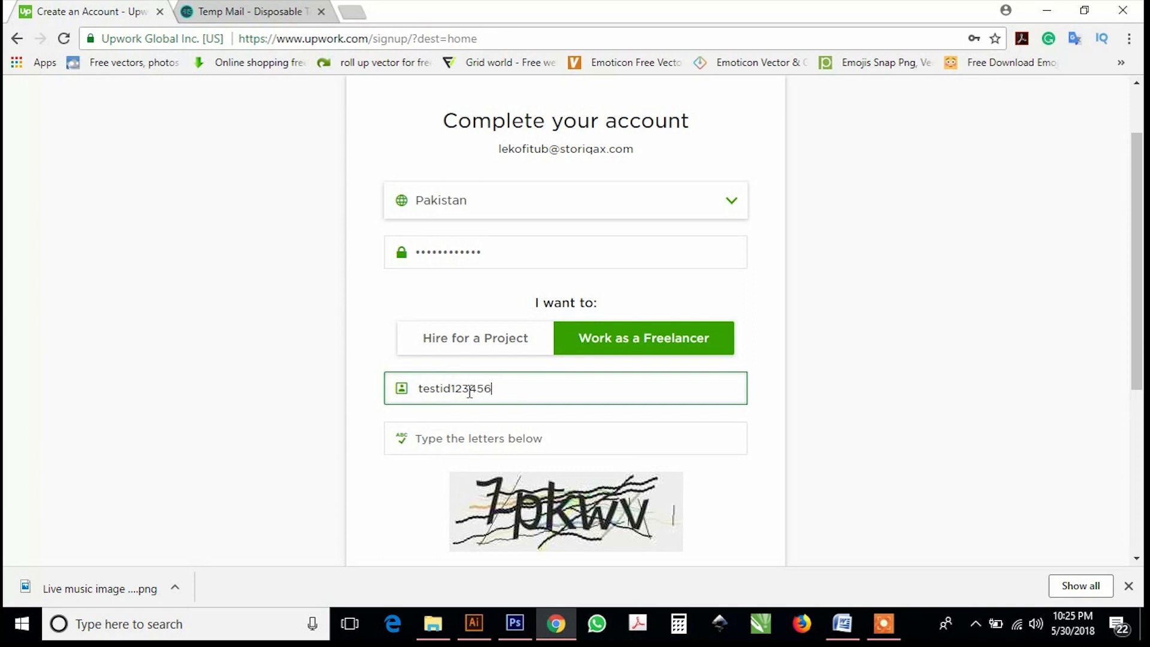
Fill in the captcha letters, accept the Terms of Service, and submit the account details.
click(472, 440)
scroll(475, 428, down, 1)
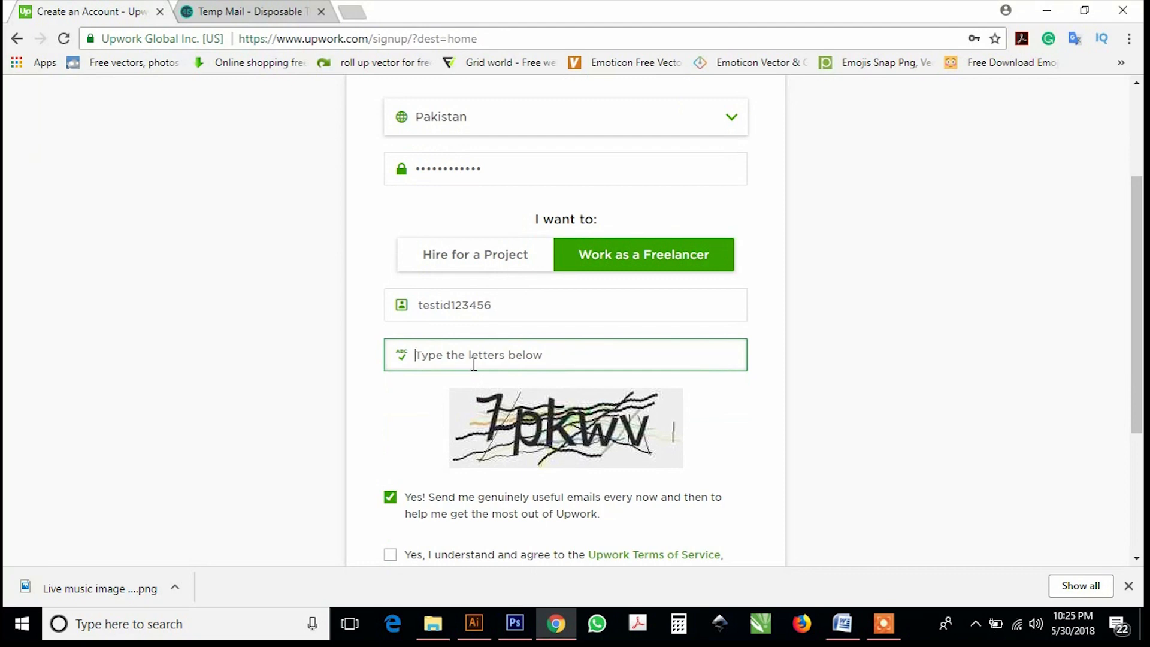
text(7pkwv)
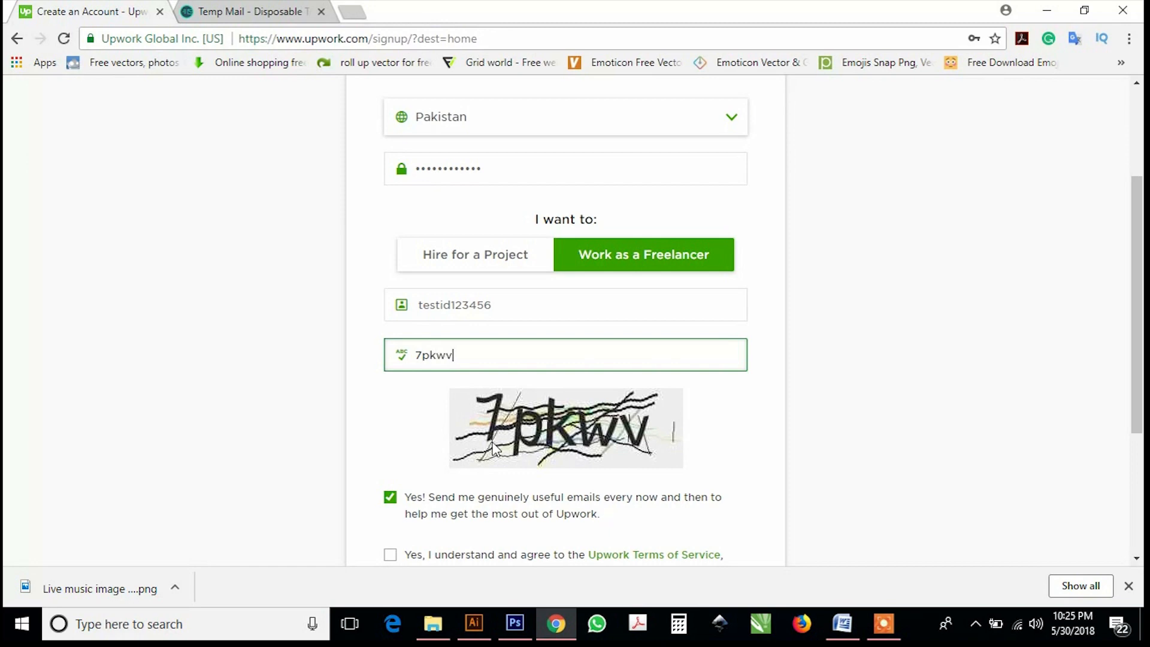
scroll(503, 457, down, 4)
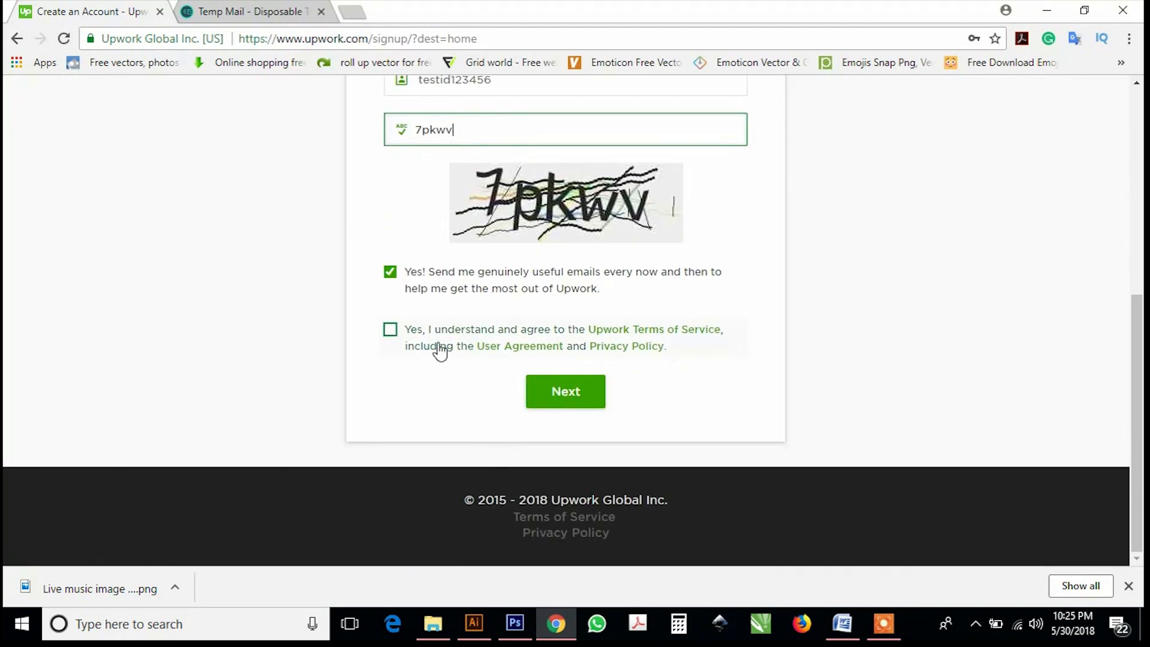
click(426, 347)
scroll(419, 385, up, 1)
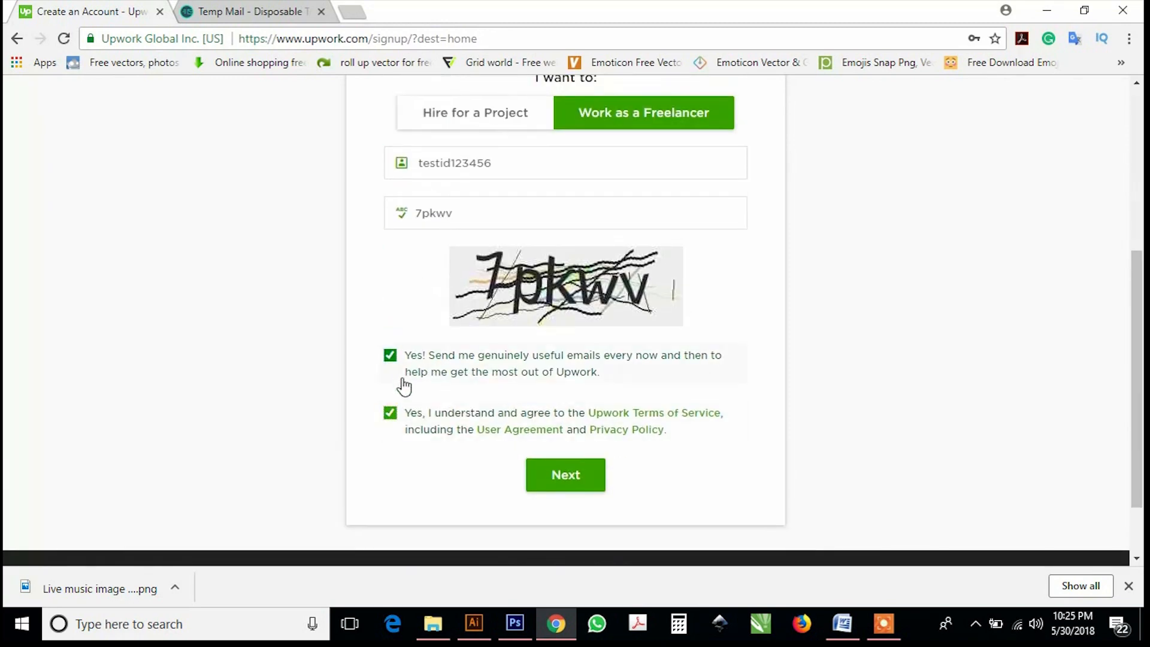
click(566, 479)
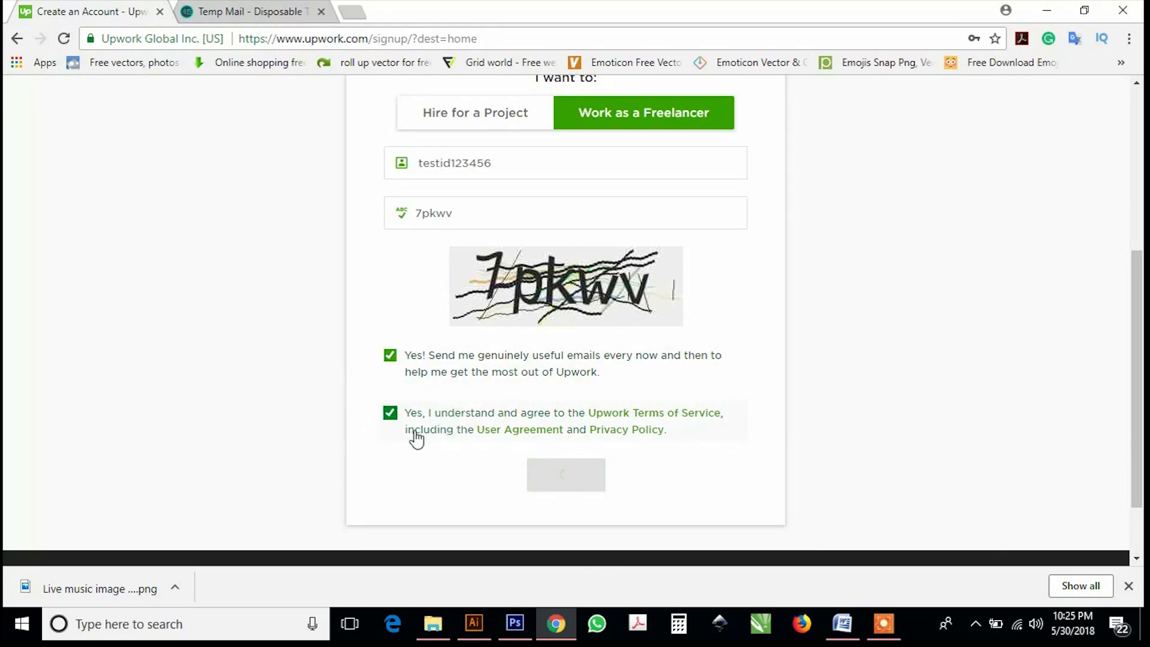
scroll(429, 402, up, 1)
scroll(429, 401, up, 1)
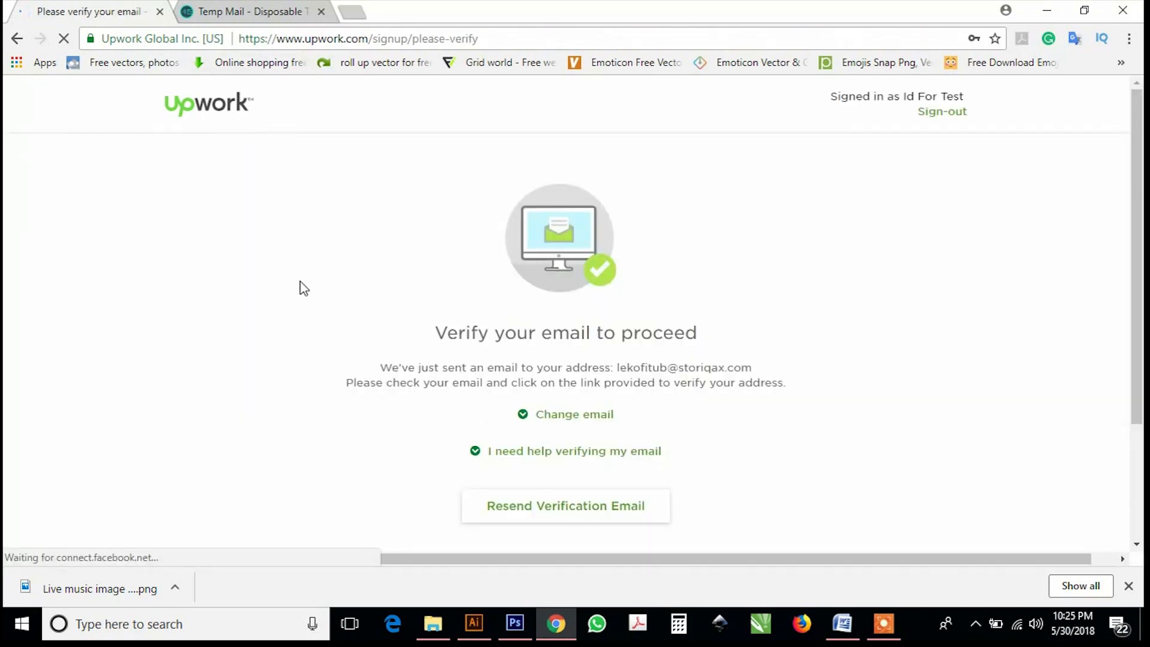
Open Upwork's verification e-mail in the Temp Mail inbox and follow its verify link.
click(225, 8)
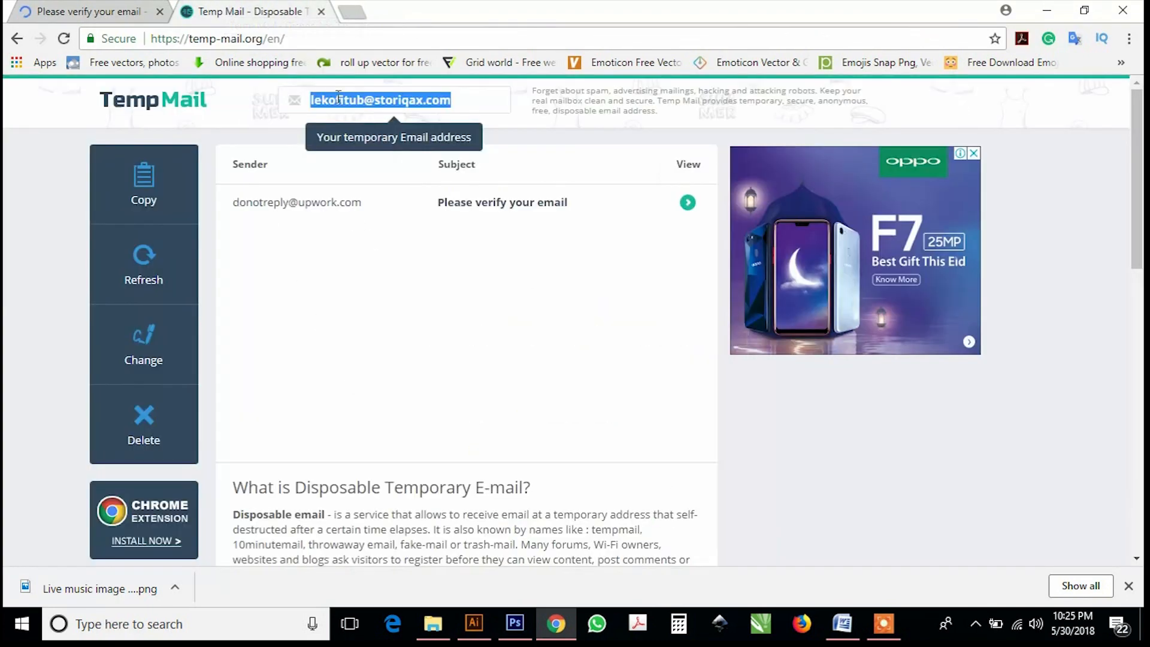
click(325, 208)
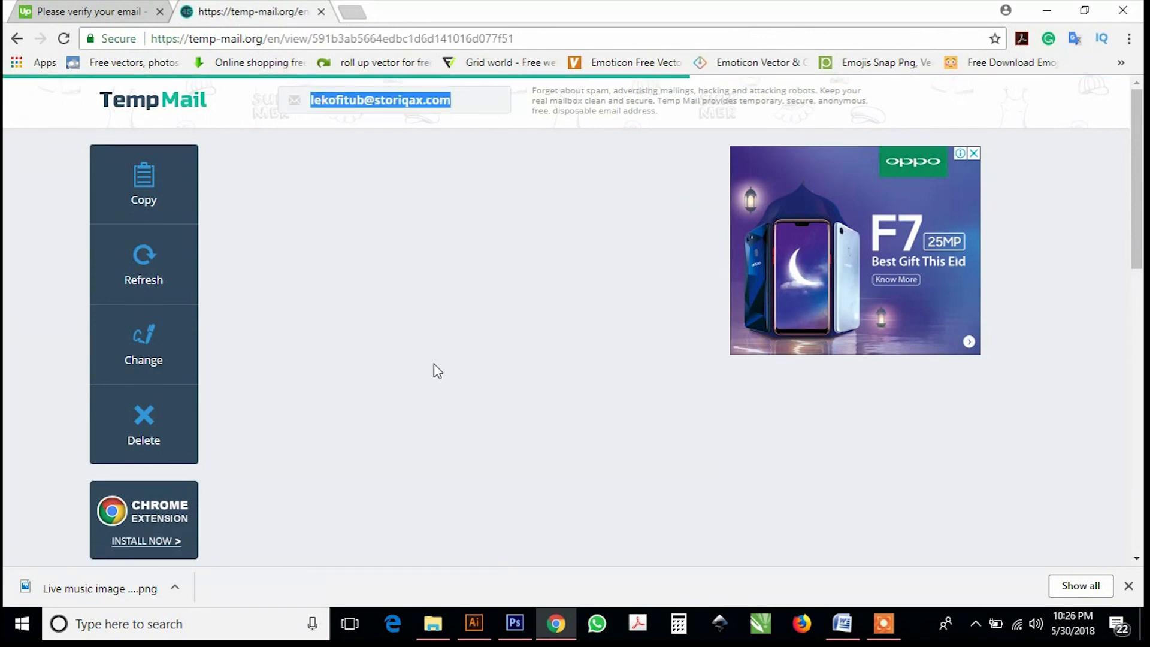
scroll(431, 436, down, 4)
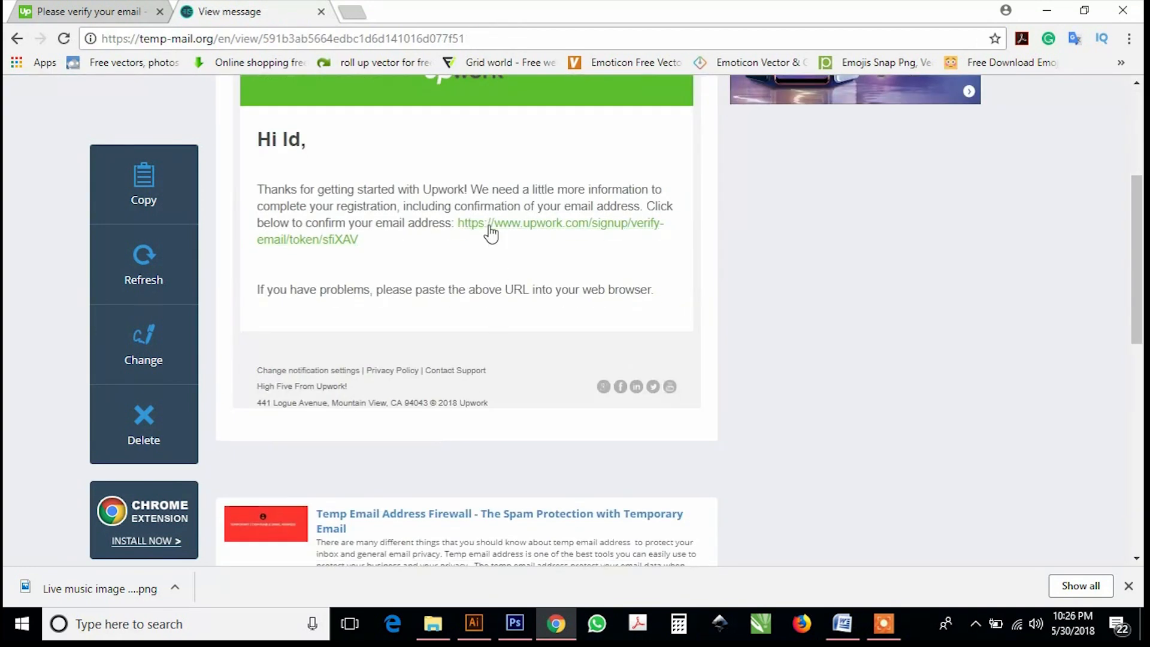
click(489, 227)
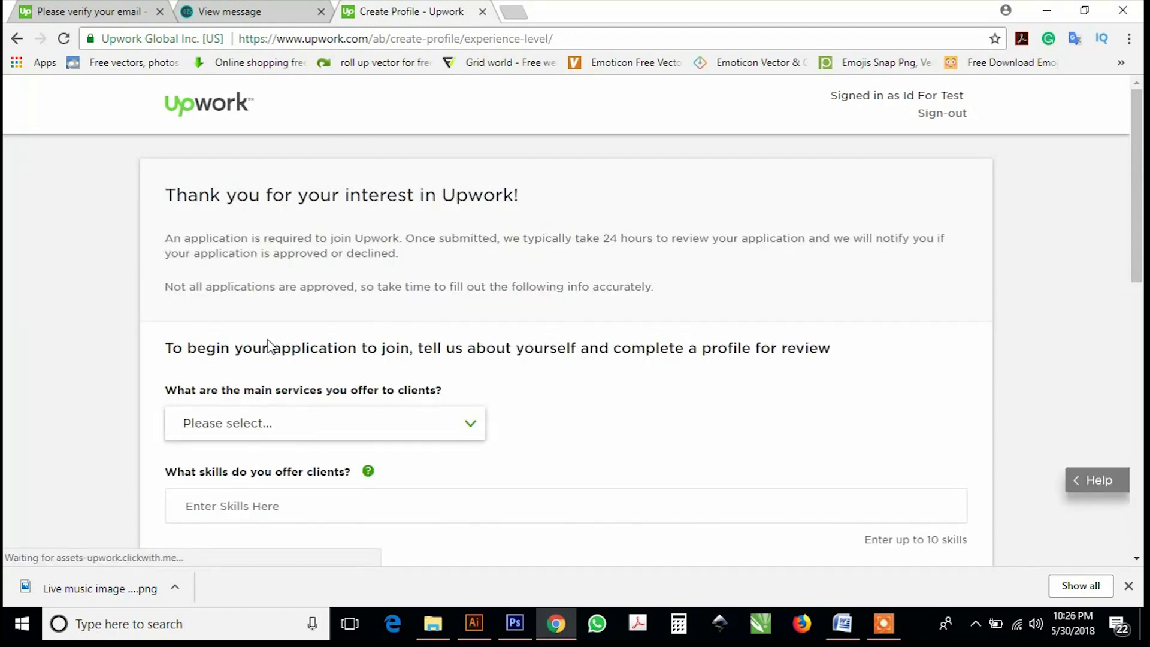
Close the leftover tab and pick Web, Mobile & Software Dev as the main service.
click(150, 9)
click(158, 12)
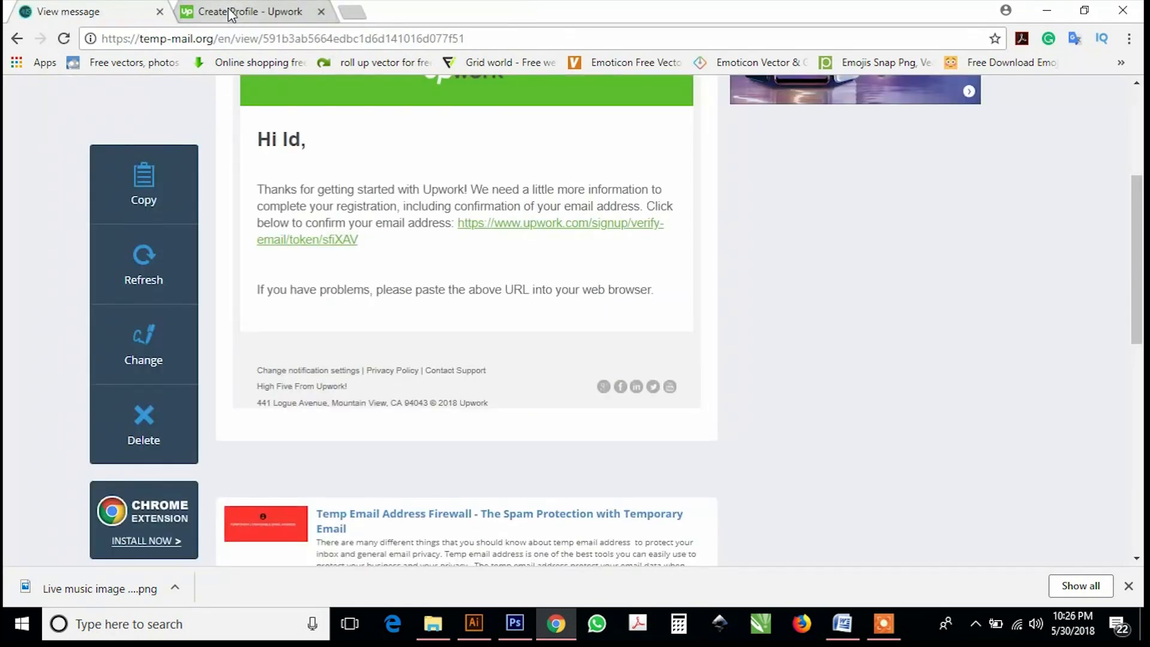
click(230, 12)
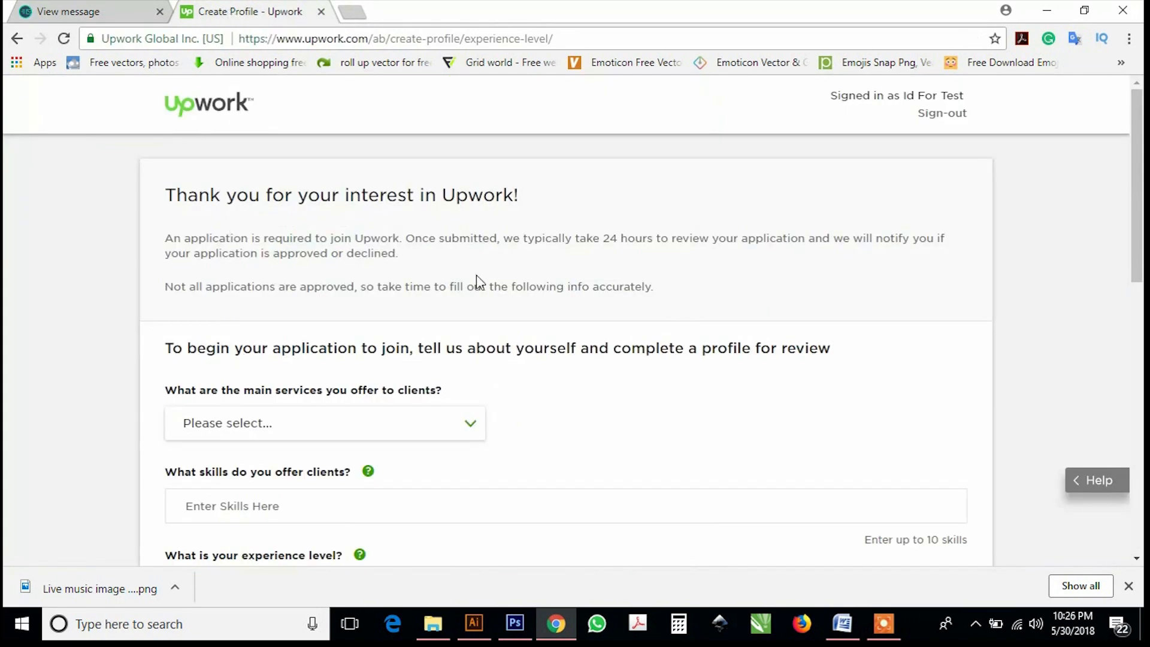
scroll(357, 449, down, 4)
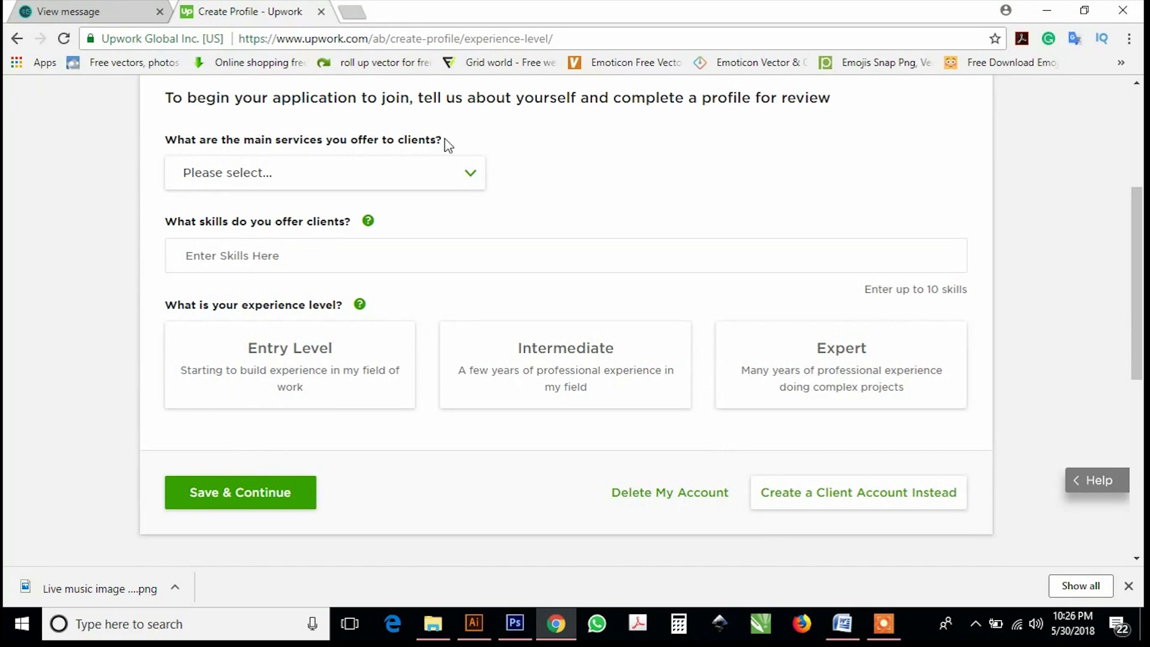
scroll(167, 127, up, 2)
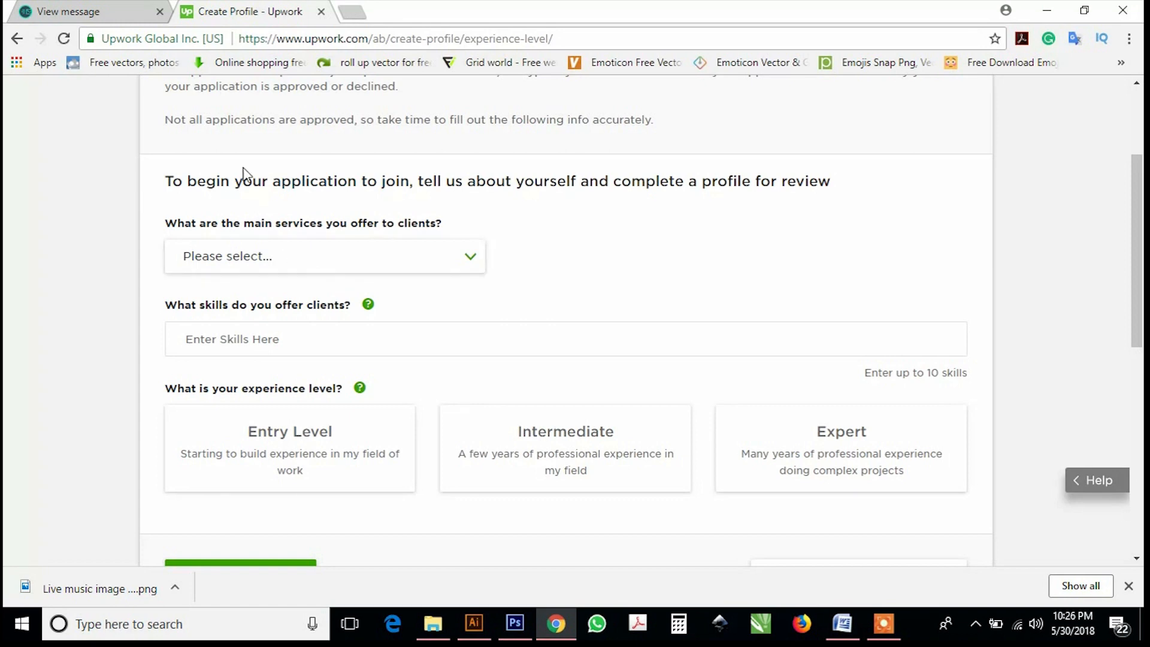
click(360, 388)
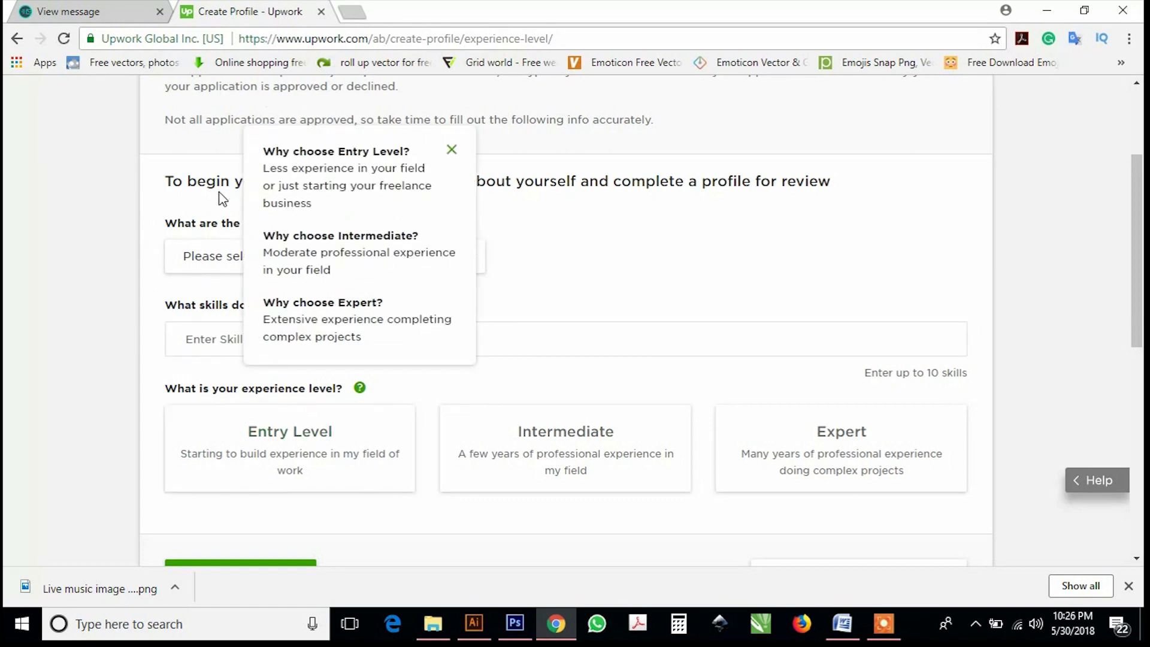
click(543, 250)
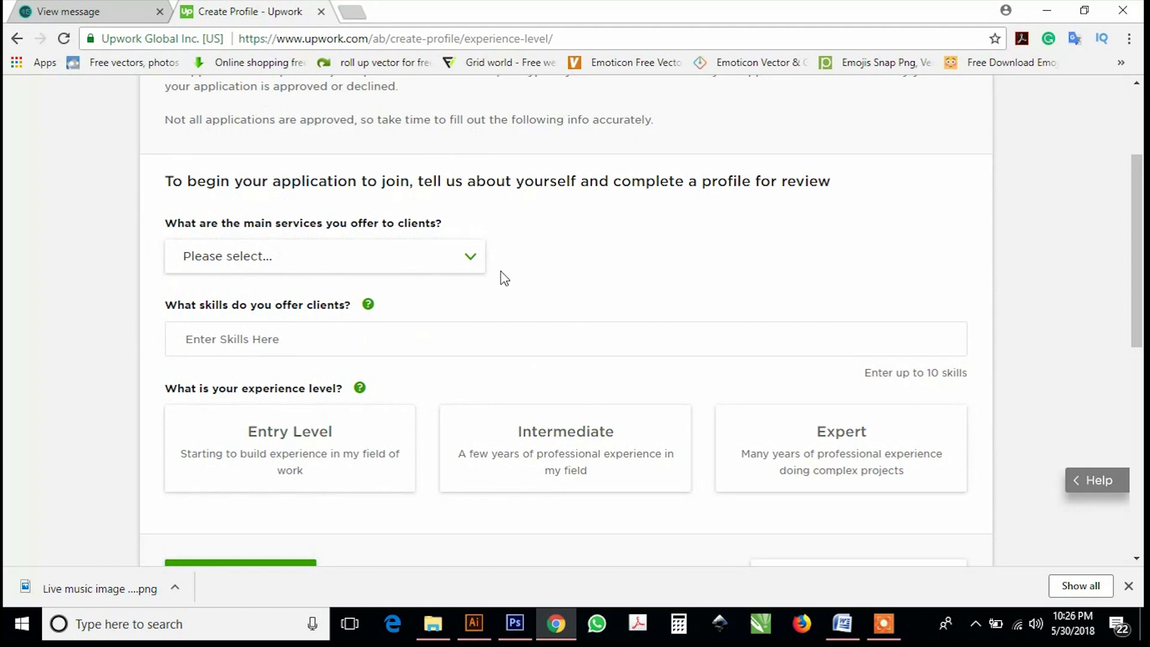
click(468, 264)
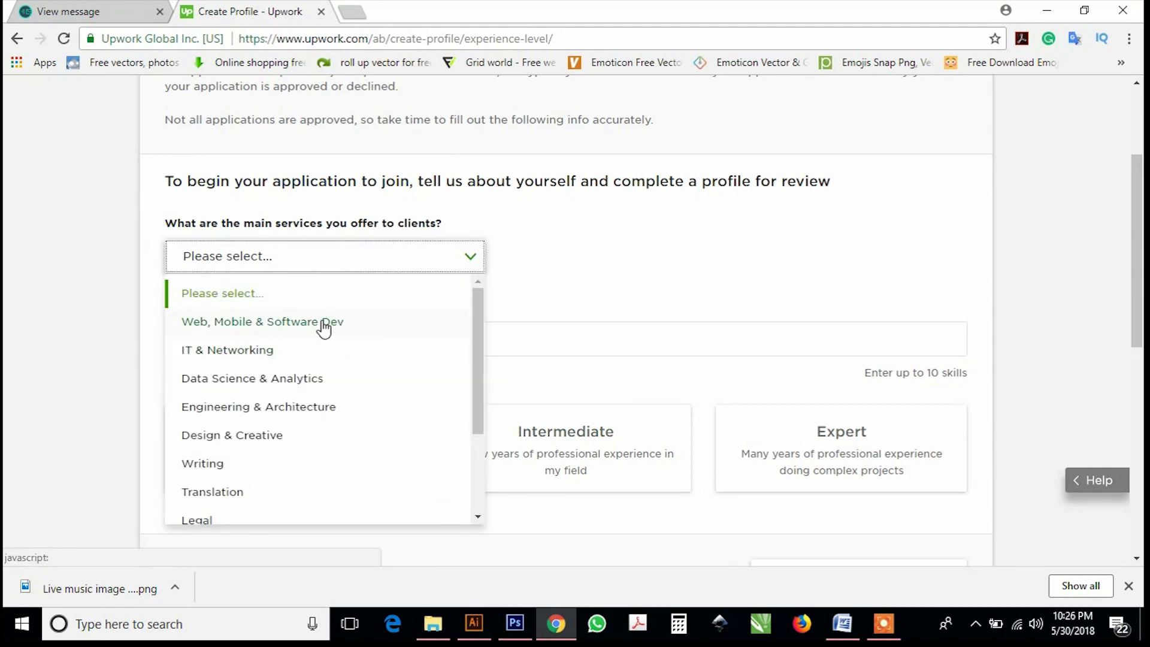
click(324, 327)
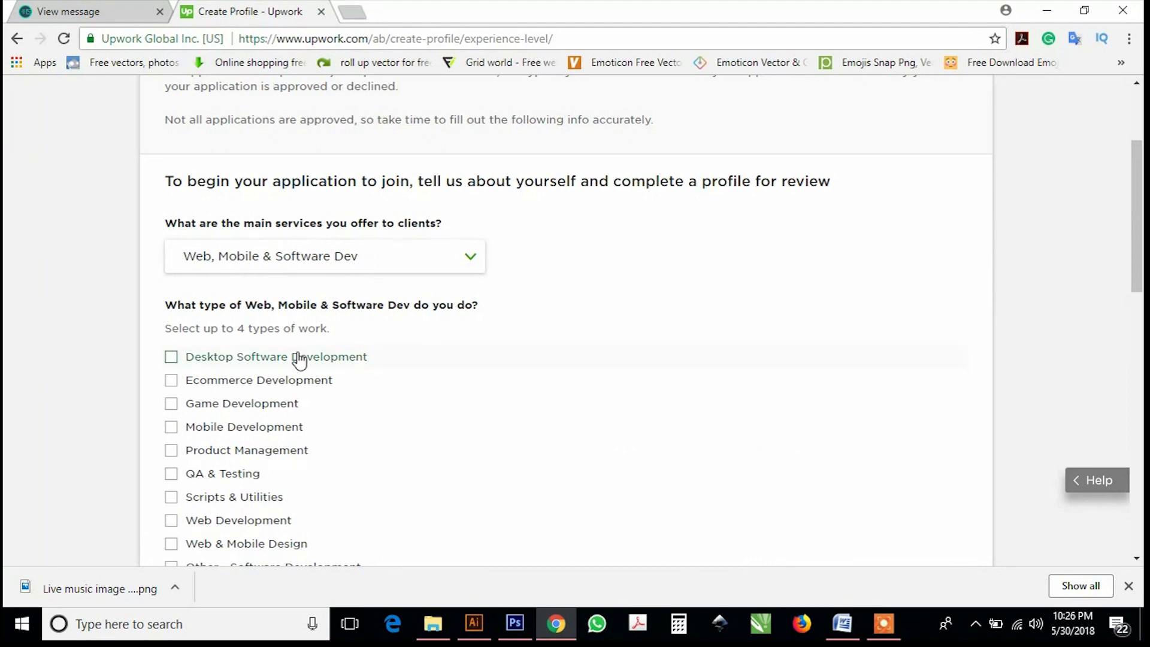
Tick Desktop Software, Mobile, QA & Testing and Other - Software Development as work types.
scroll(303, 364, down, 1)
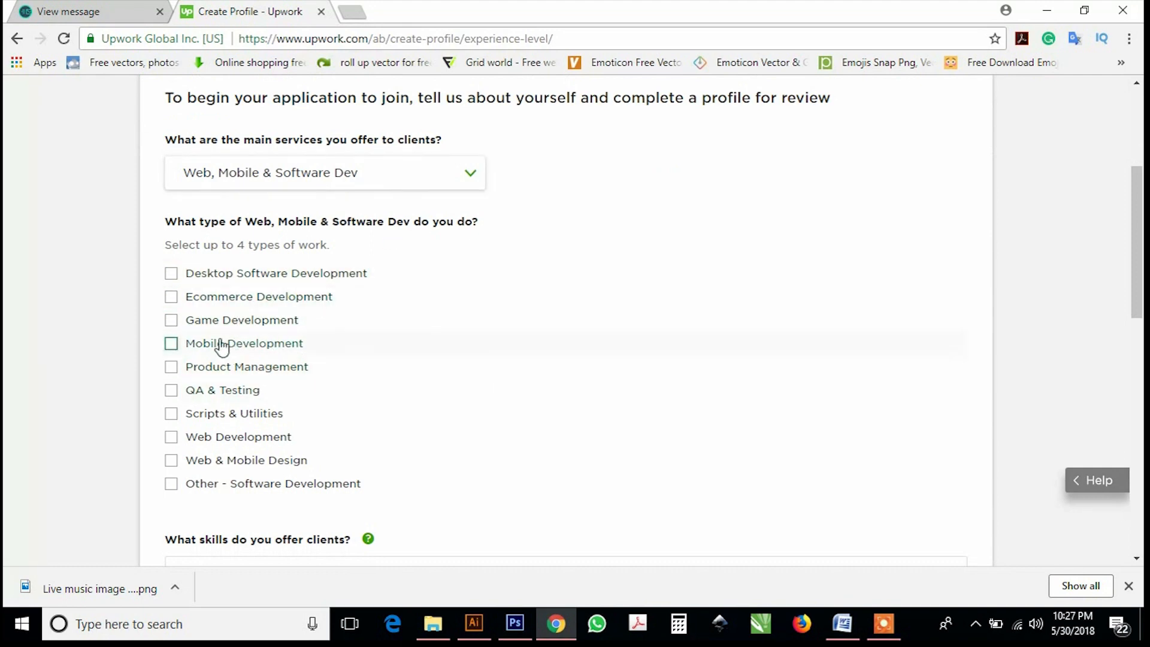
click(173, 276)
click(172, 343)
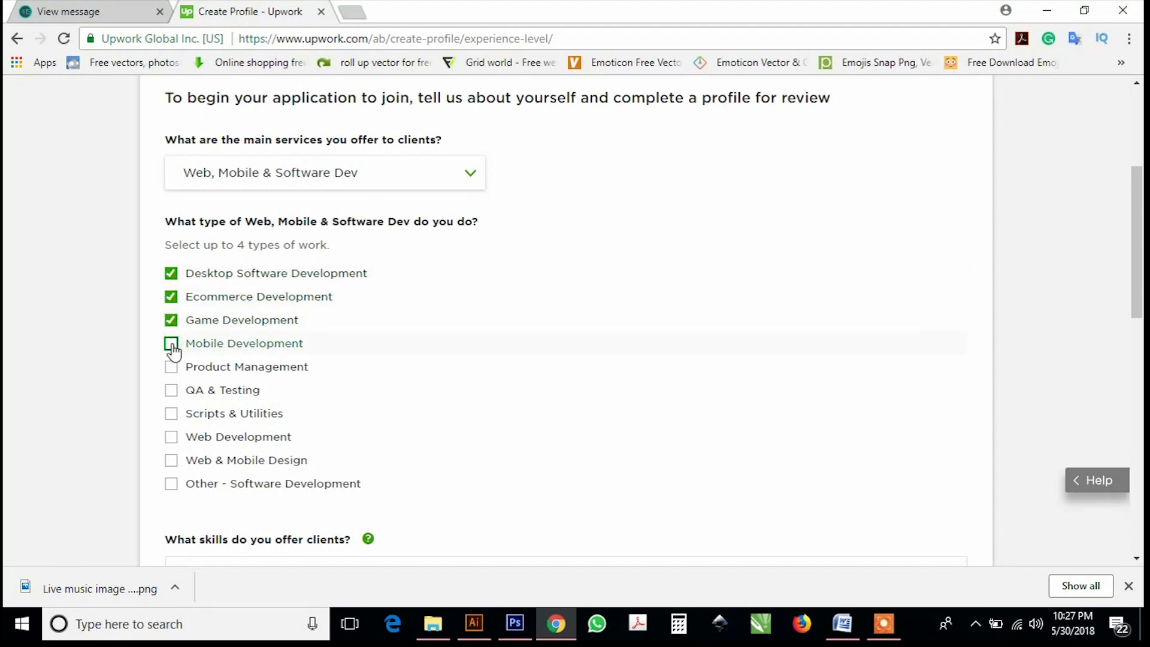
click(171, 297)
click(171, 319)
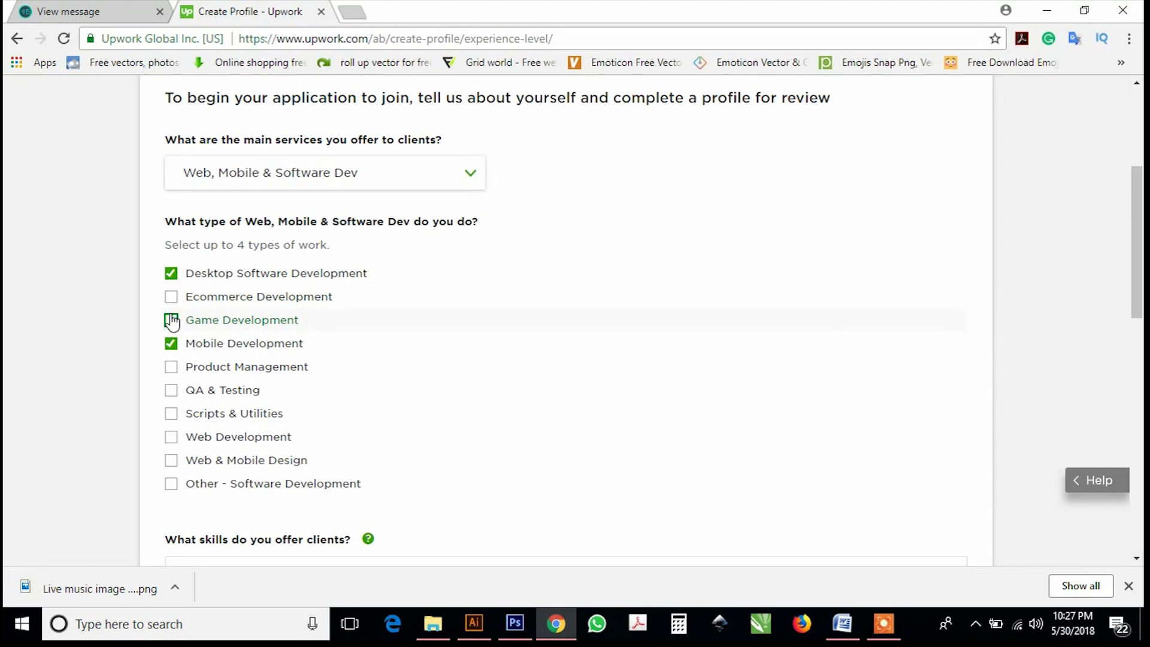
click(172, 390)
scroll(205, 418, down, 3)
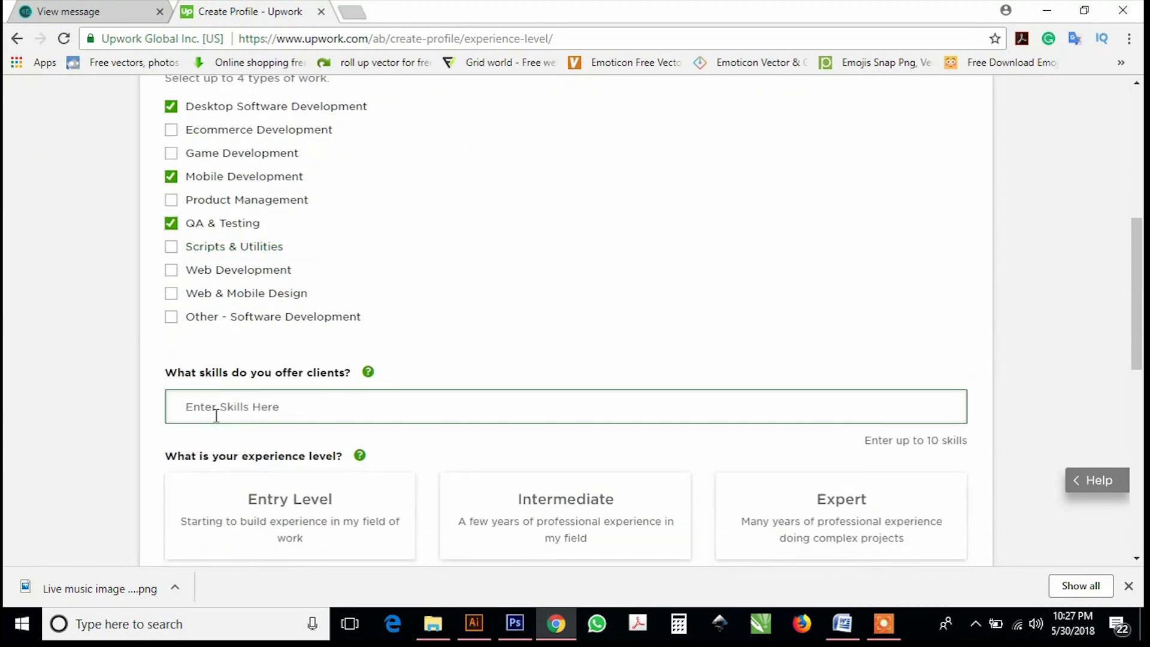
click(171, 318)
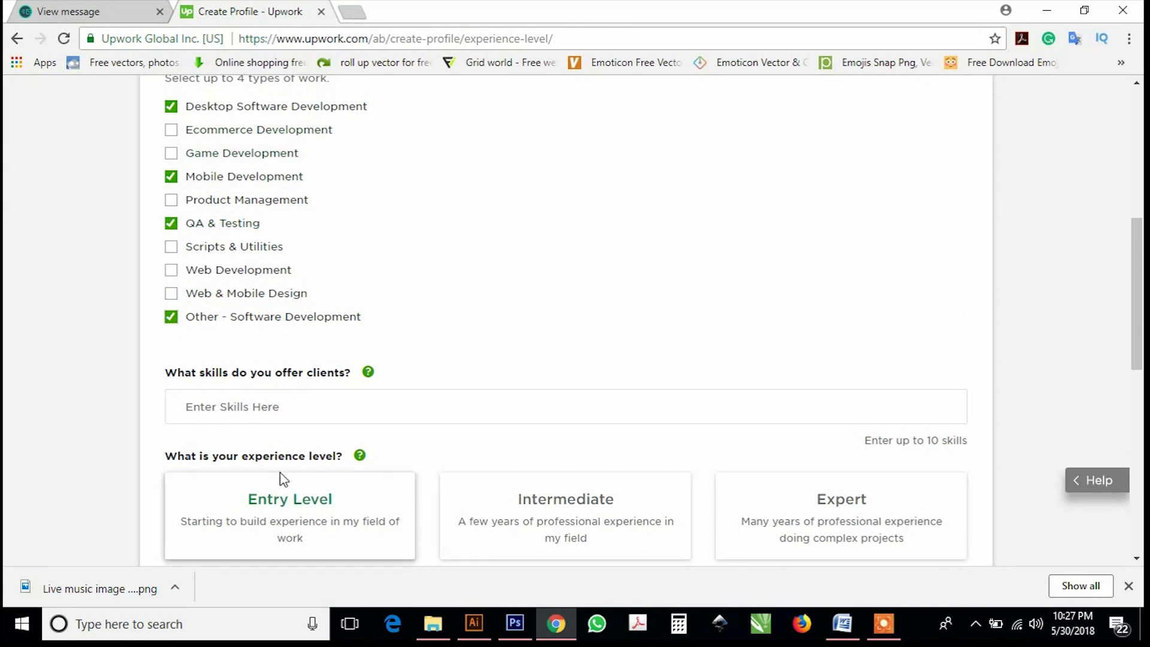
click(269, 408)
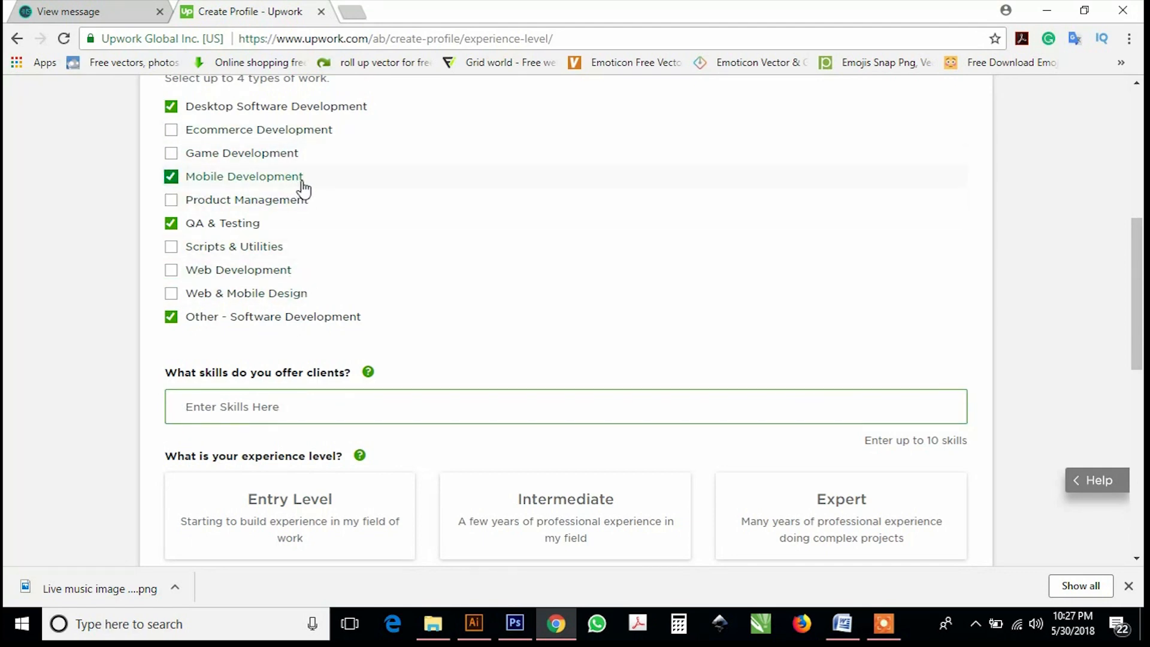
Add Android Things and Desktop Applications as skills from the suggestions.
text(andr)
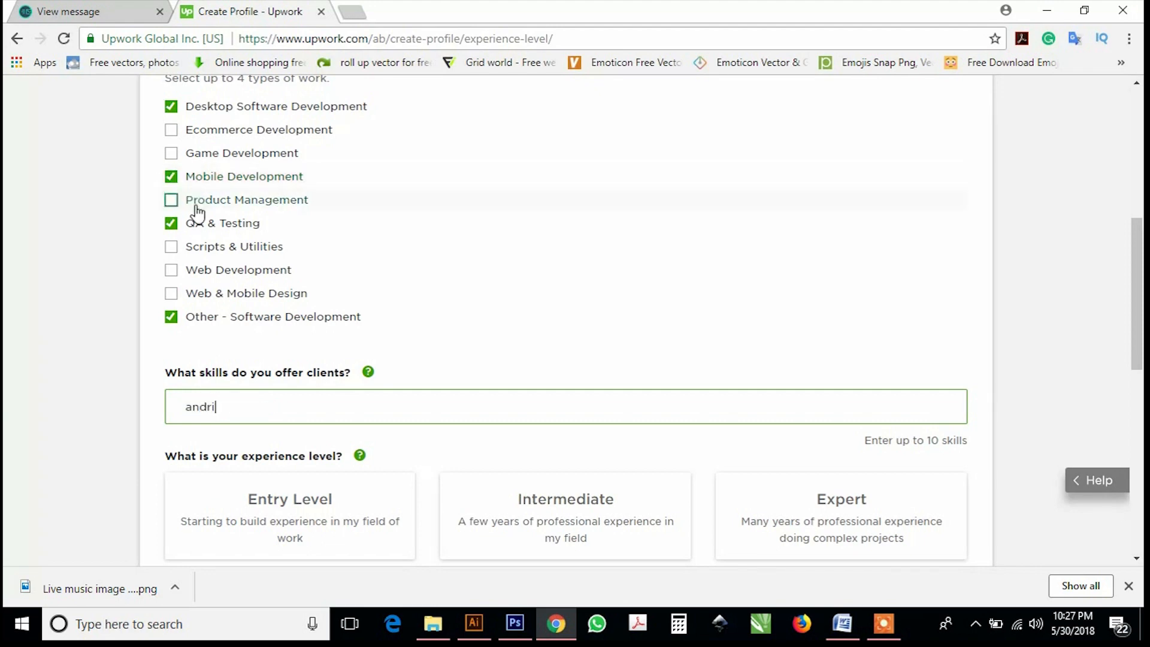
text(i)
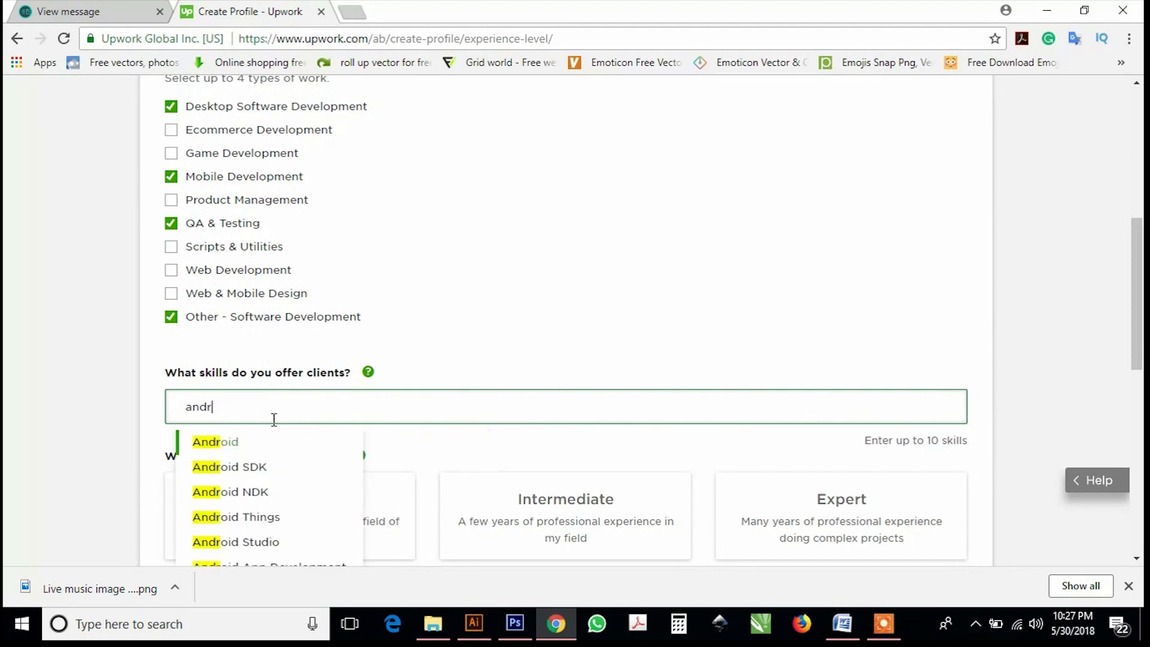
text(oi)
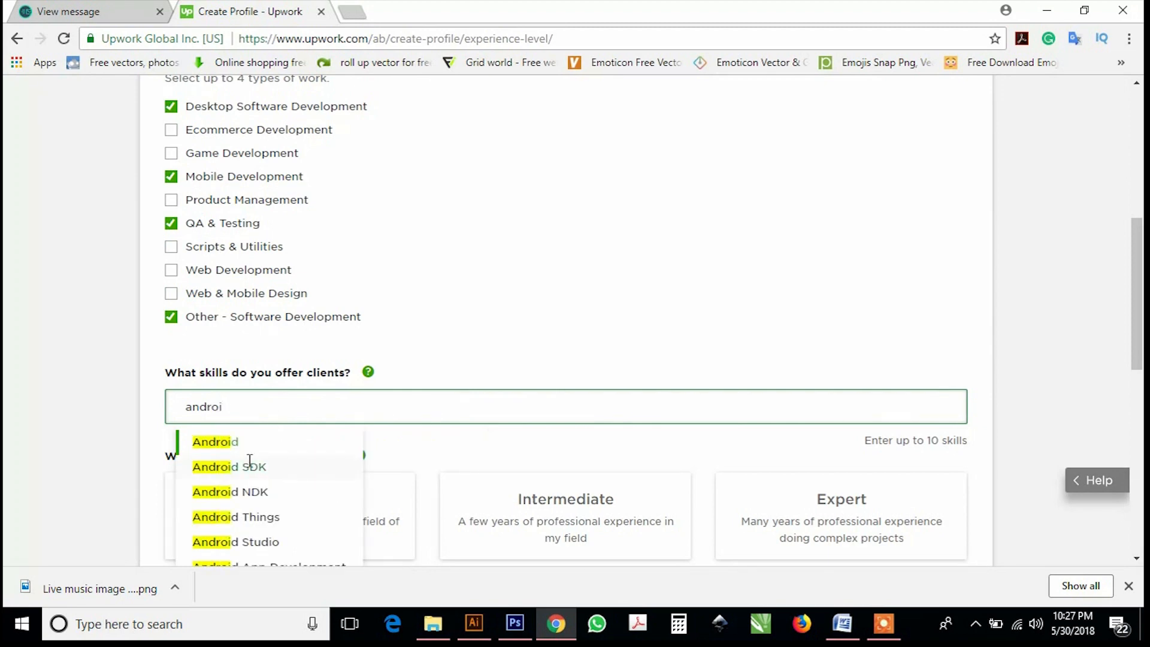
scroll(276, 474, down, 2)
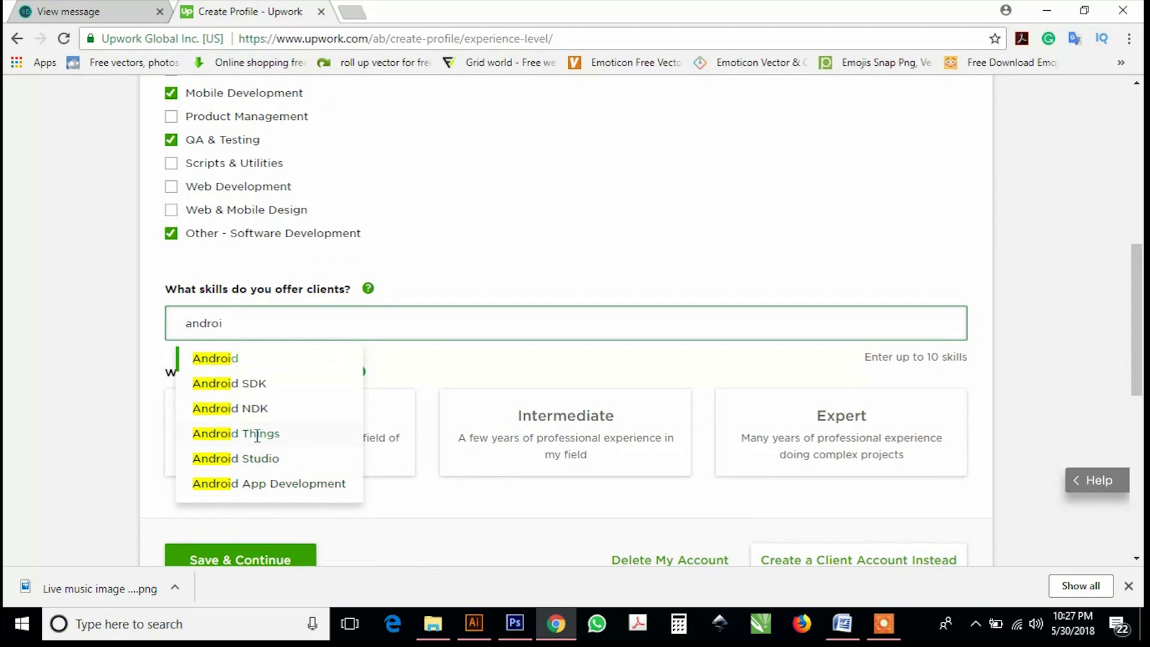
click(257, 433)
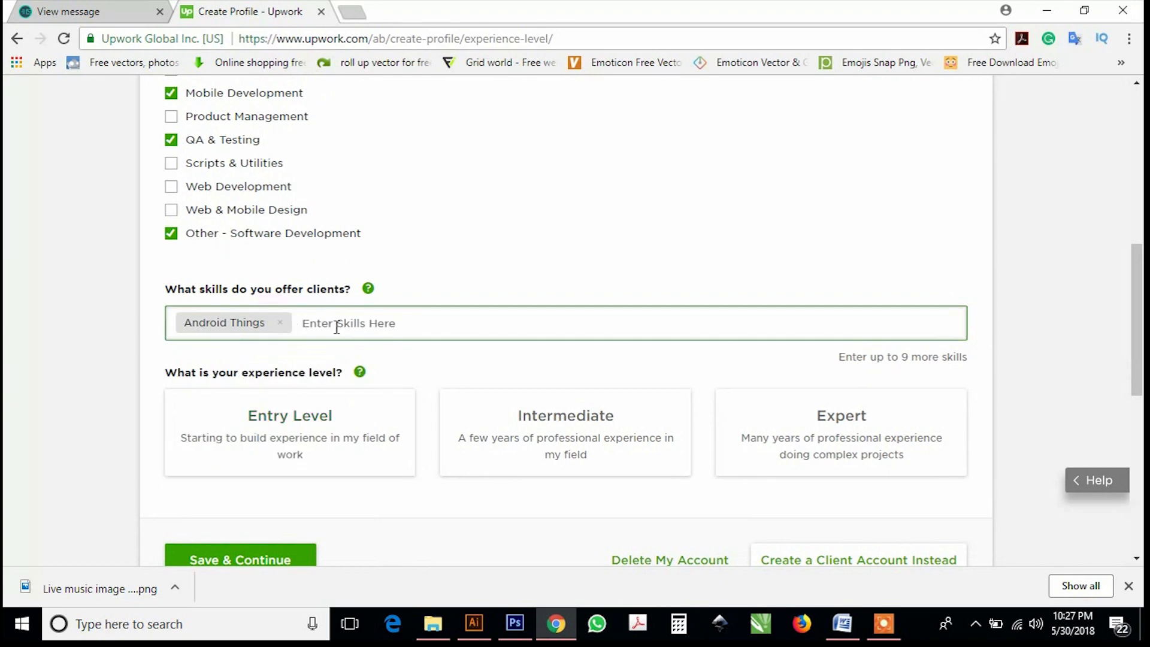
scroll(337, 327, up, 3)
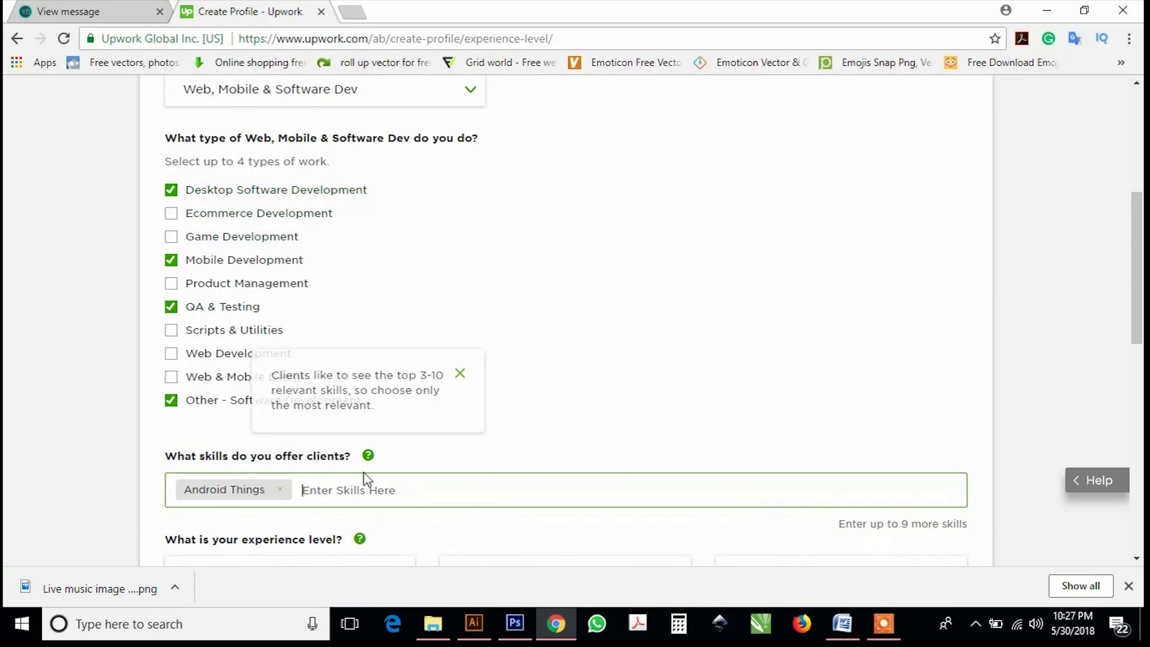
click(371, 492)
text(desk)
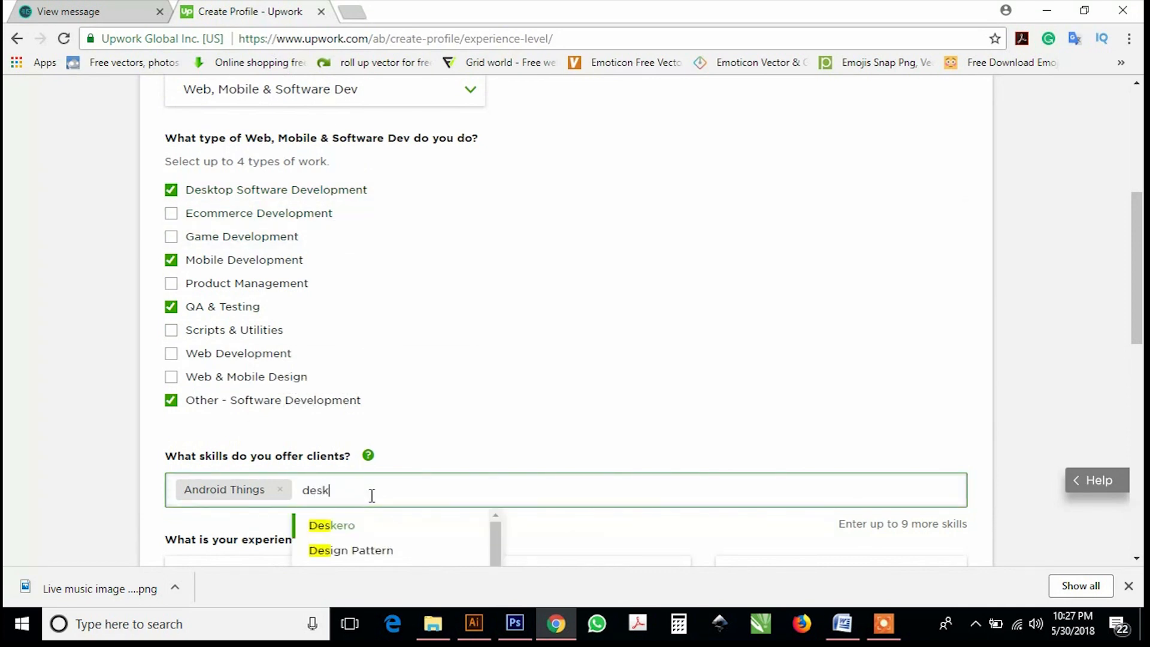
scroll(372, 496, down, 2)
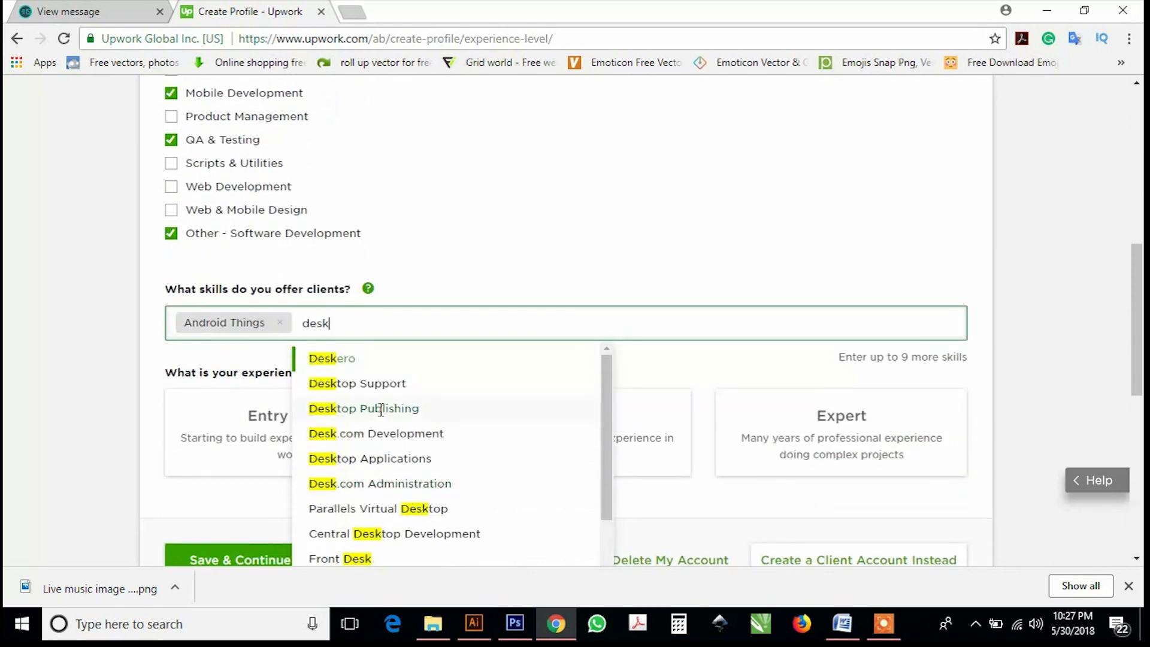
click(387, 458)
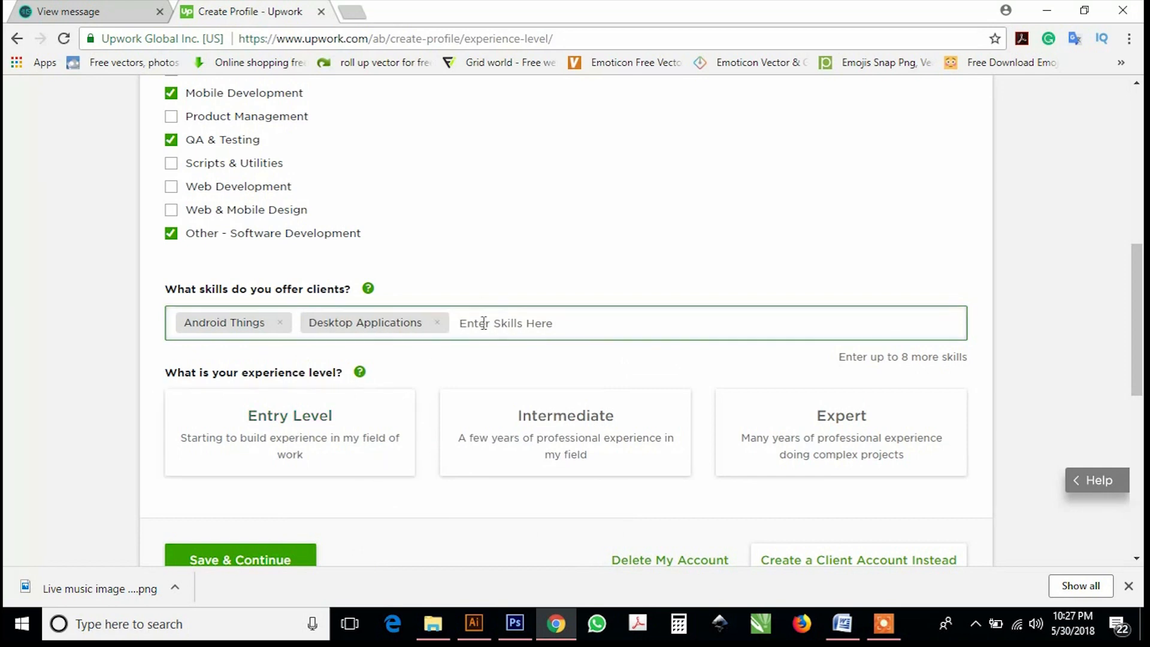
Add Central Desktop Development as a third skill.
scroll(393, 298, up, 1)
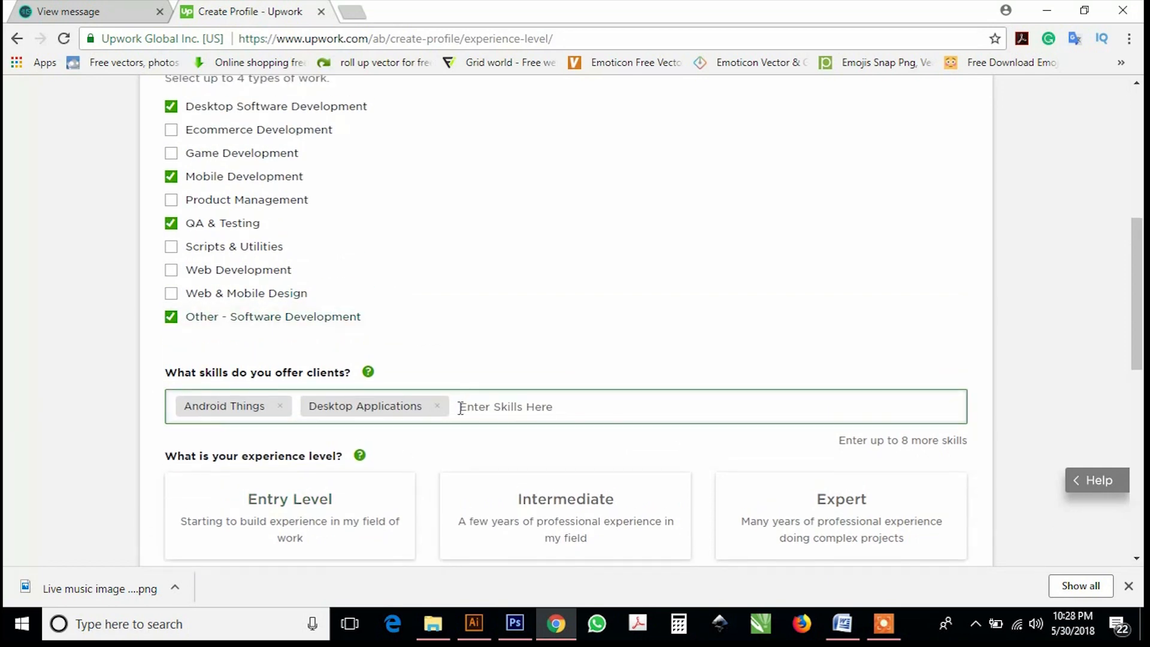
scroll(461, 411, up, 1)
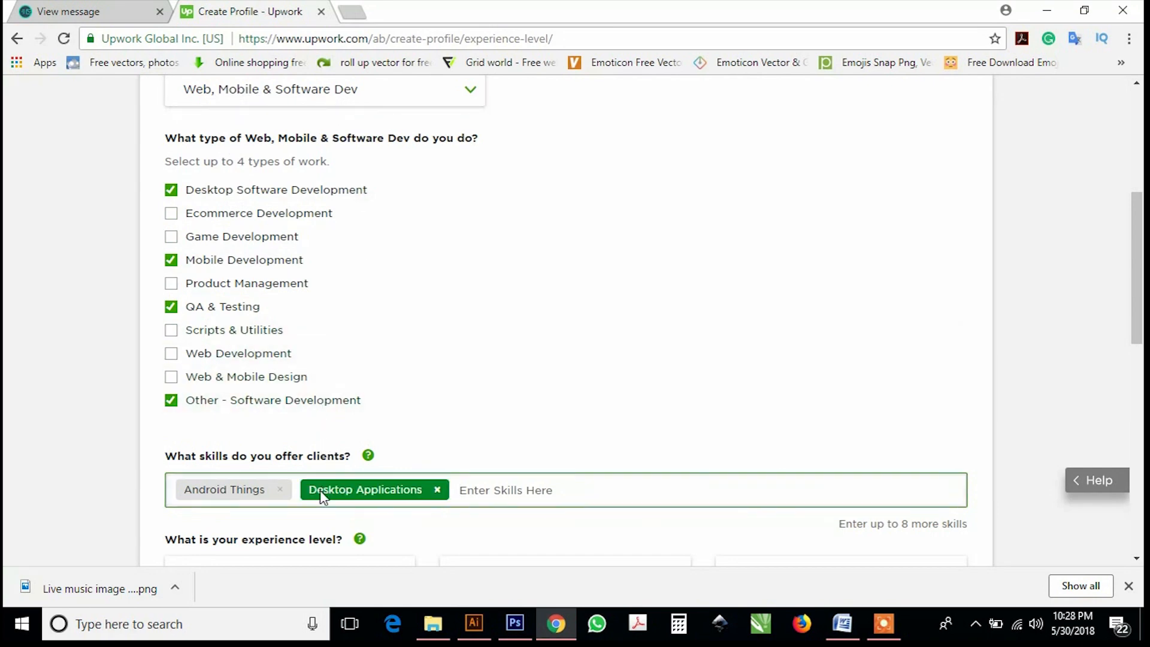
scroll(279, 449, down, 1)
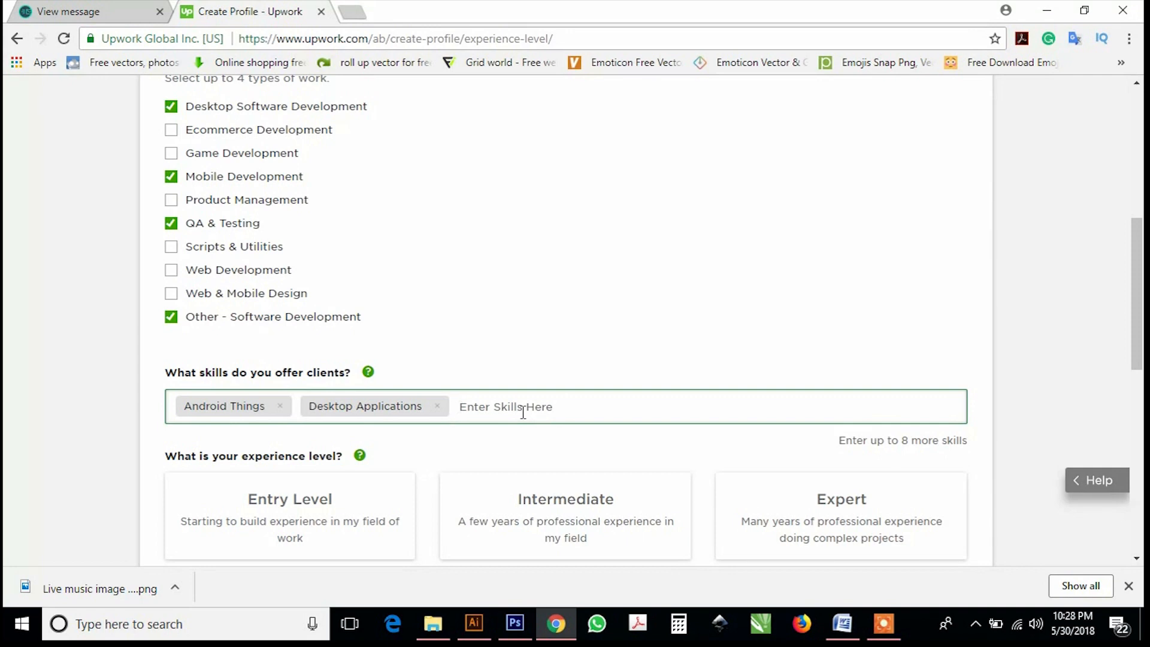
text(diskto)
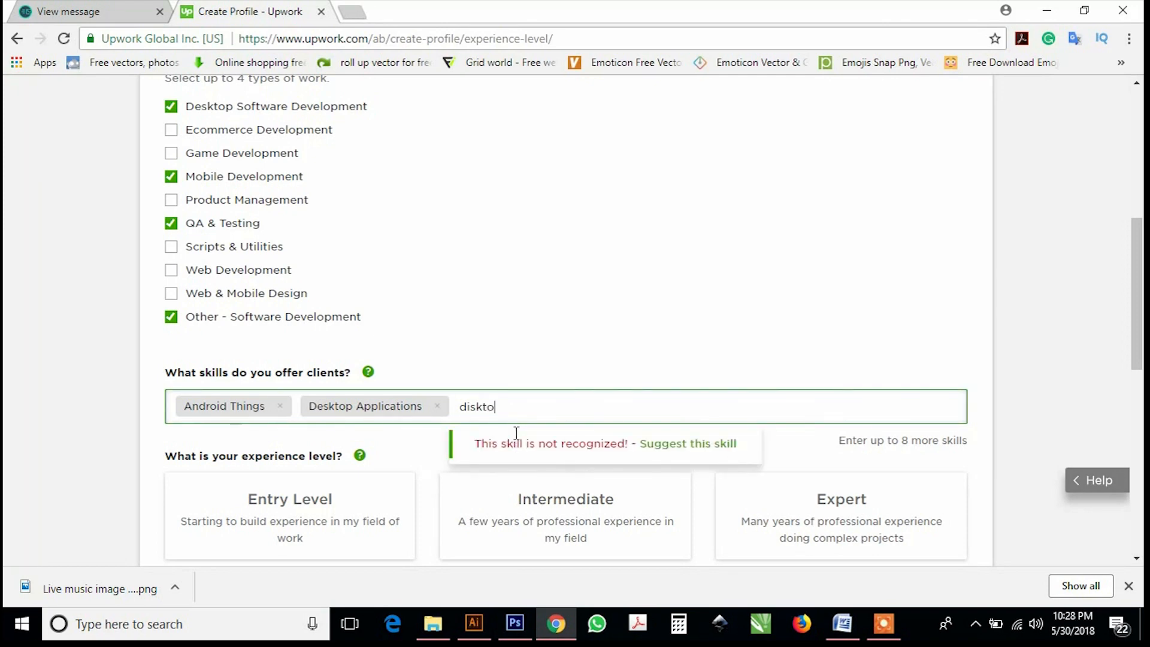
key(BackSpace)
key(BackSpace)
key(BackSpace)
text(es)
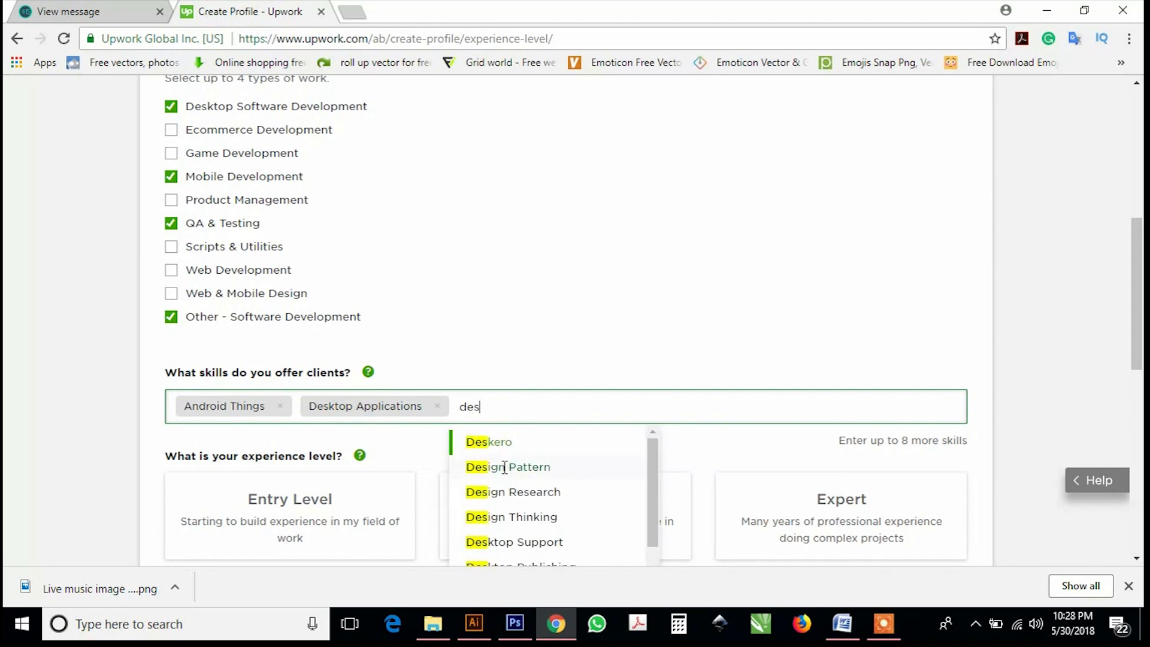
text(kt)
scroll(506, 470, down, 3)
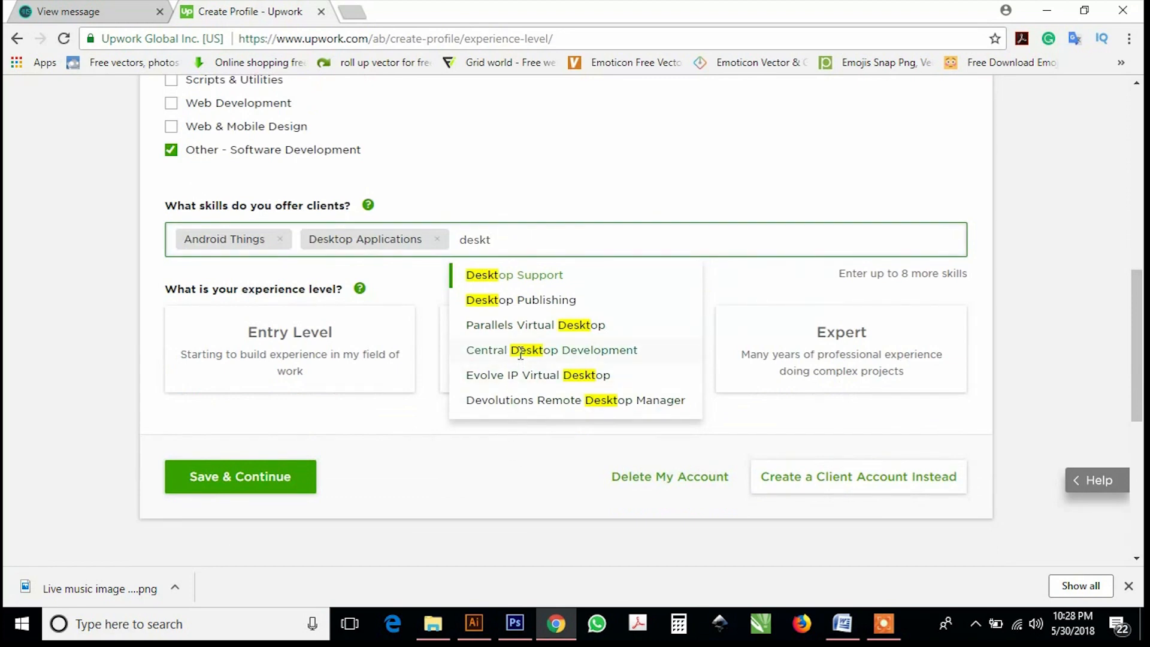
click(521, 353)
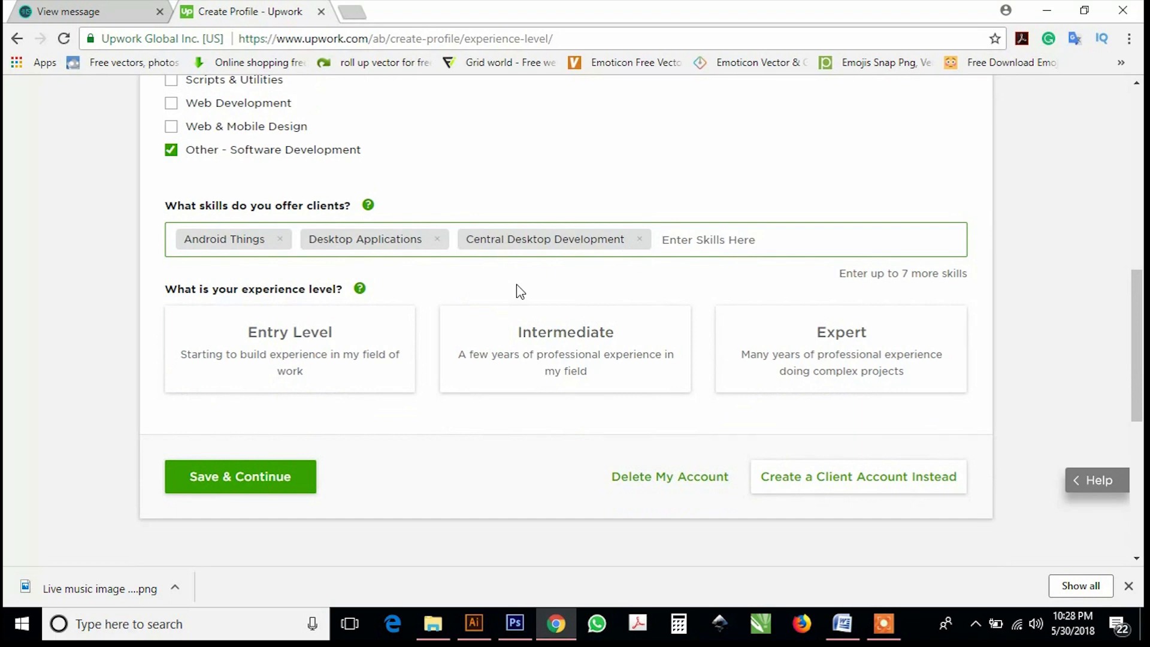
Select the Expert experience-level card and save with Save & Continue.
scroll(519, 292, up, 2)
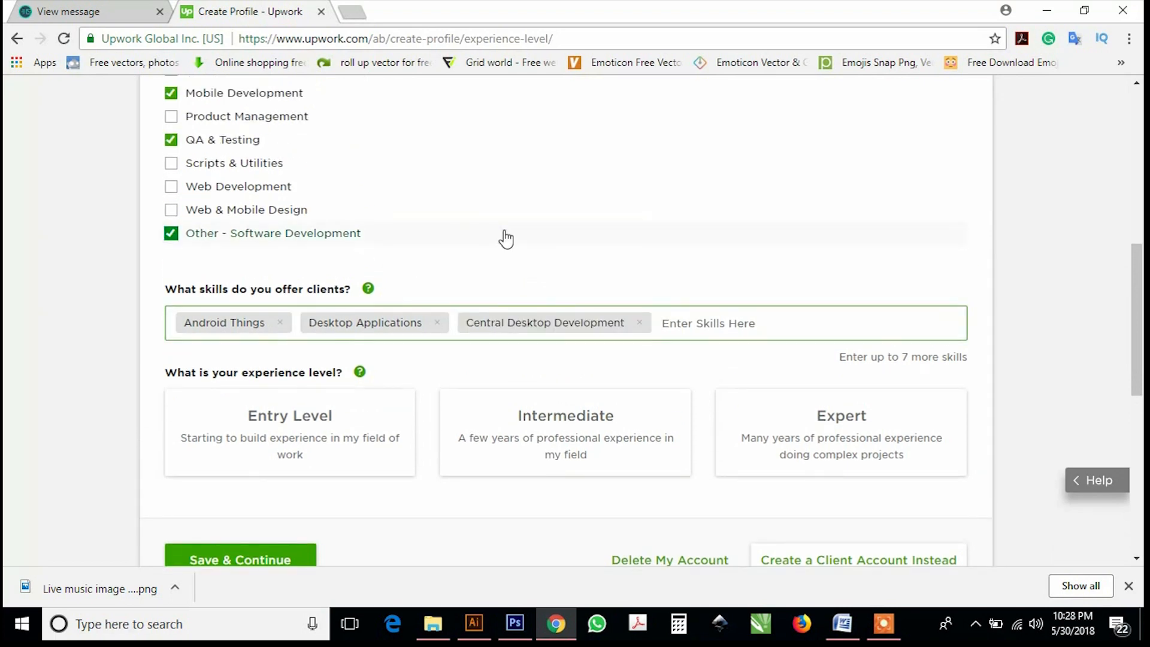
scroll(505, 239, up, 2)
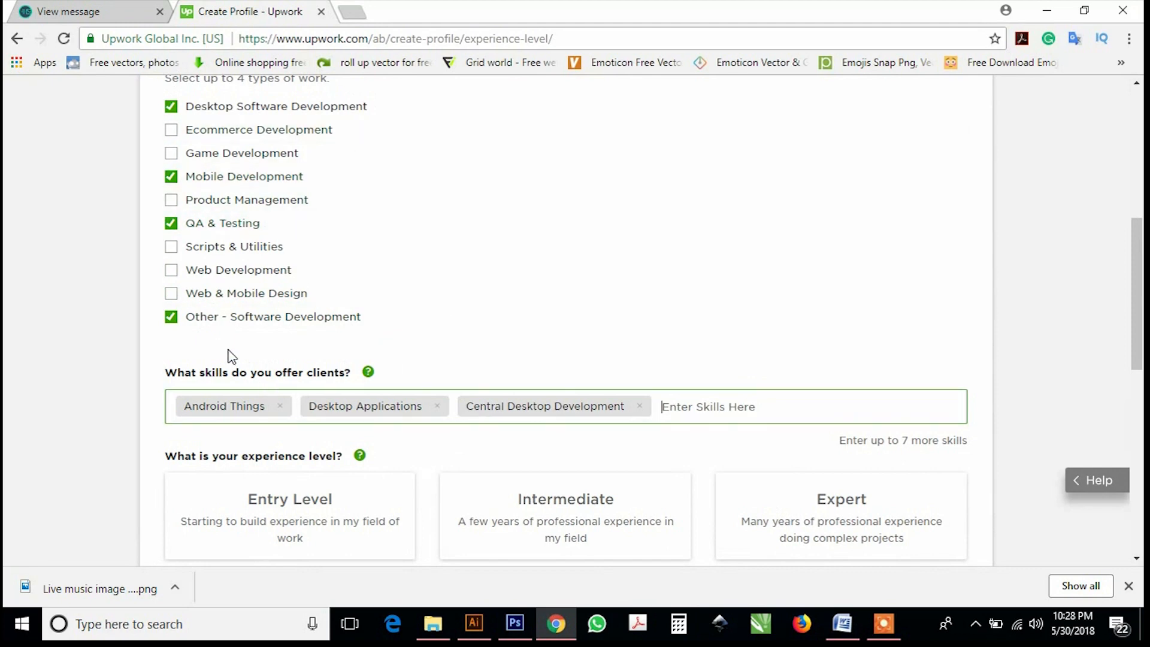
scroll(279, 319, up, 2)
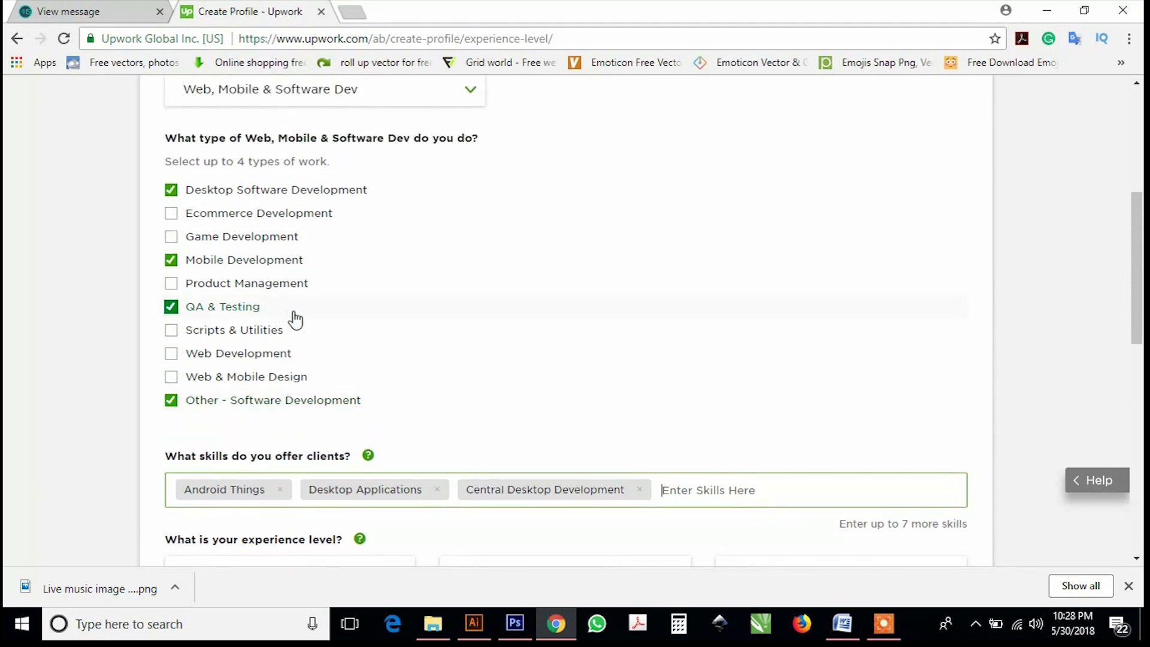
scroll(372, 346, down, 4)
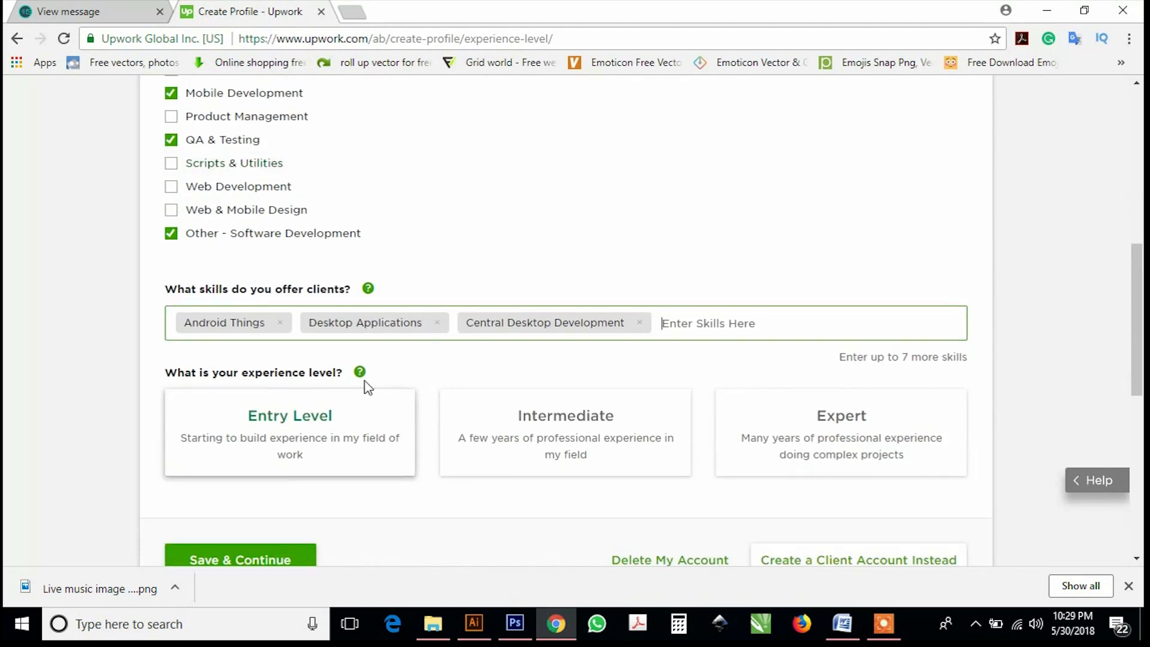
scroll(570, 354, down, 2)
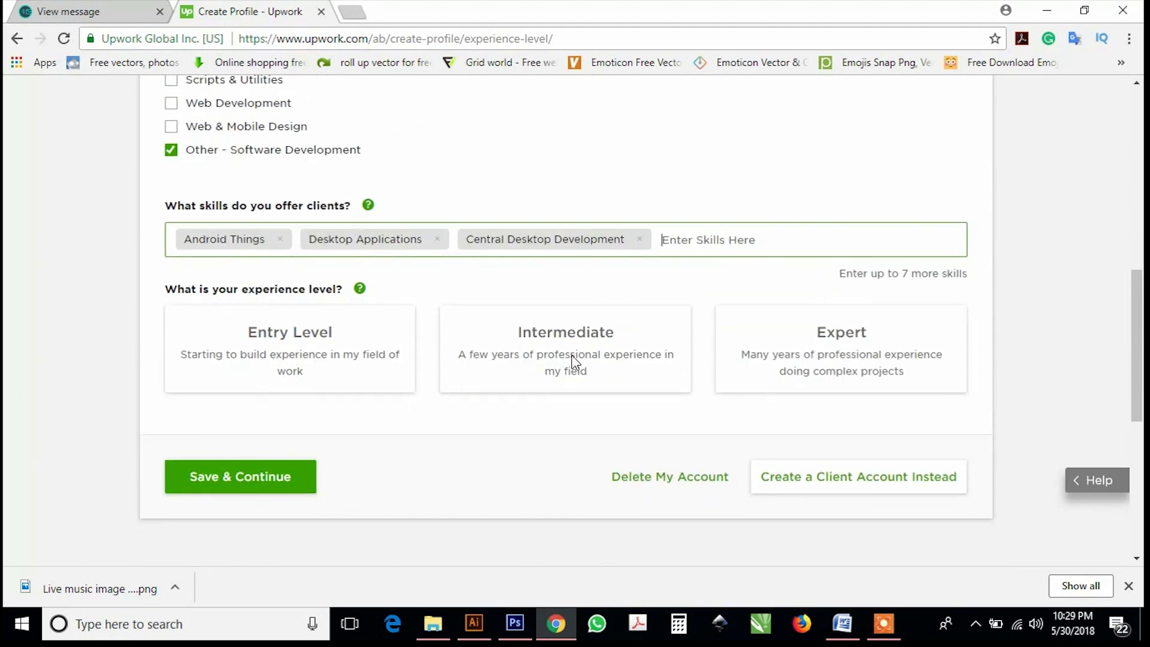
click(863, 337)
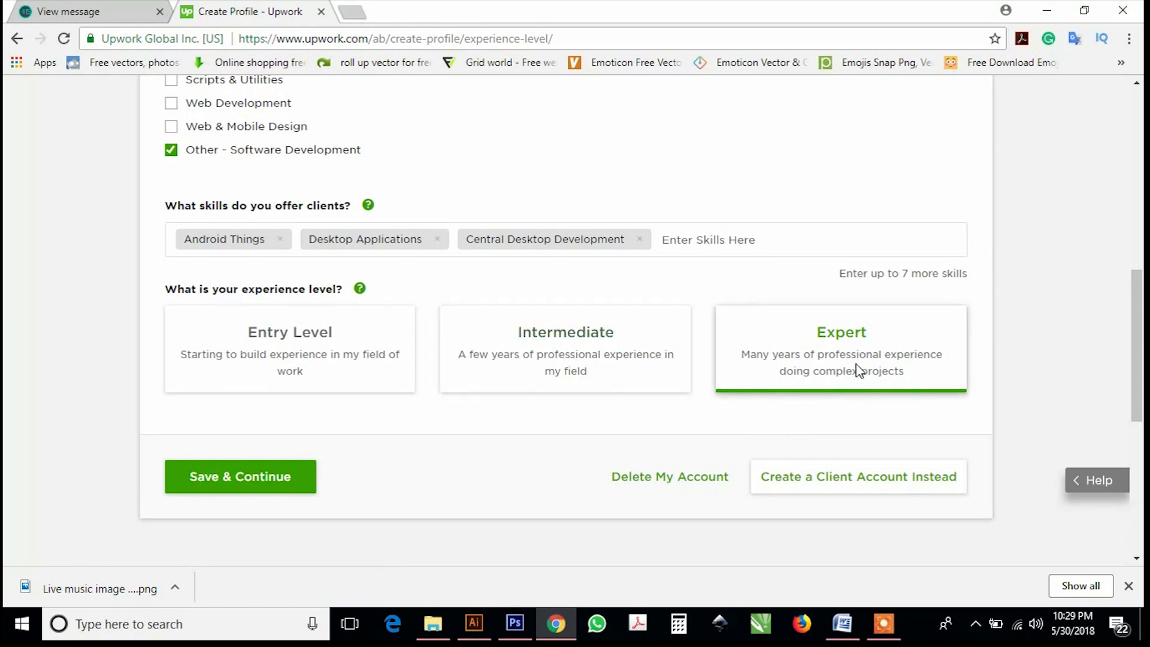
click(302, 483)
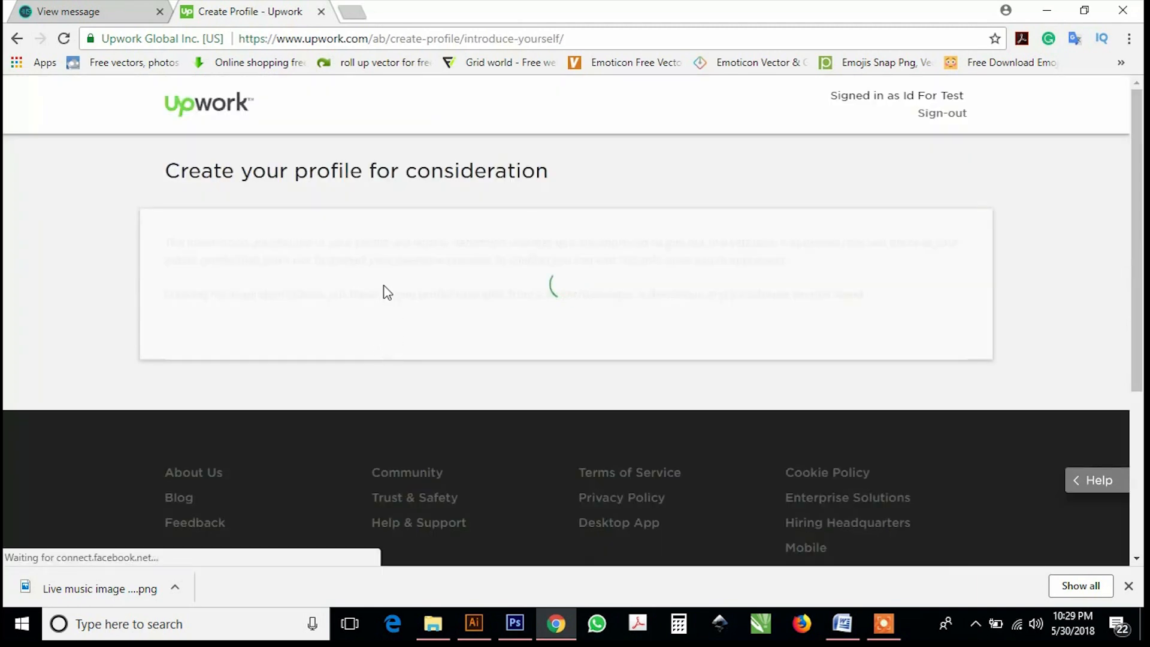
Upload photo 561 from E:\zapya as the profile portrait, cropped around the face.
scroll(367, 400, down, 4)
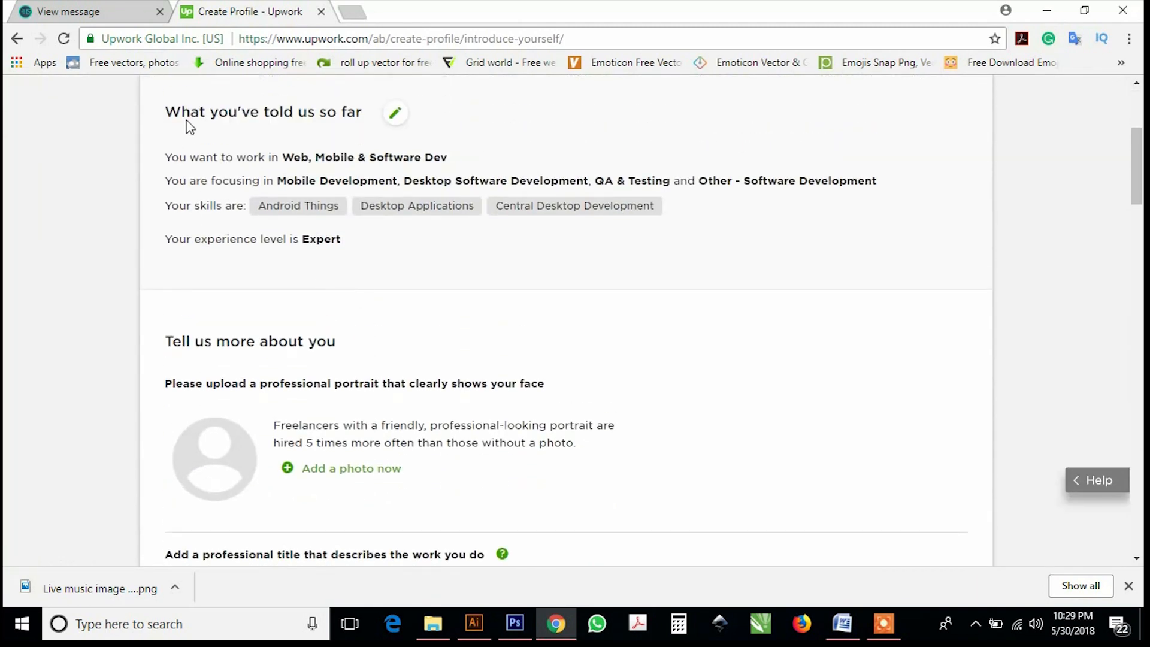
scroll(184, 473, down, 1)
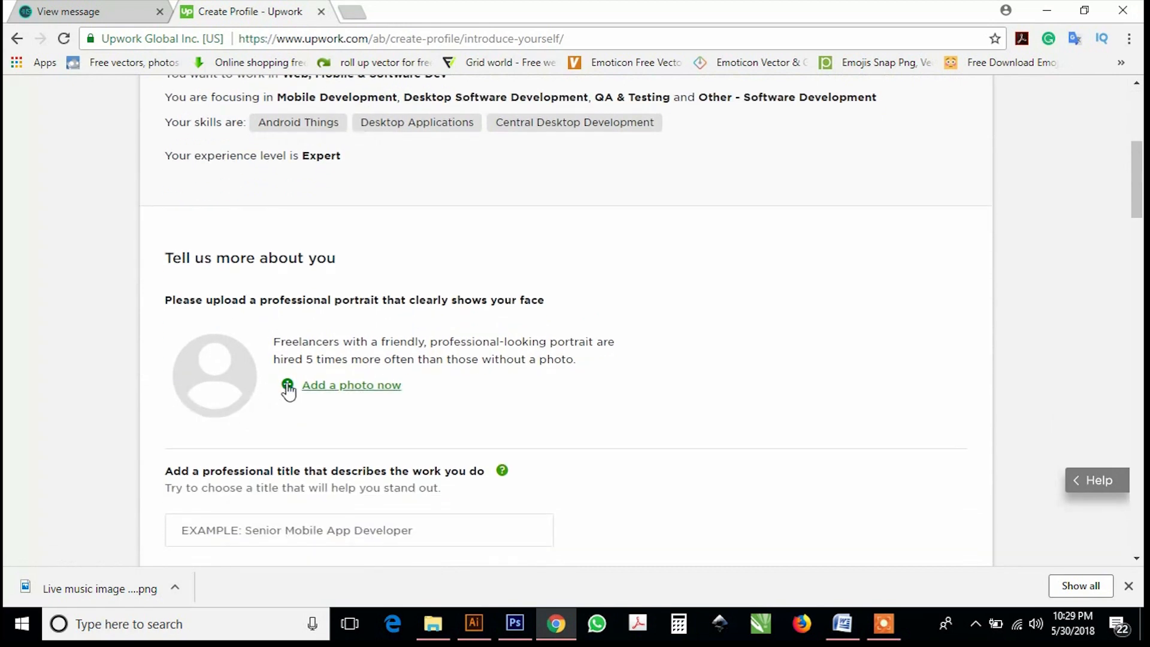
click(303, 392)
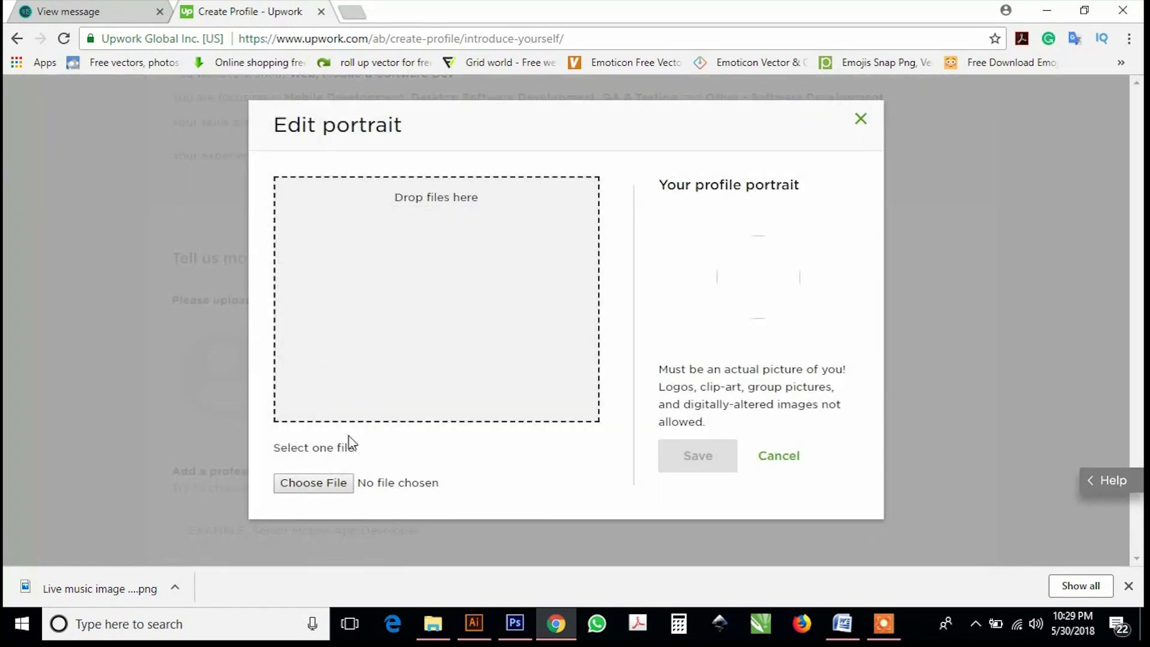
click(325, 488)
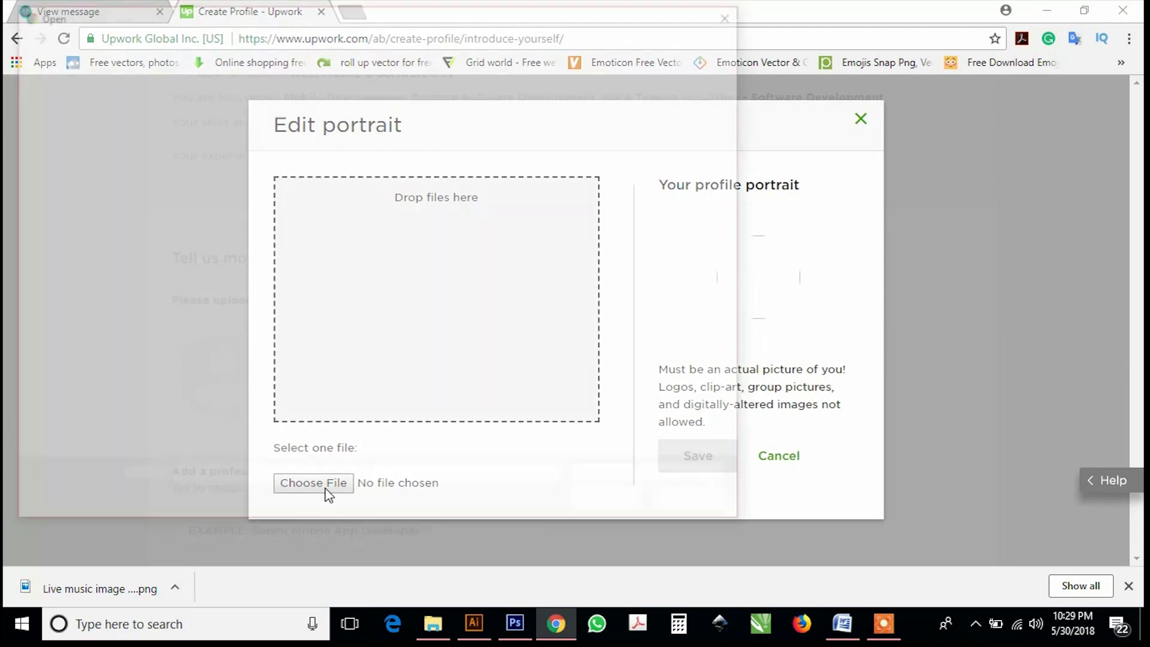
click(79, 407)
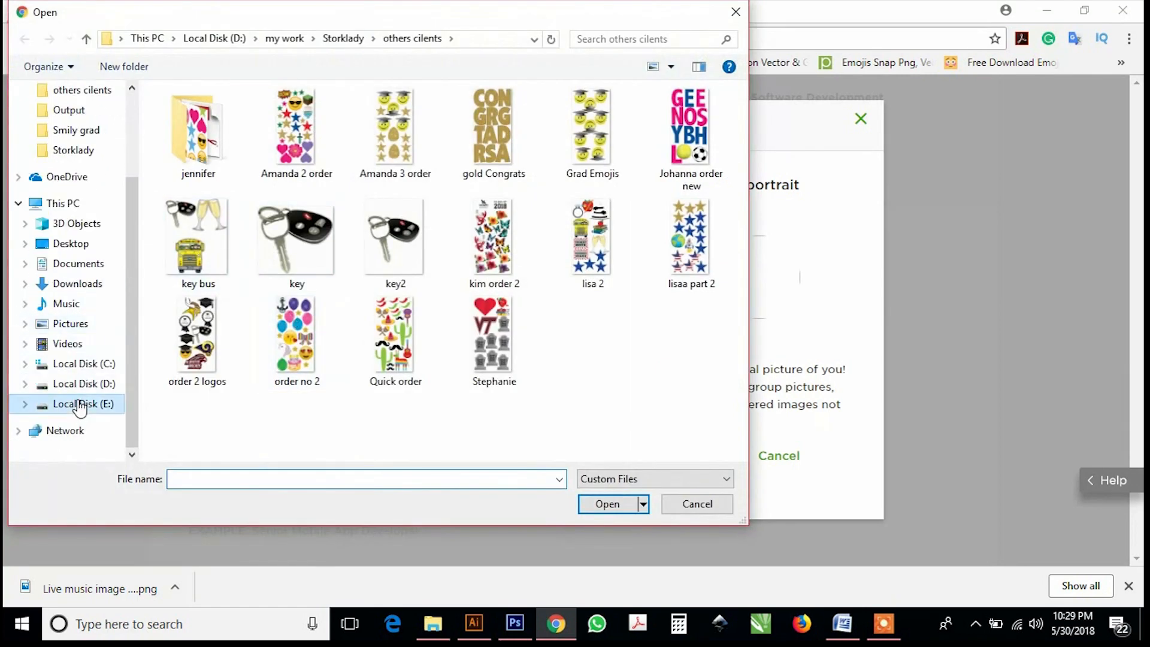
double_click(186, 344)
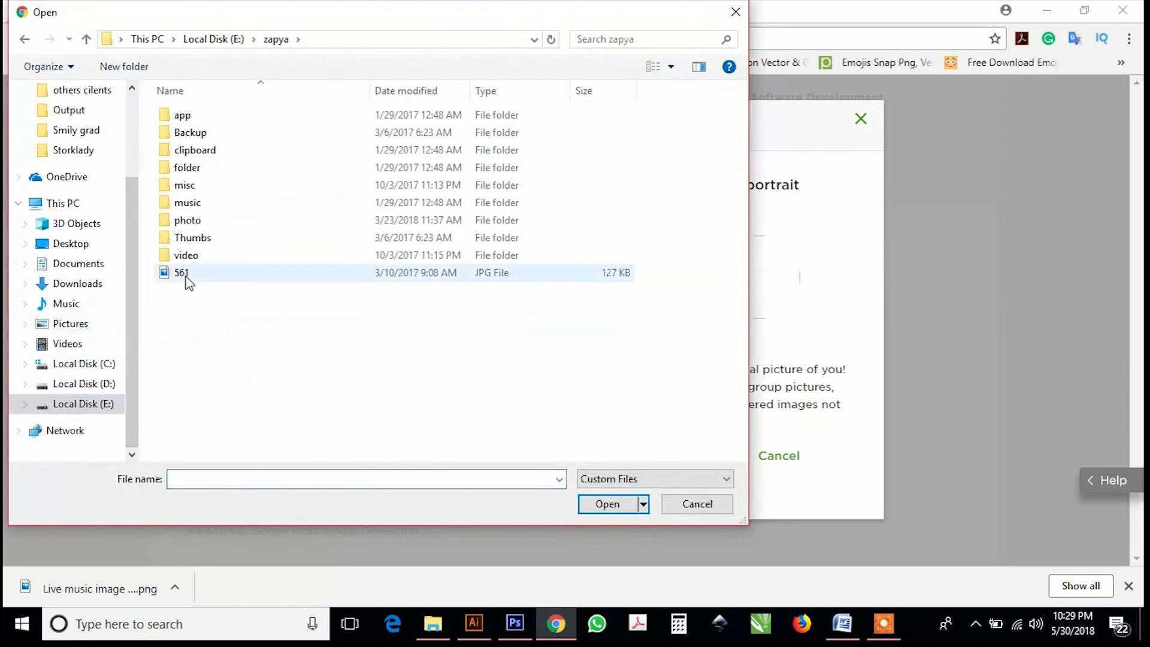
click(181, 273)
click(606, 503)
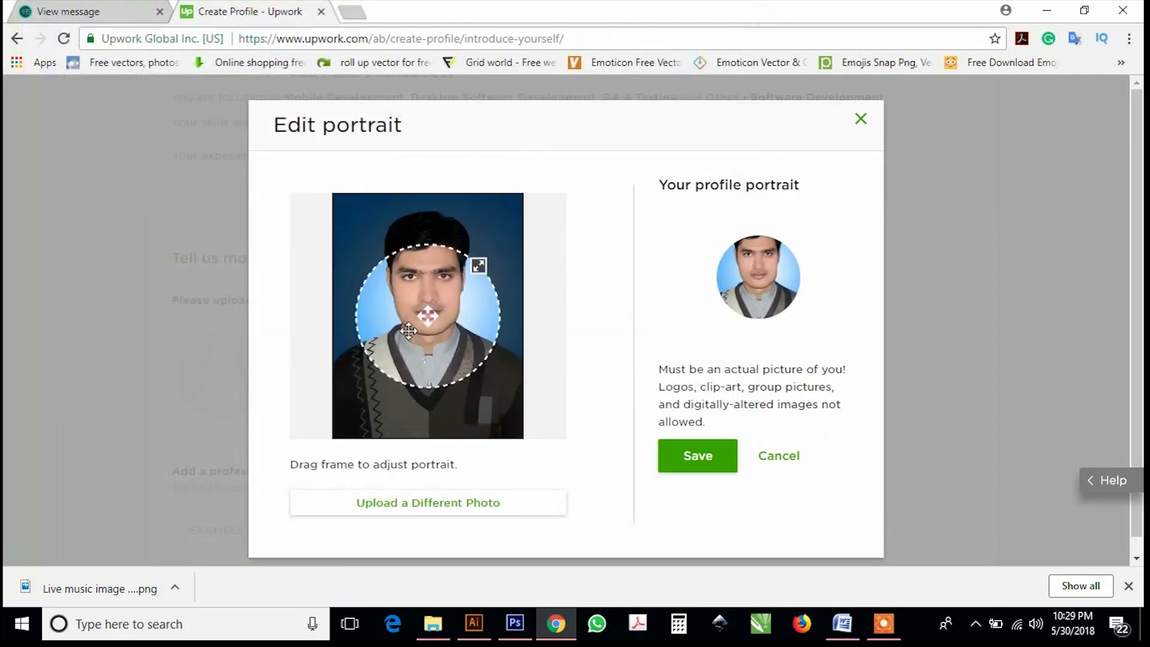
drag(411, 313, 411, 296)
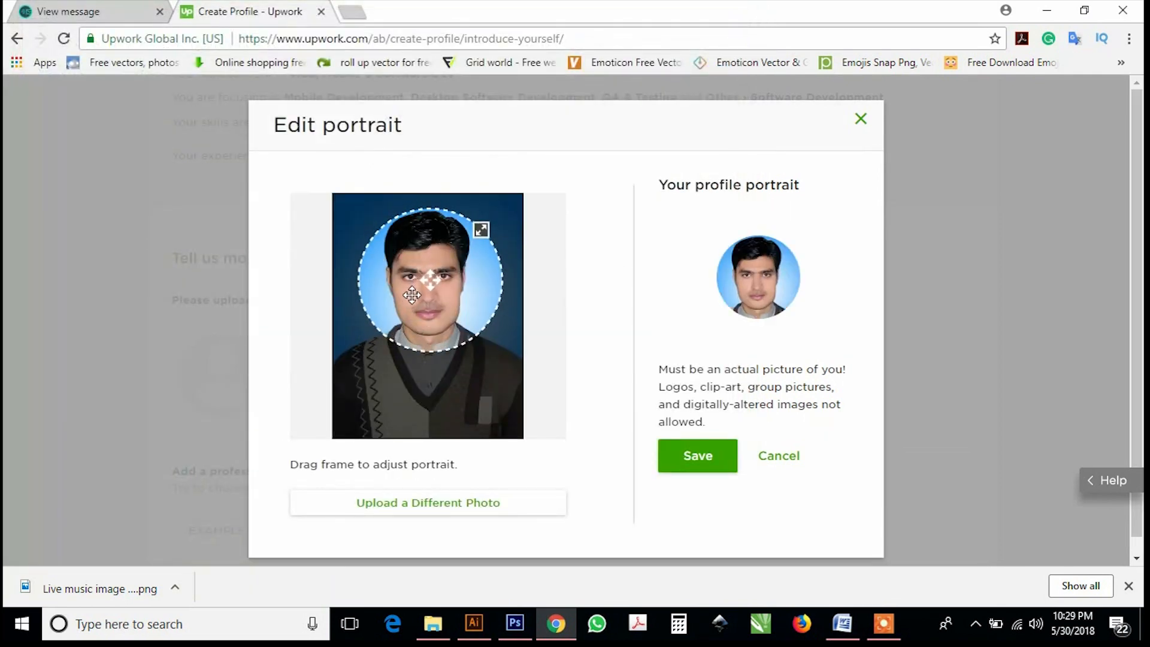
click(708, 476)
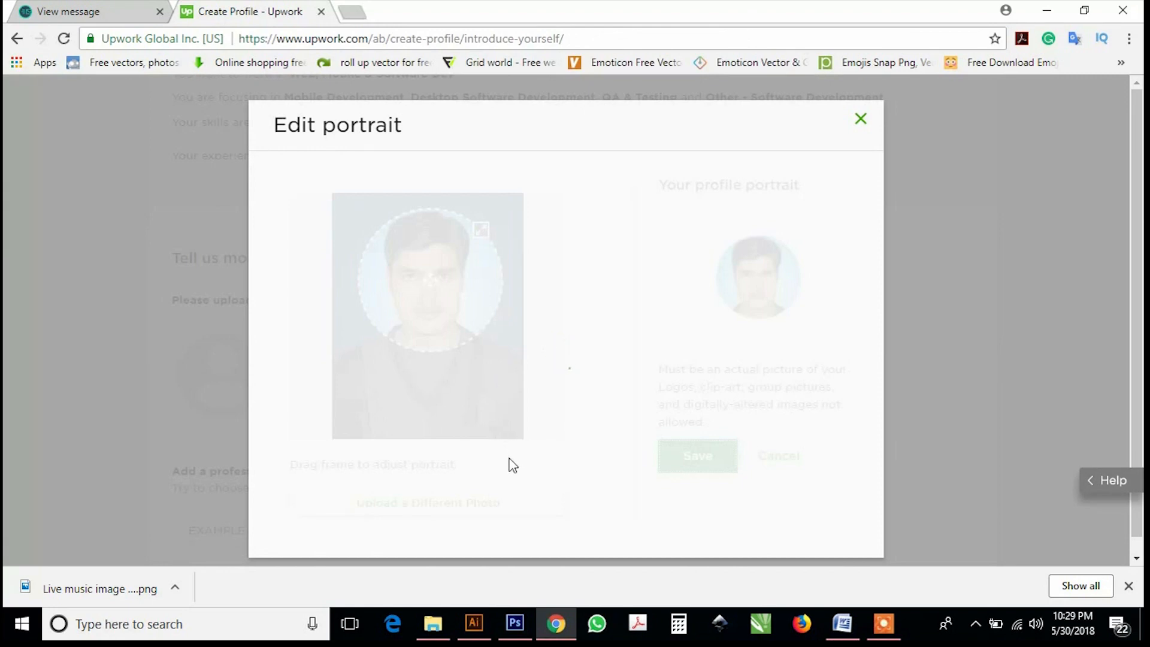
scroll(264, 413, down, 2)
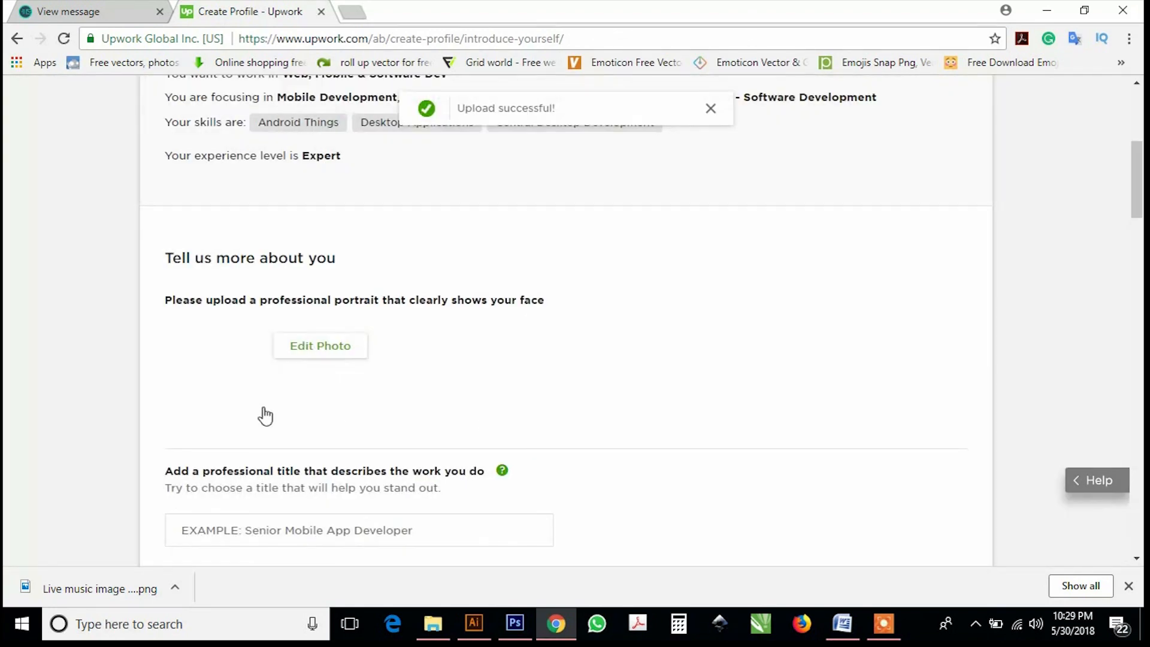
Enter 'marketer' as the professional title, then move to the overview box.
scroll(295, 329, down, 4)
click(300, 278)
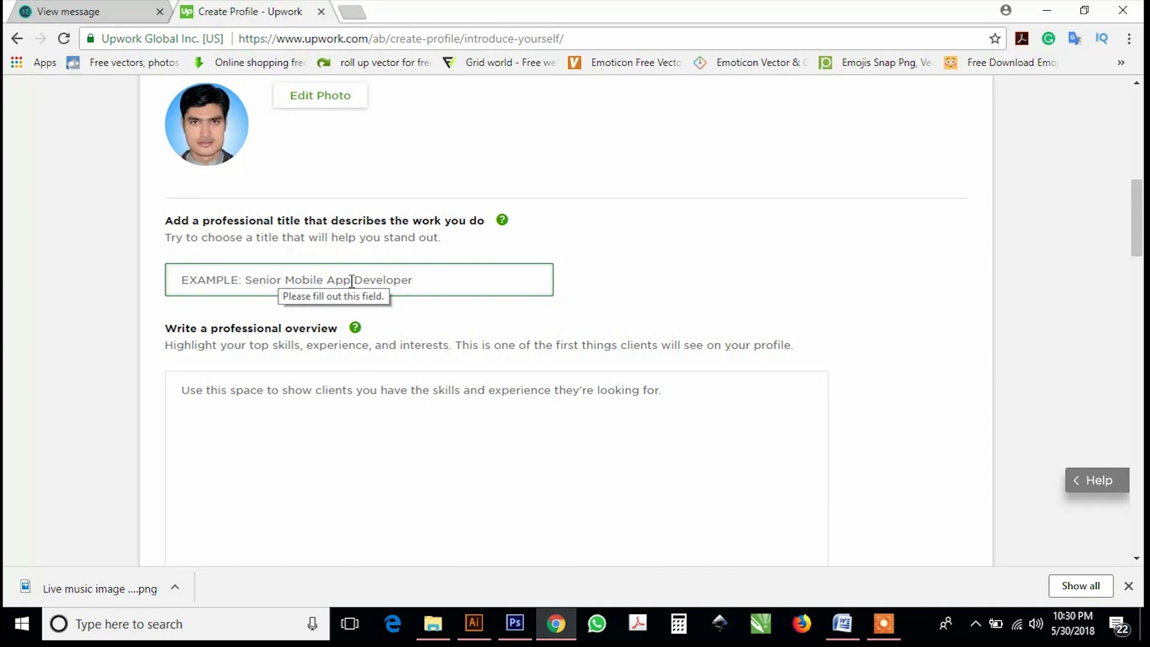
text(ma)
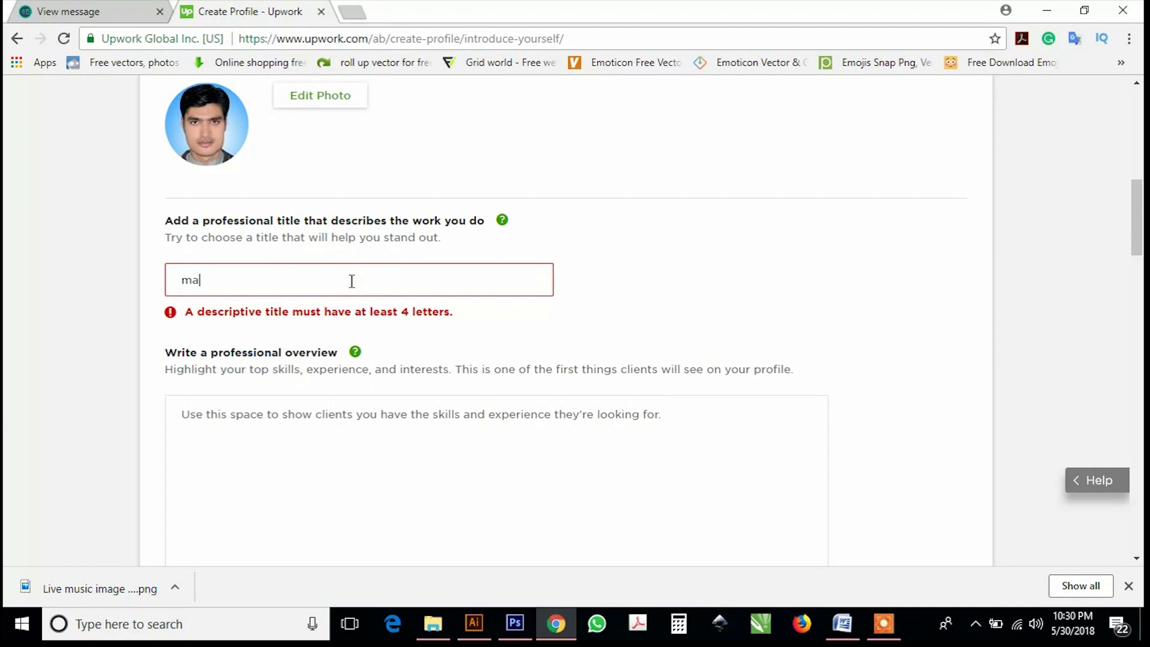
text(rk)
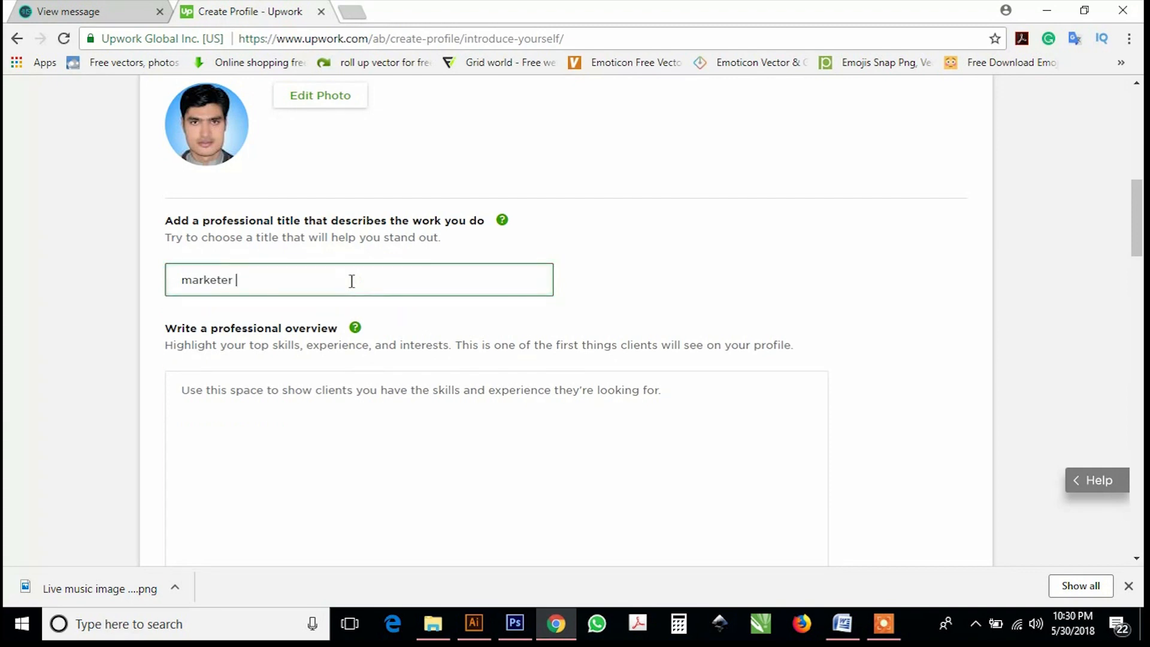
text(eter)
click(346, 390)
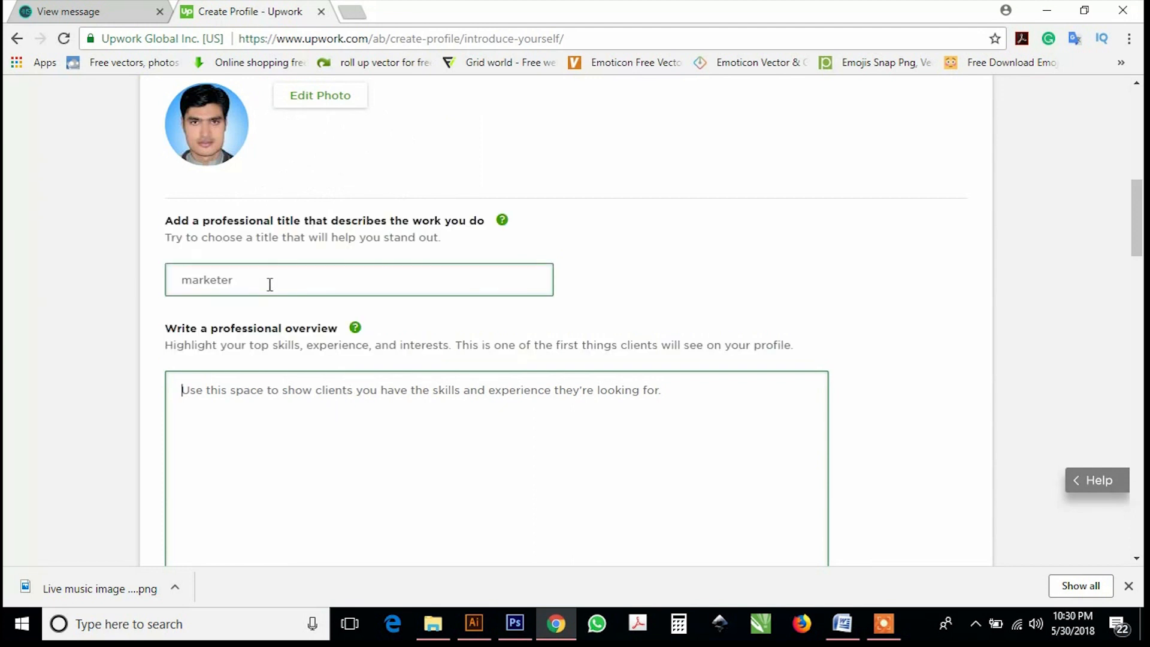
click(270, 285)
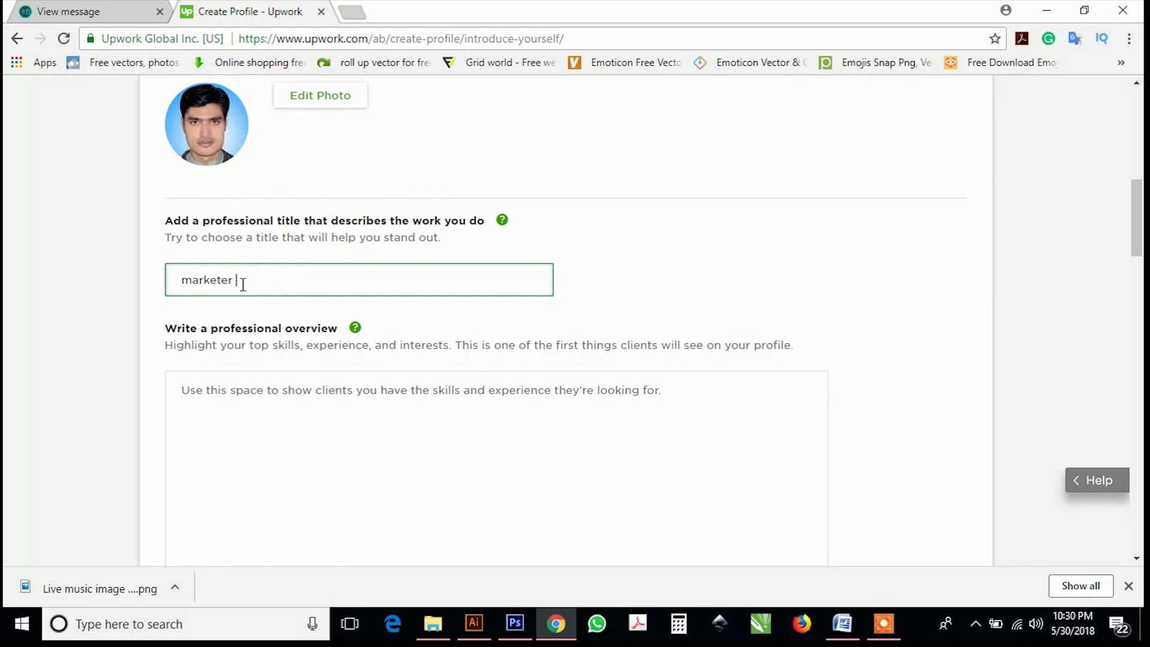
click(278, 384)
scroll(277, 386, down, 1)
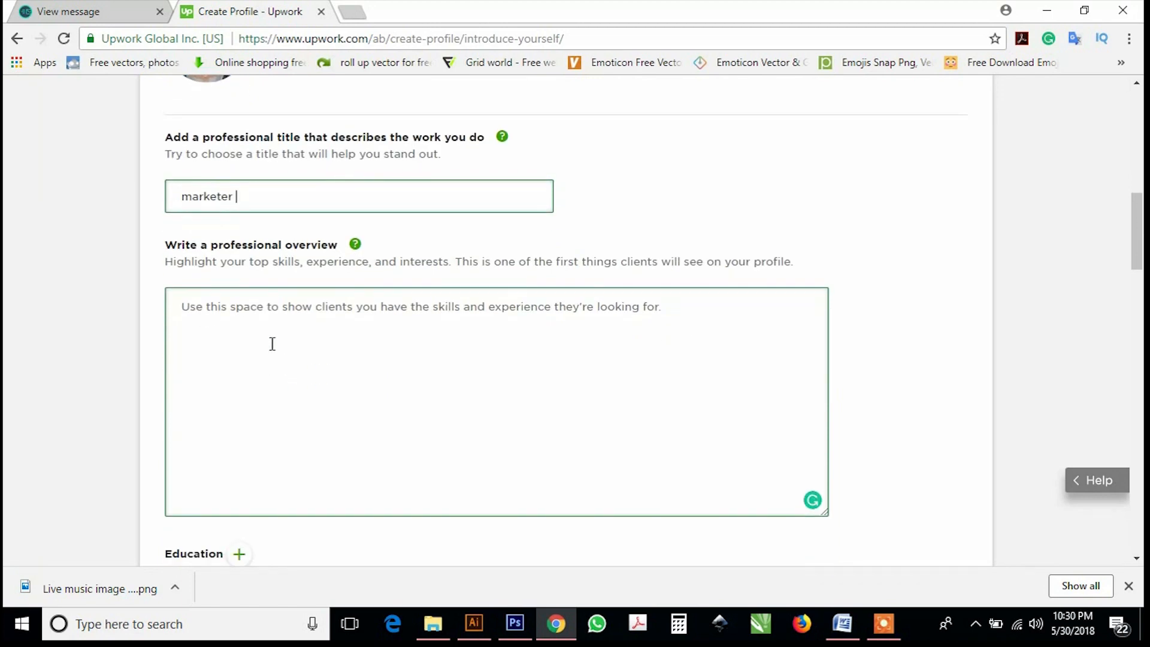
click(261, 329)
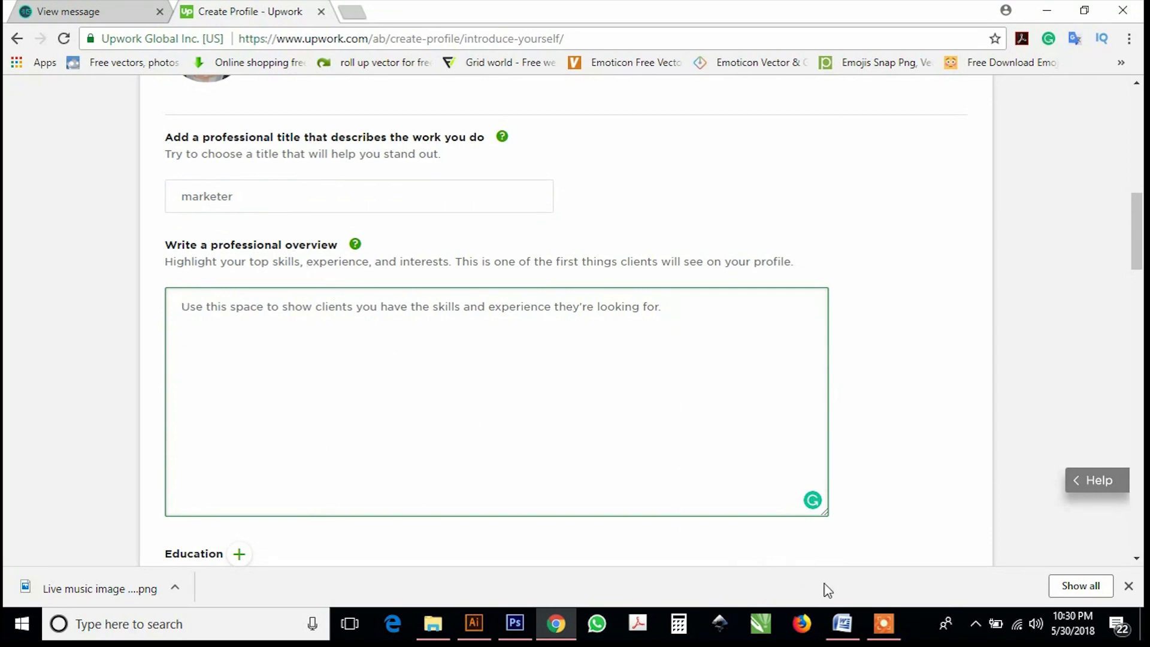
Copy the 'Hi Everyone' Digital Marketer overview paragraph from Word, then return to Chrome.
click(843, 624)
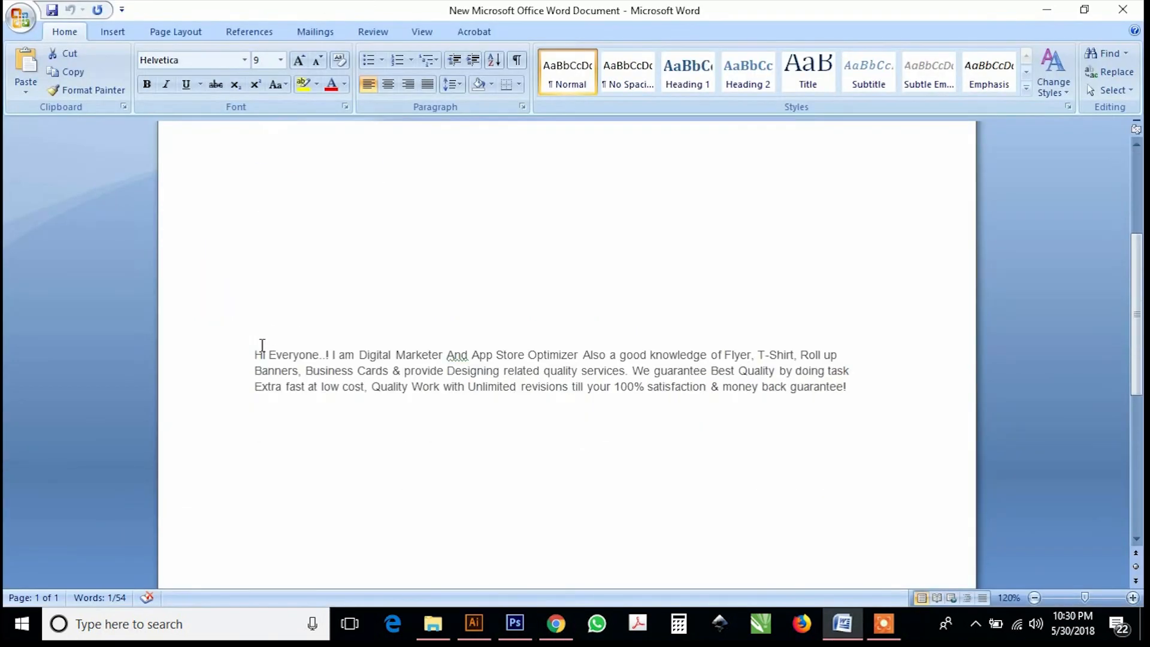
drag(258, 353, 850, 398)
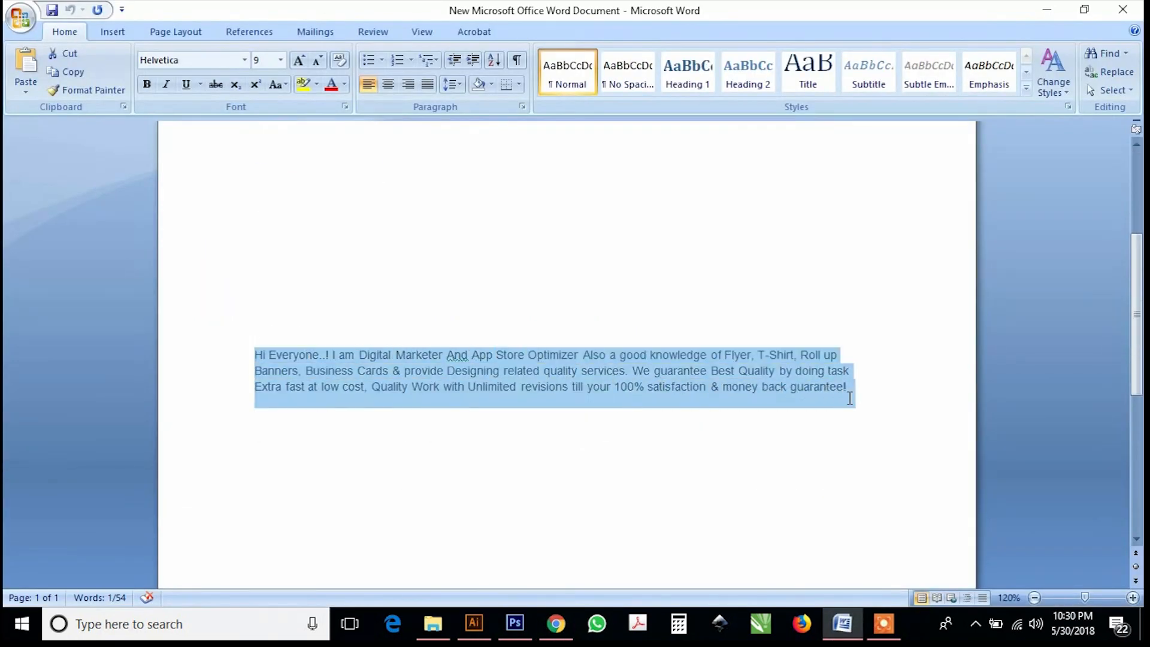
right_click(784, 375)
click(822, 398)
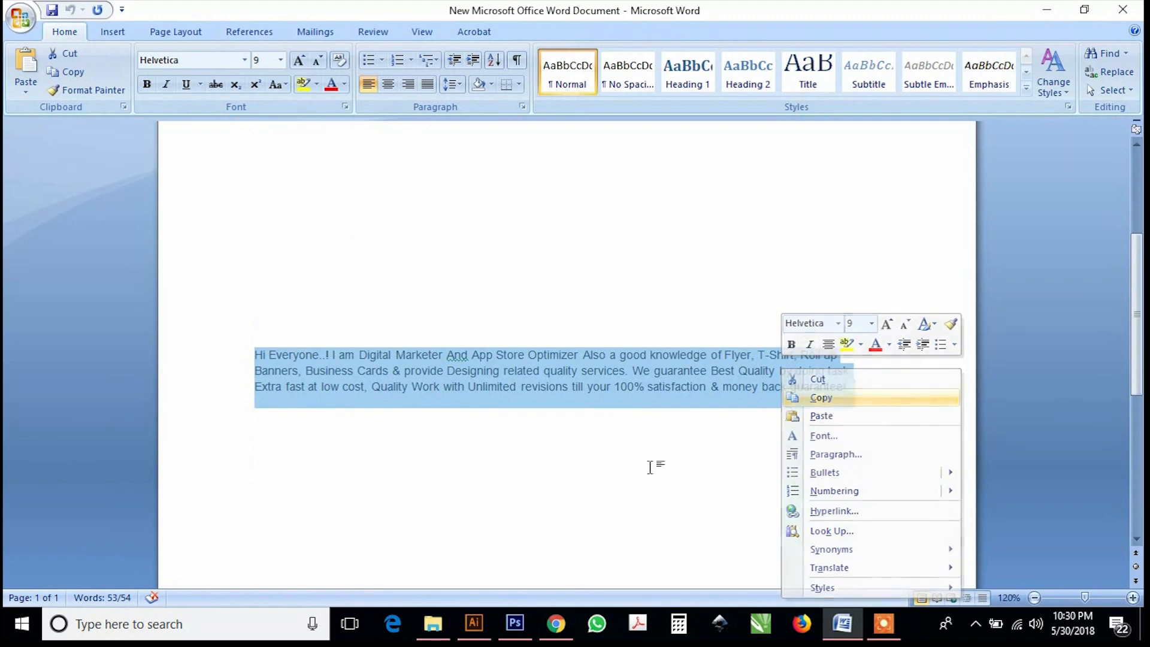
click(556, 624)
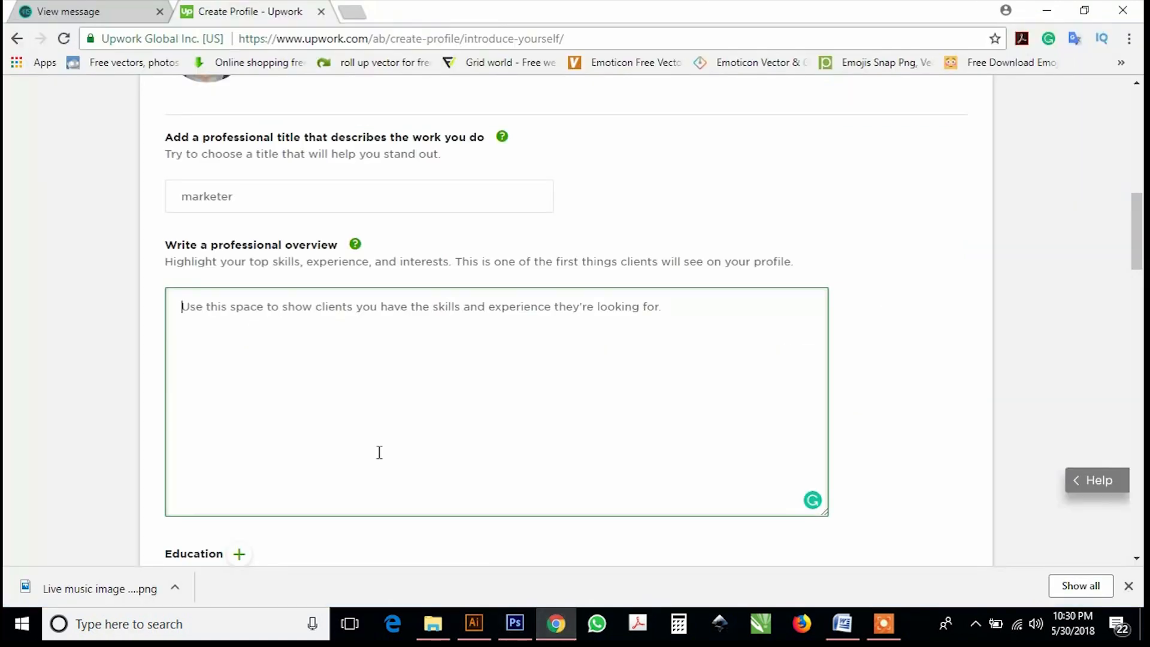
Paste the copied paragraph as the overview, correct 'till' to 'to', and open Add education.
right_click(267, 324)
click(335, 425)
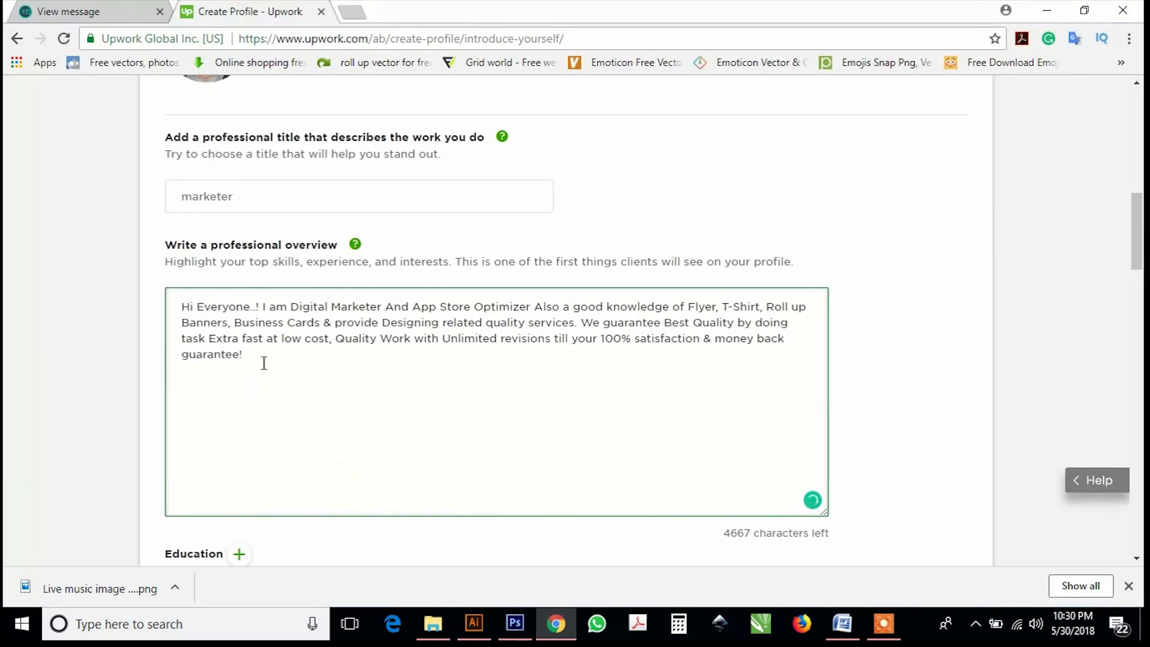
scroll(262, 361, down, 1)
scroll(320, 360, down, 1)
scroll(505, 208, down, 3)
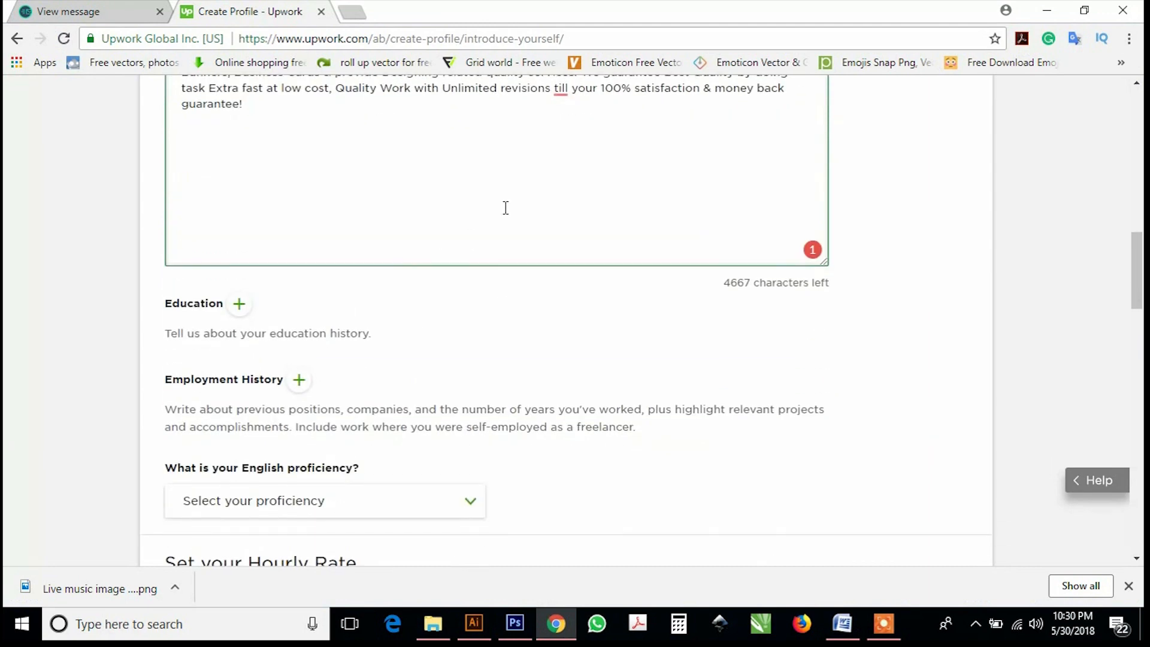
scroll(563, 103, up, 4)
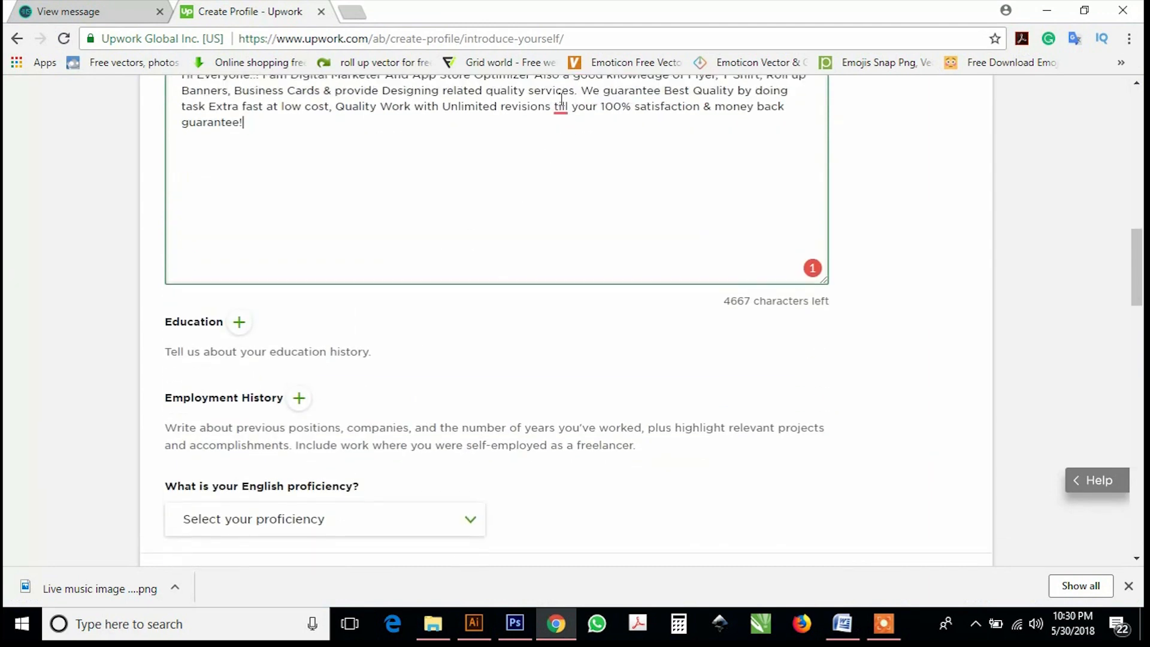
mouse_move(561, 340)
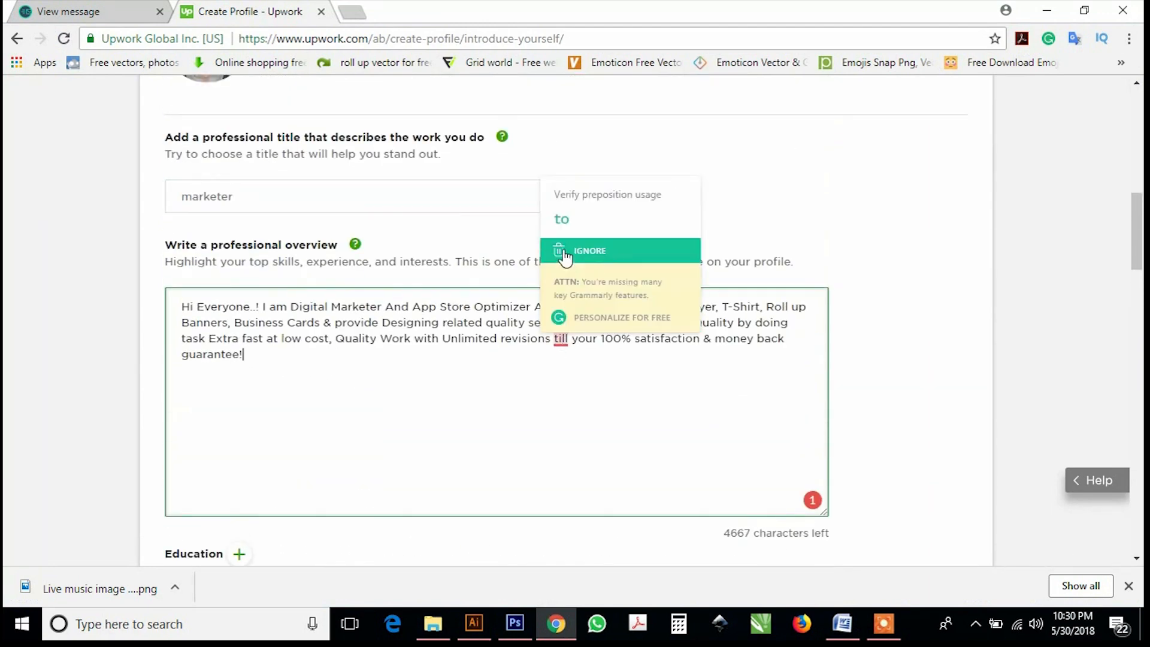
click(559, 227)
scroll(252, 363, down, 4)
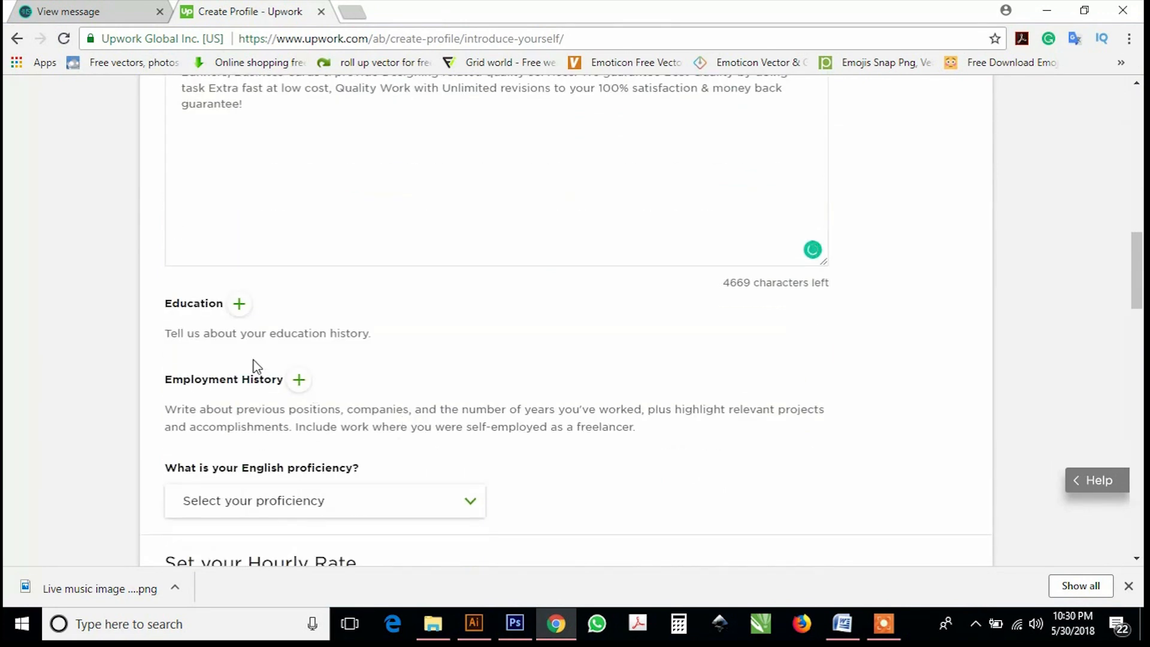
click(239, 305)
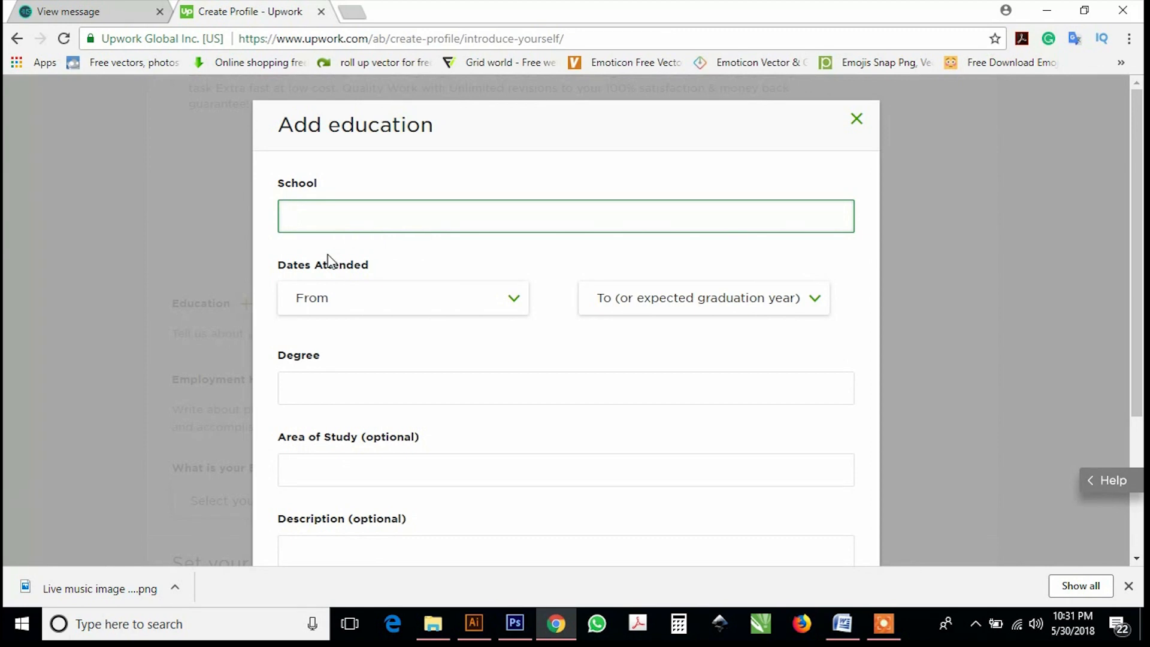
Choose Al-Hamd Islamic University as the school, attended from 2017 to 2021.
text(uni)
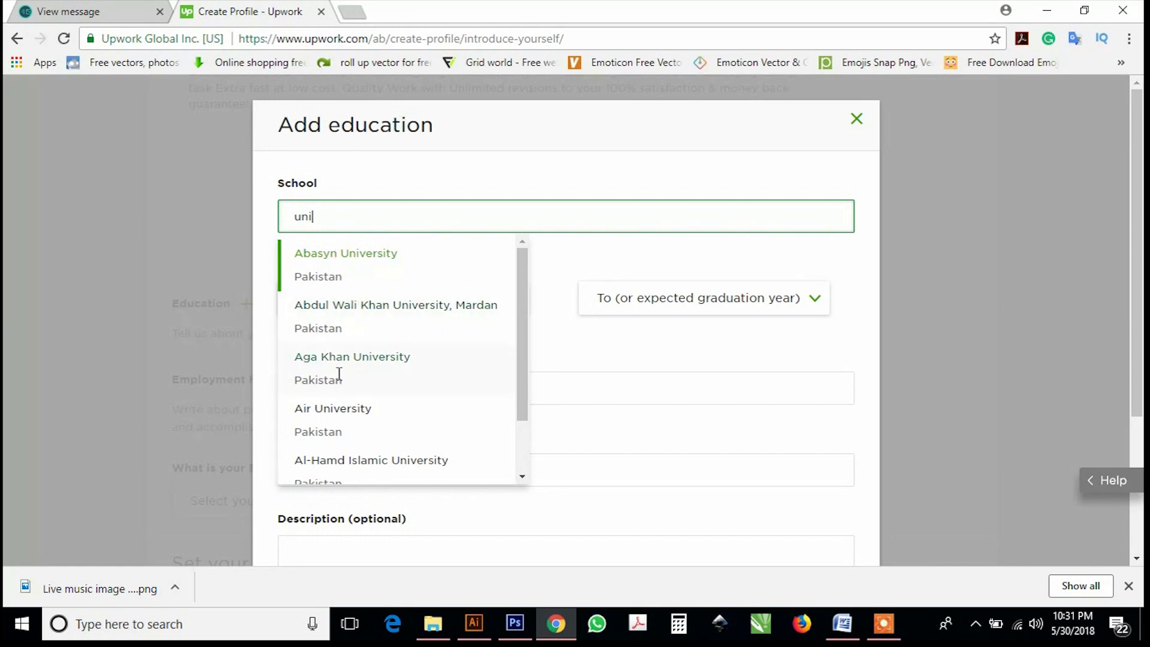
scroll(346, 460, down, 2)
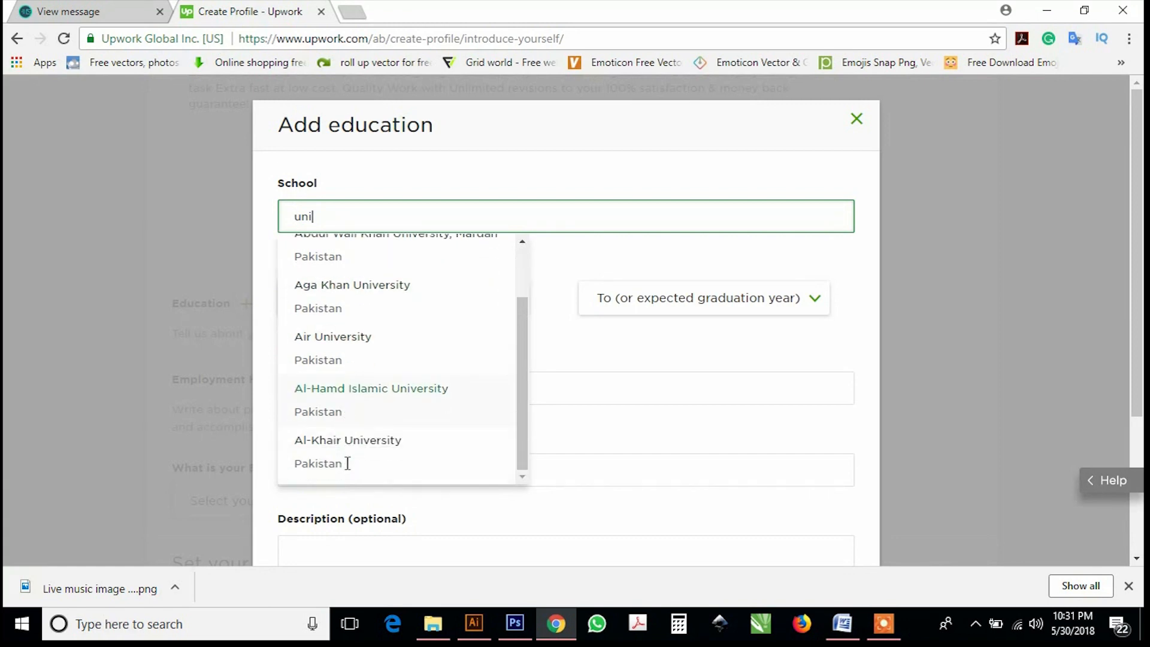
scroll(345, 446, down, 1)
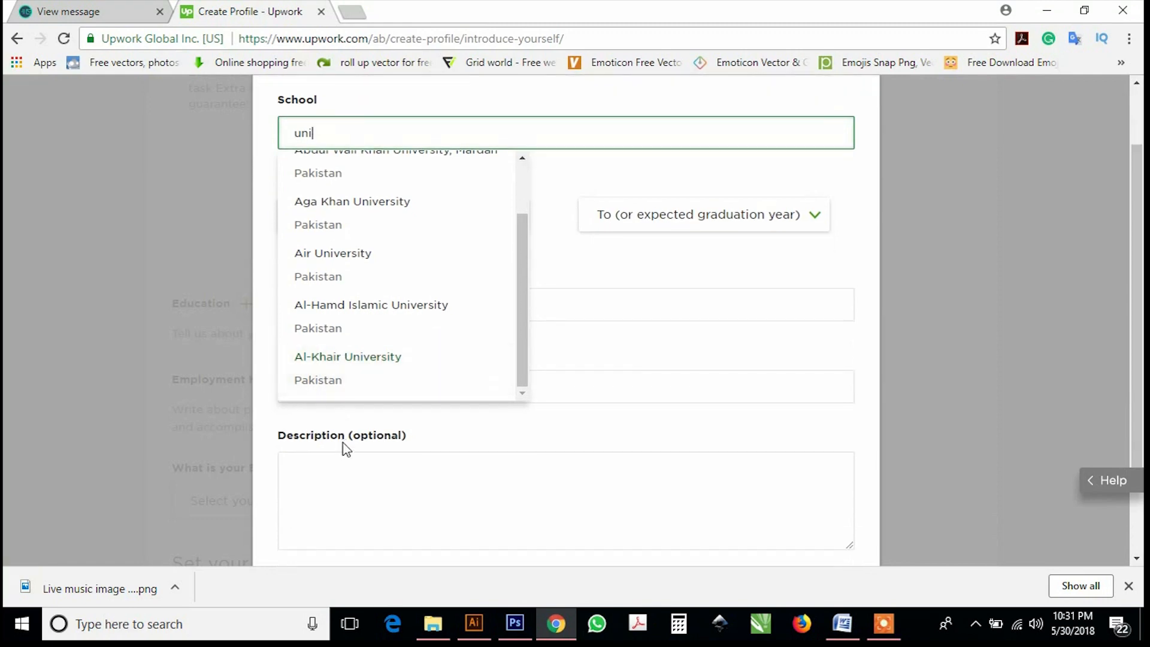
click(335, 318)
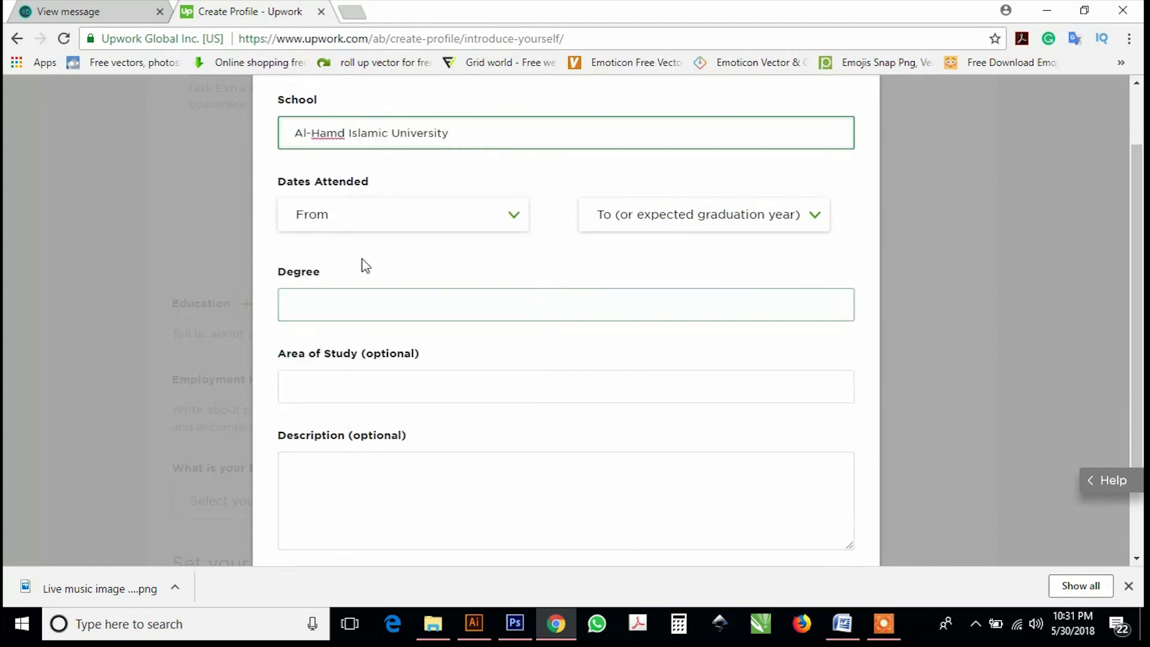
click(437, 223)
click(329, 279)
click(598, 225)
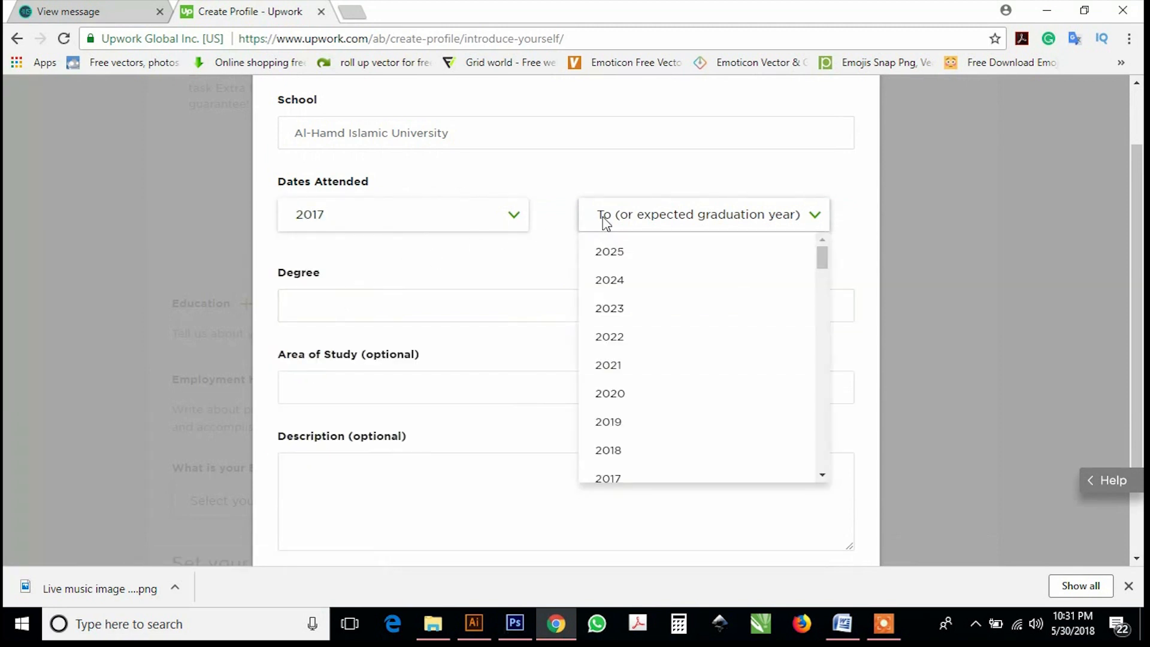
click(587, 365)
Set the degree to Master of Architecture (M.Arch.) and save the education entry.
scroll(386, 335, down, 2)
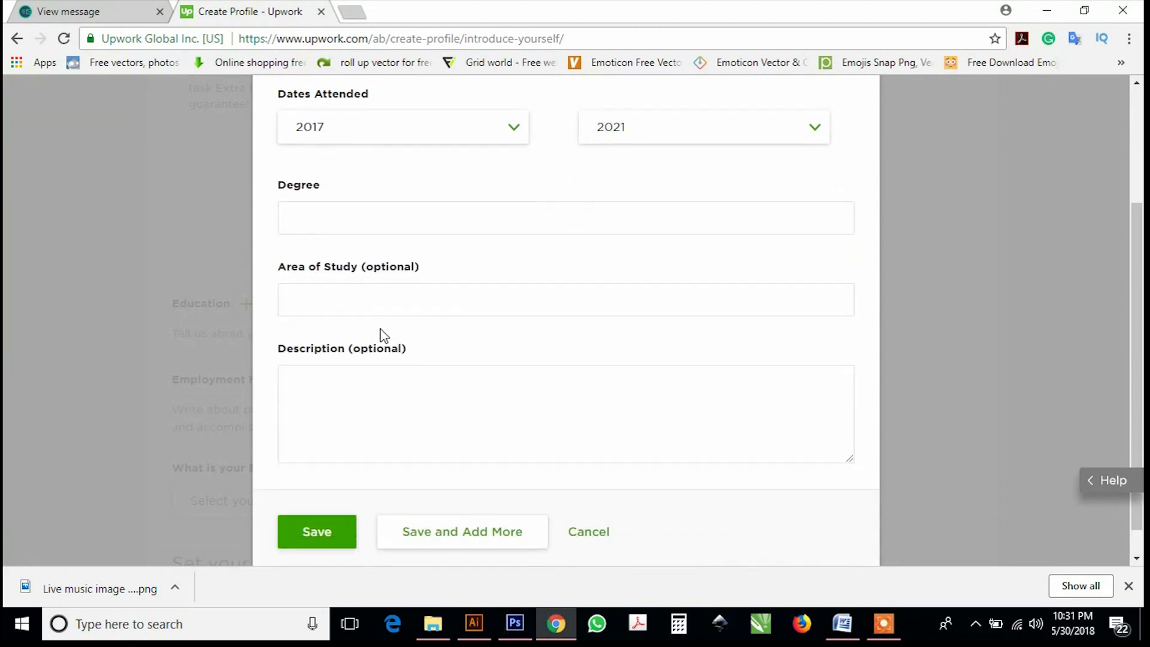
click(340, 180)
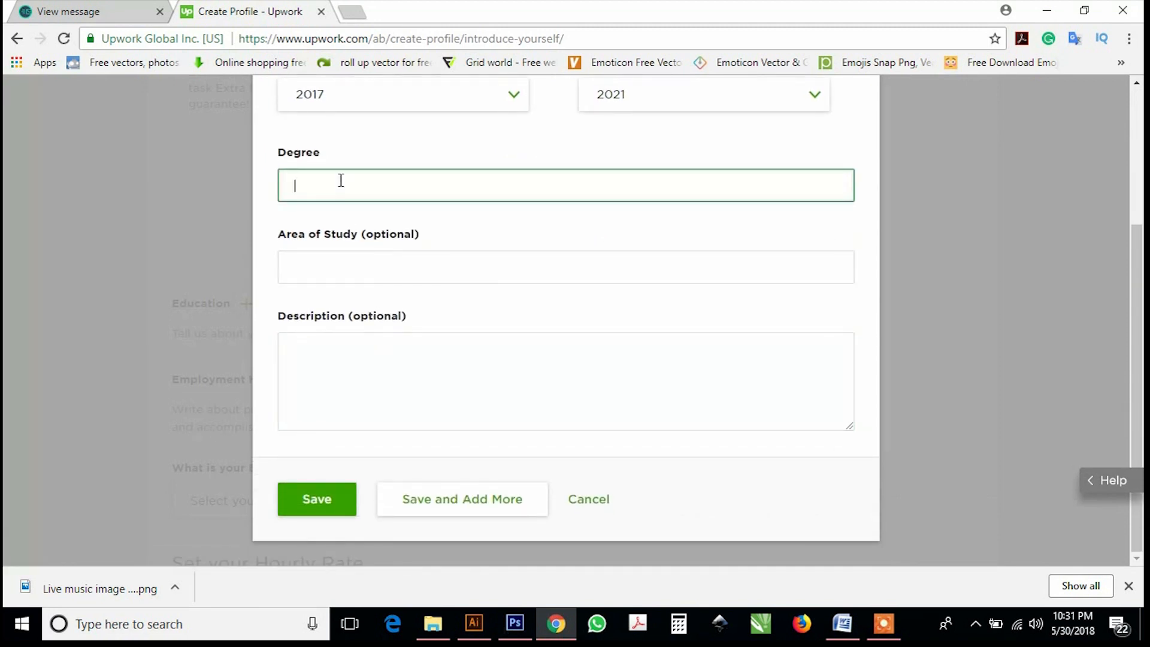
text(ma)
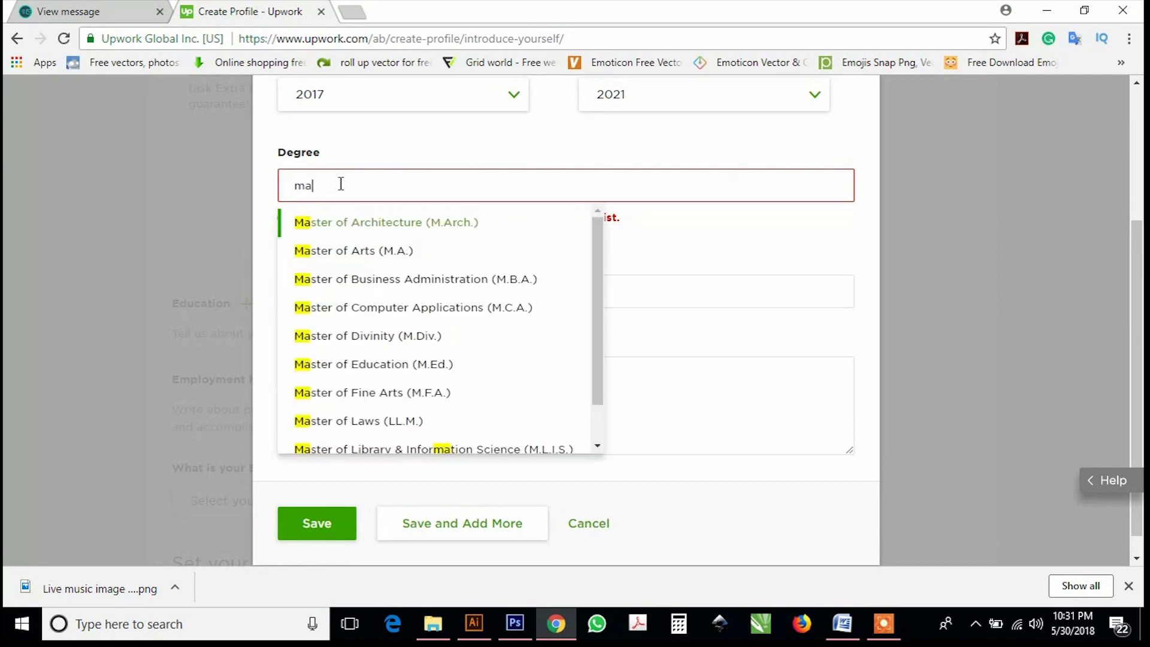
click(337, 230)
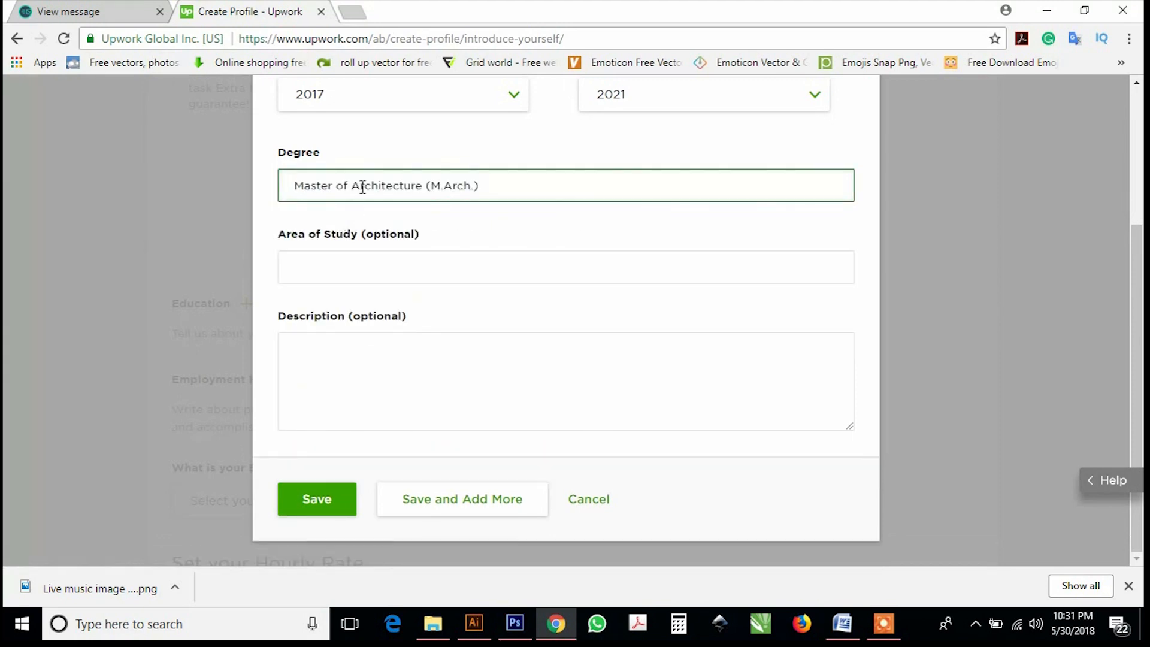
click(435, 268)
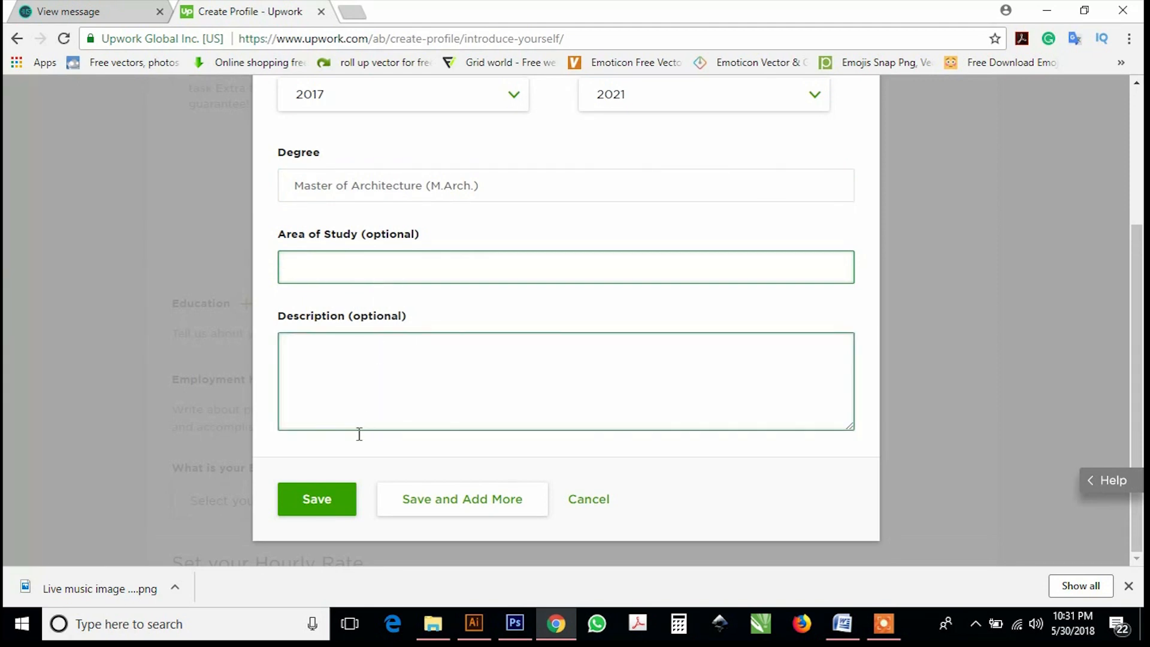
click(322, 502)
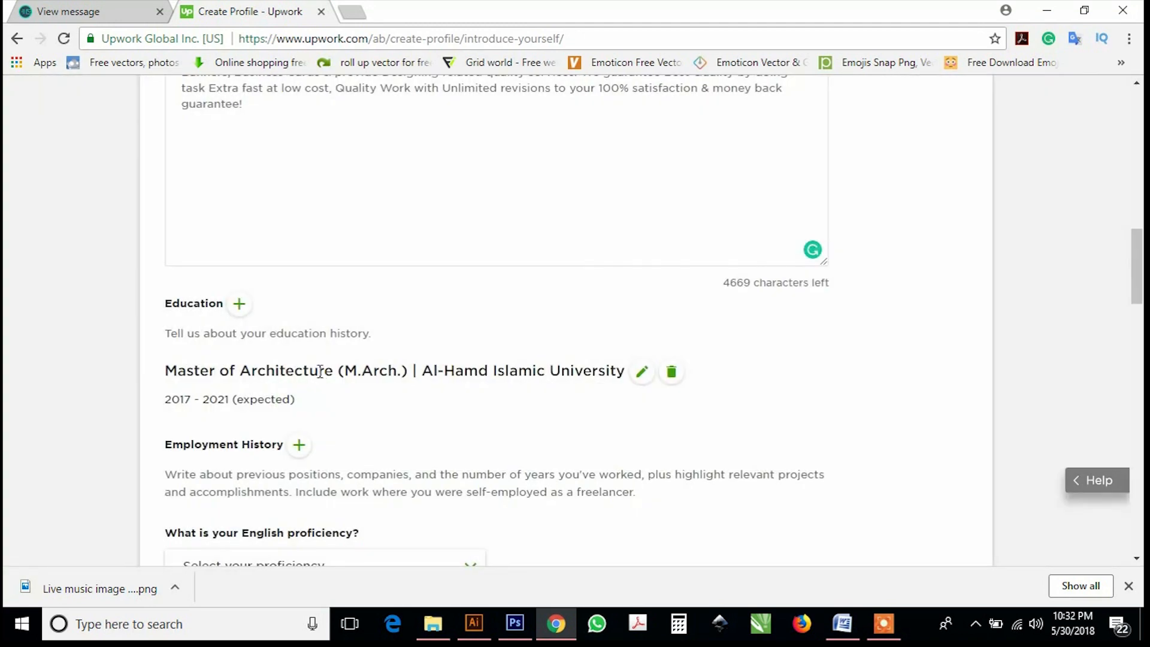
Select Native or Bilingual as the English proficiency level.
scroll(317, 368, down, 5)
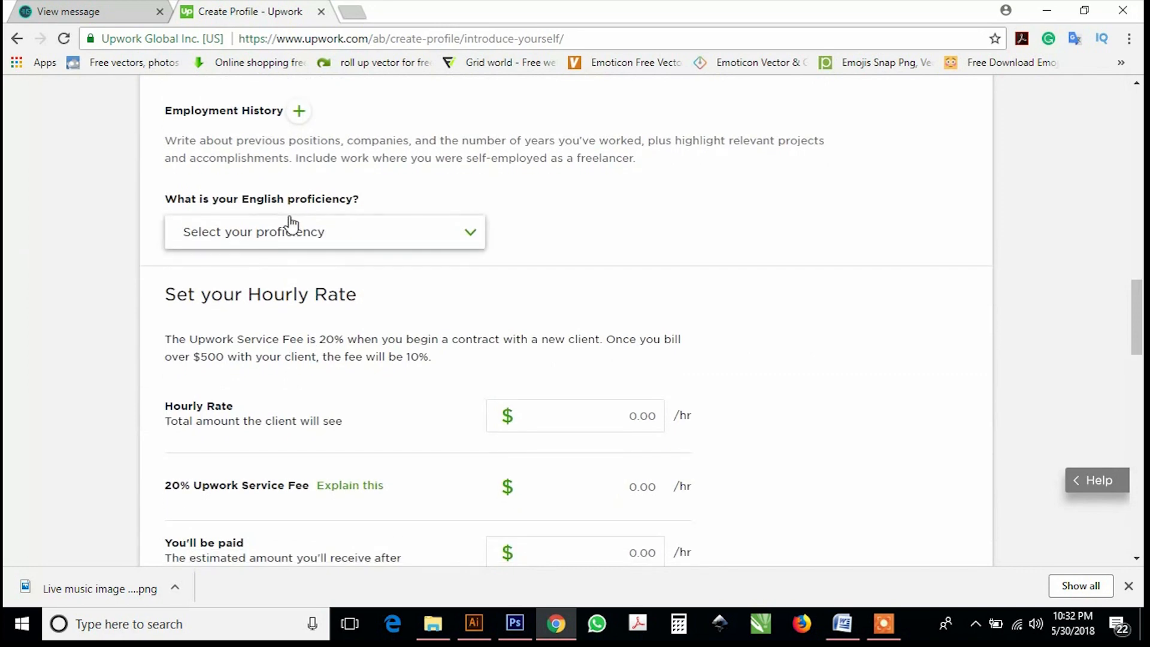
click(295, 232)
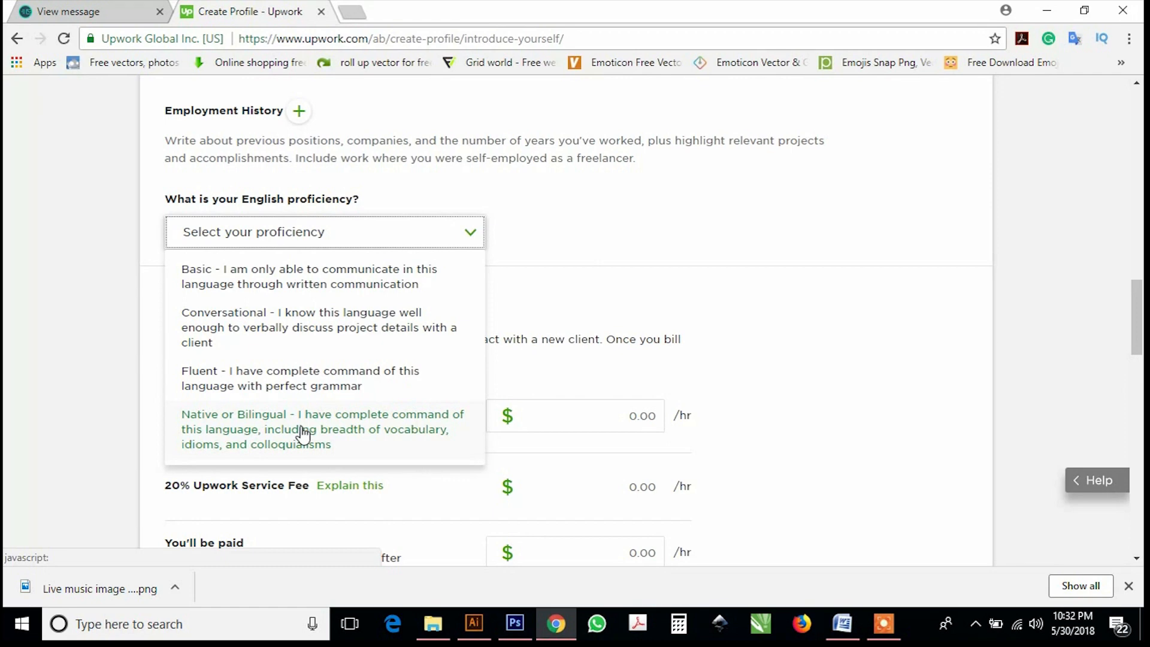
click(303, 432)
scroll(281, 239, down, 3)
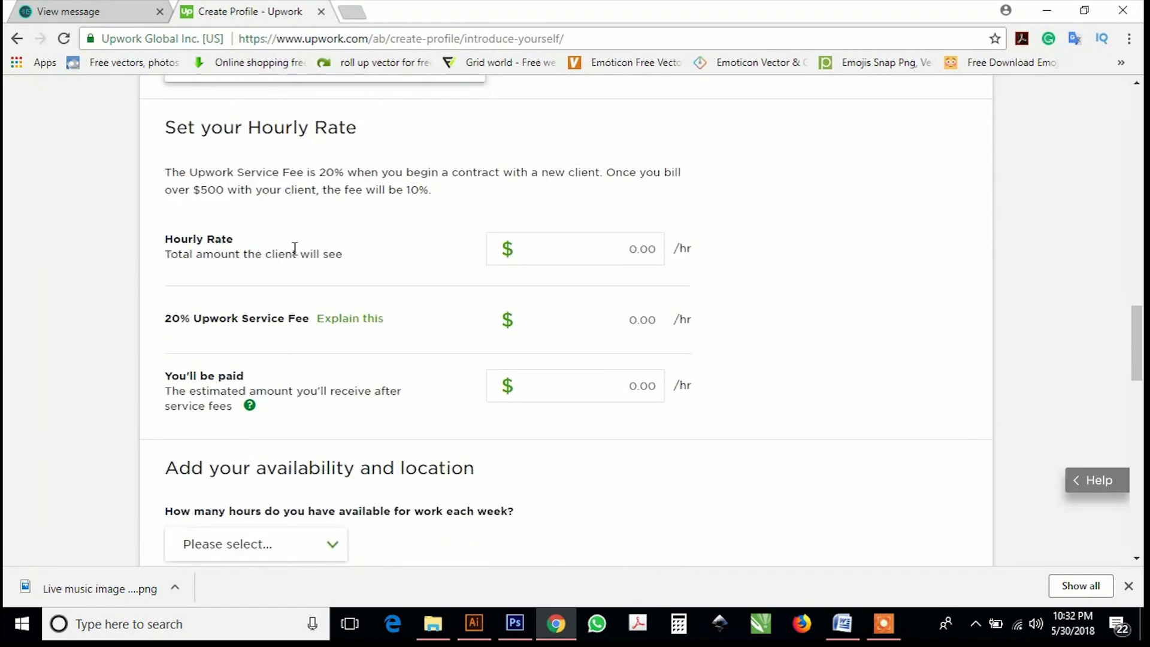
Replace the 0.00 hourly rate with $10, leaving $8.00/hr after the fee.
click(544, 250)
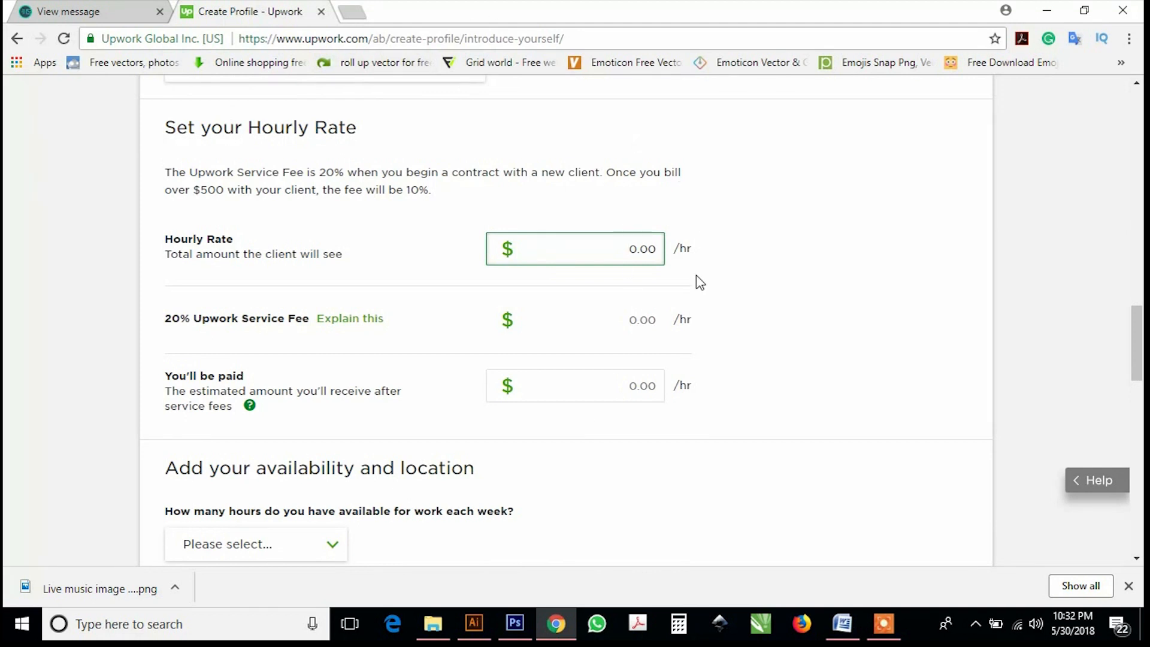
drag(619, 249, 662, 252)
text(10)
scroll(431, 334, down, 1)
scroll(428, 338, down, 1)
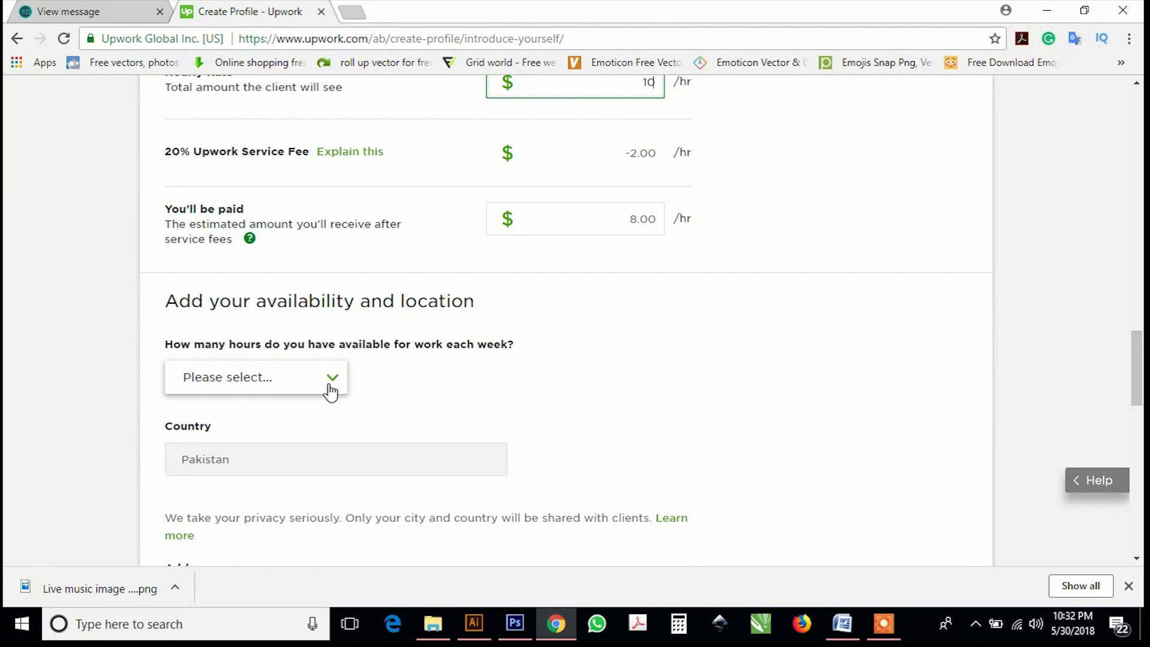
Choose More than 30 hrs/week and Both longer and shorter-term projects.
click(330, 390)
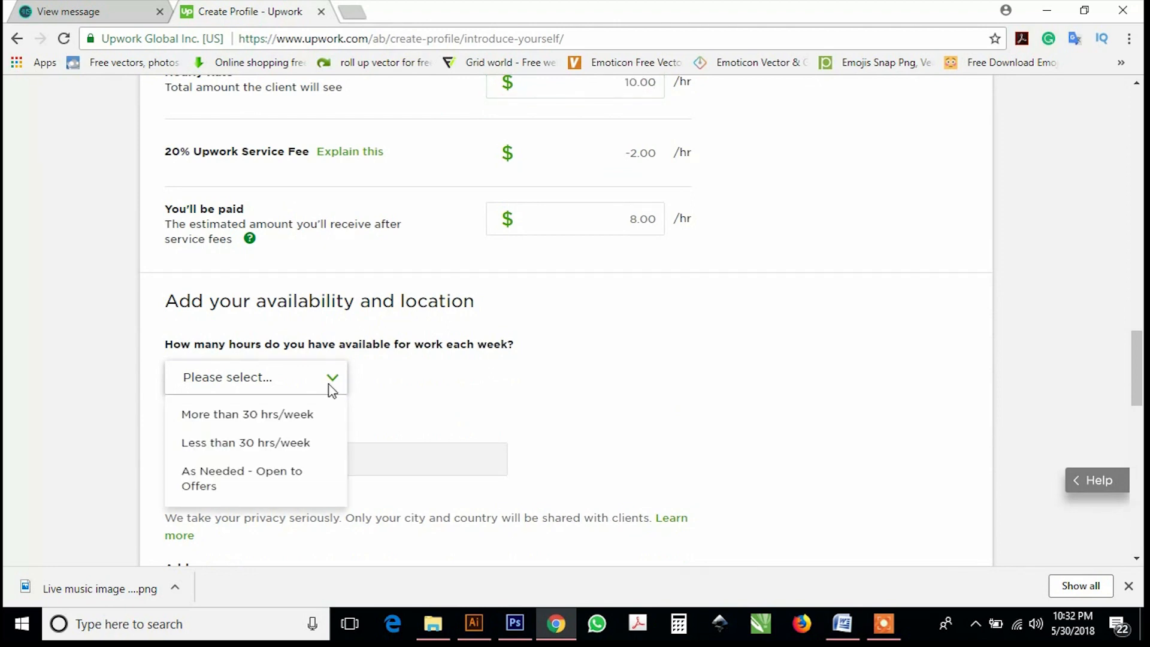
scroll(330, 391, down, 3)
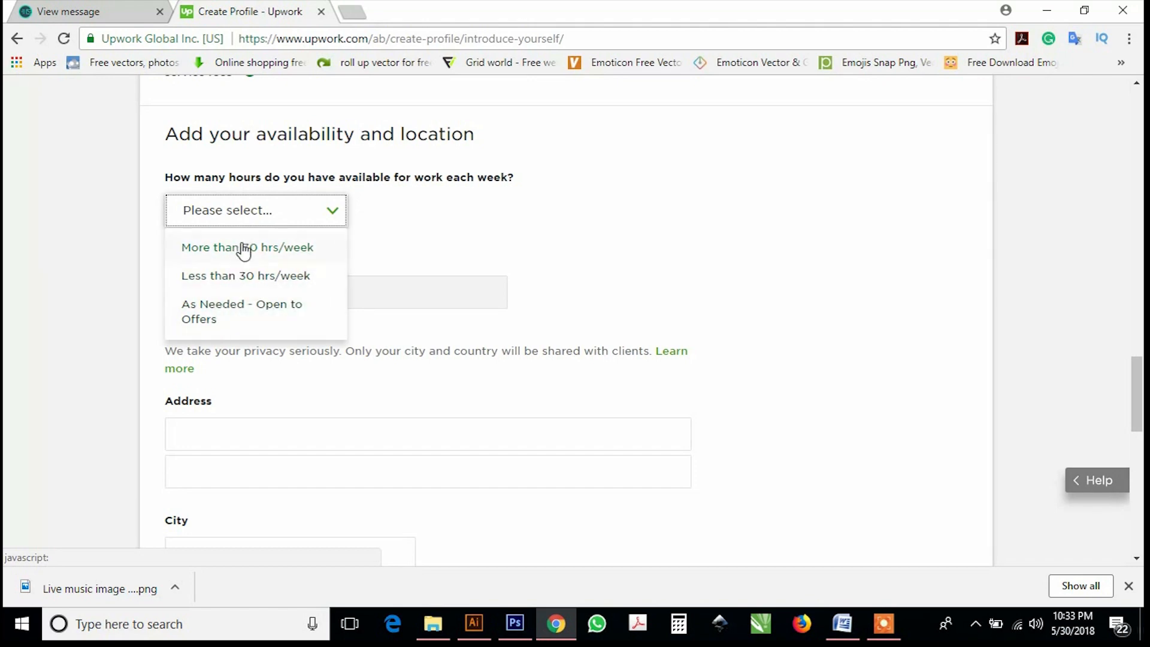
click(244, 248)
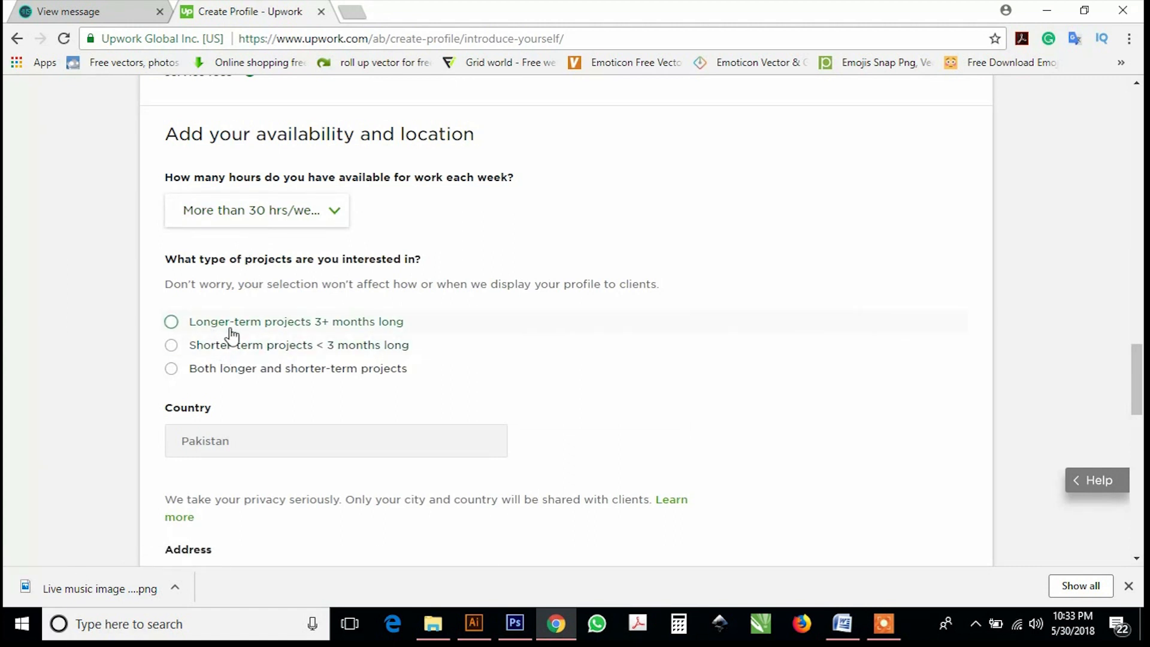
click(266, 374)
scroll(264, 375, down, 4)
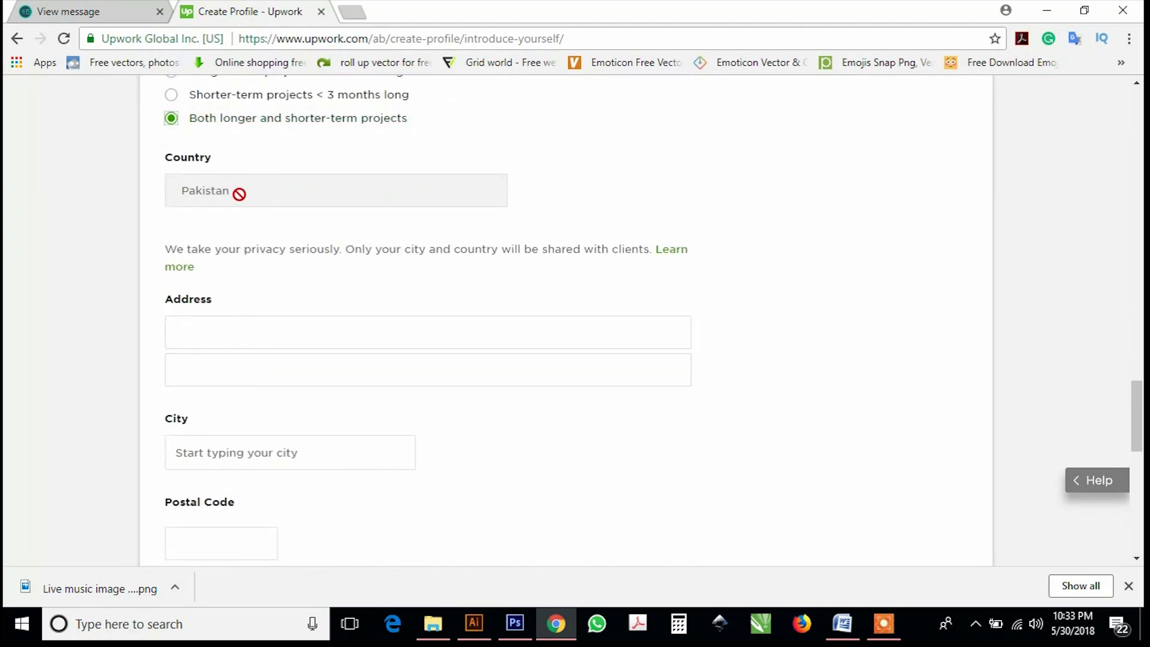
Enter the street address and pick the matching city from the suggestions.
click(203, 329)
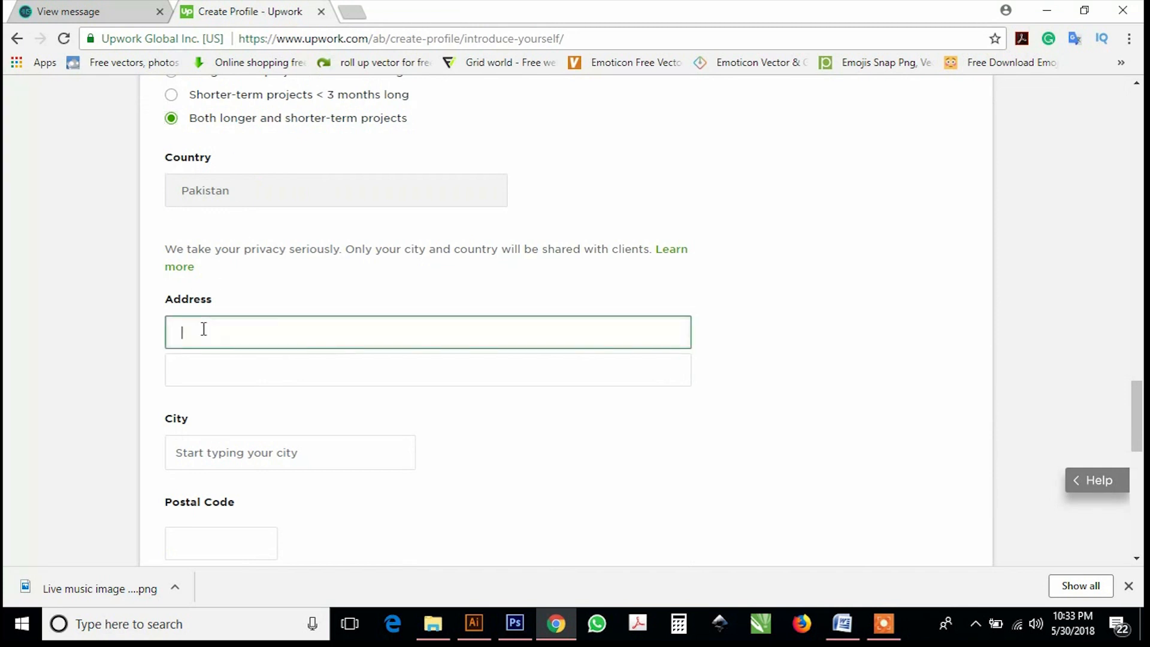
text(manda)
text(n)
text( kpk)
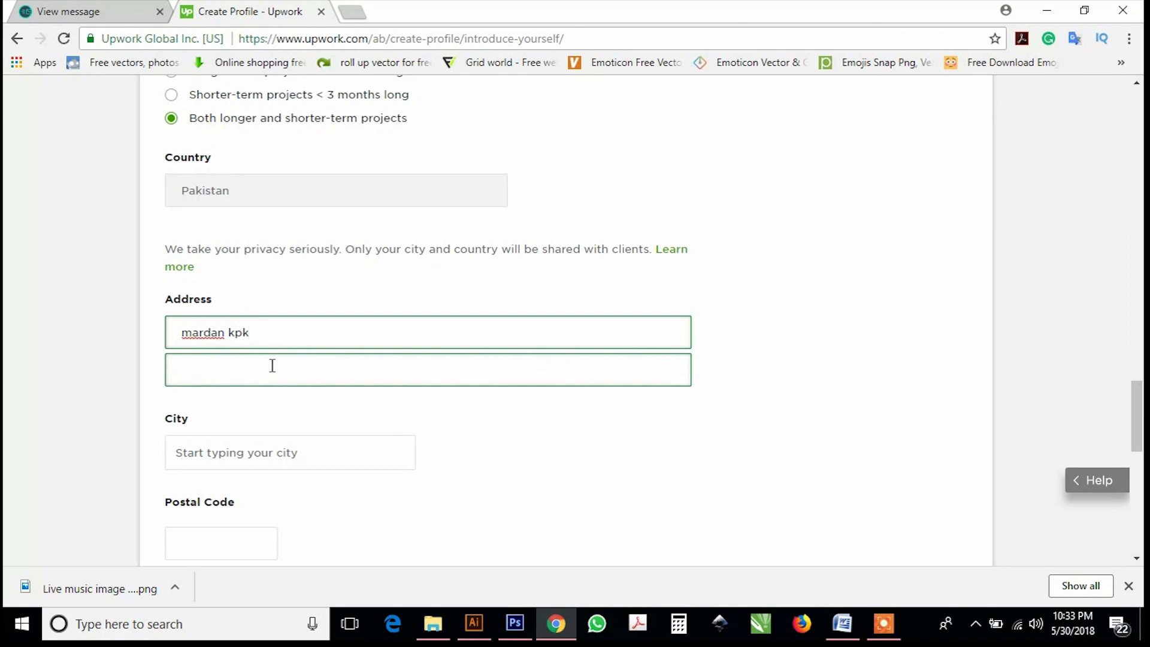
scroll(272, 365, down, 3)
click(257, 295)
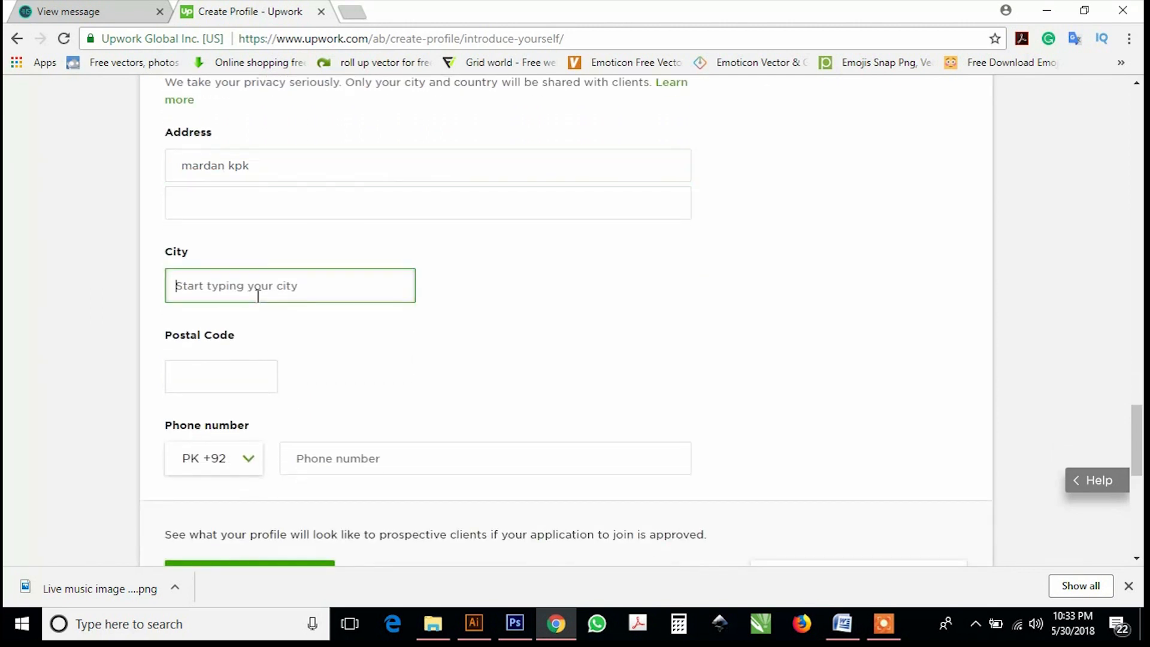
text(mard)
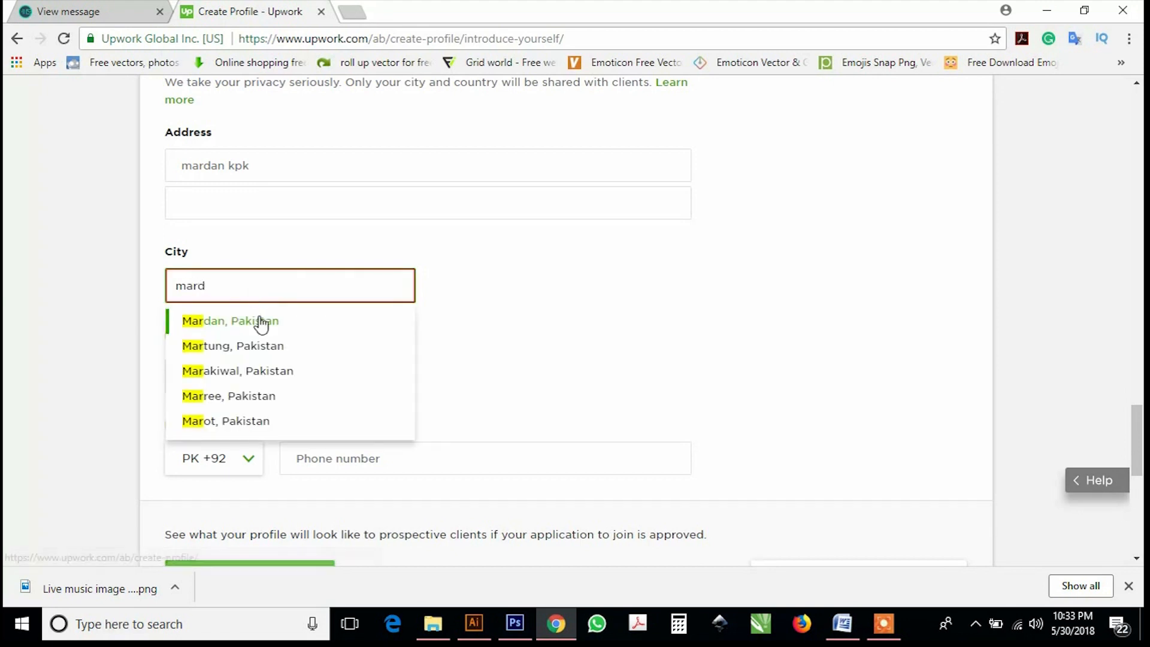
click(256, 324)
Accept the suggested postal code and type the phone number.
scroll(295, 353, down, 3)
click(225, 209)
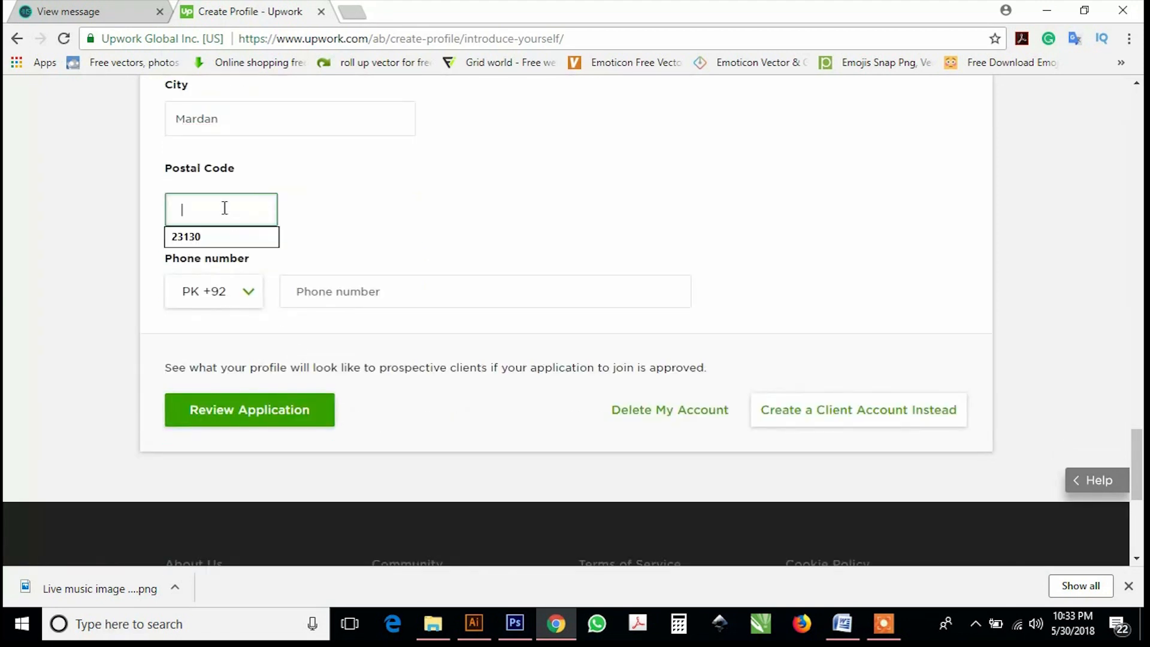
click(219, 239)
click(301, 295)
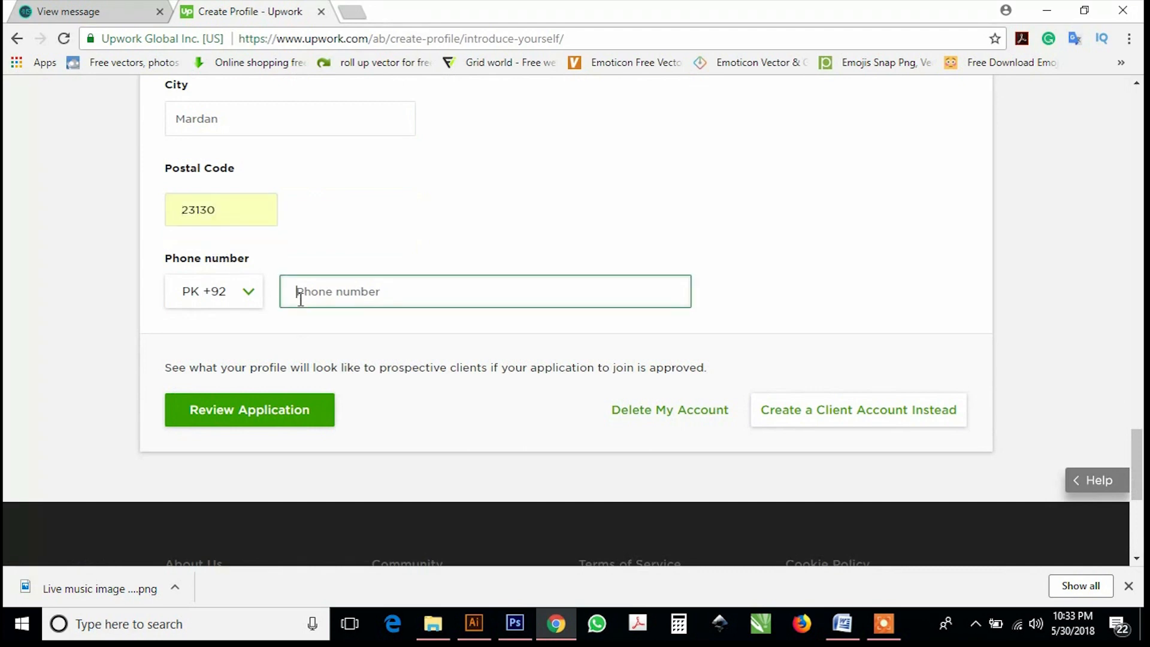
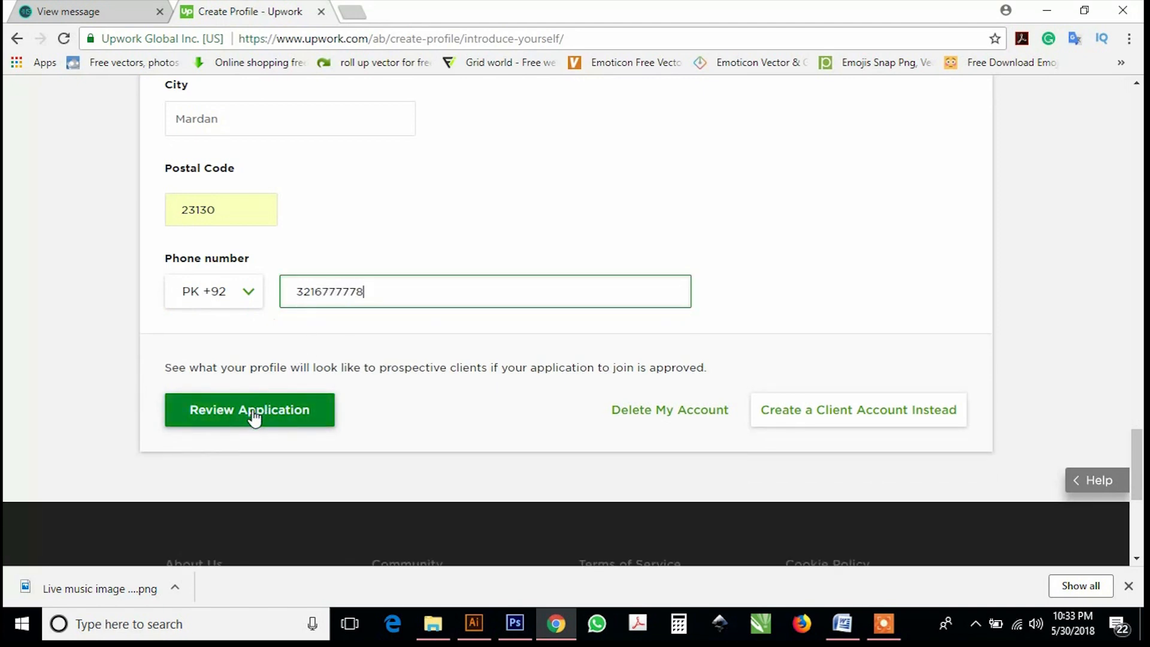
Open the application review page and scroll through the profile summary.
click(255, 414)
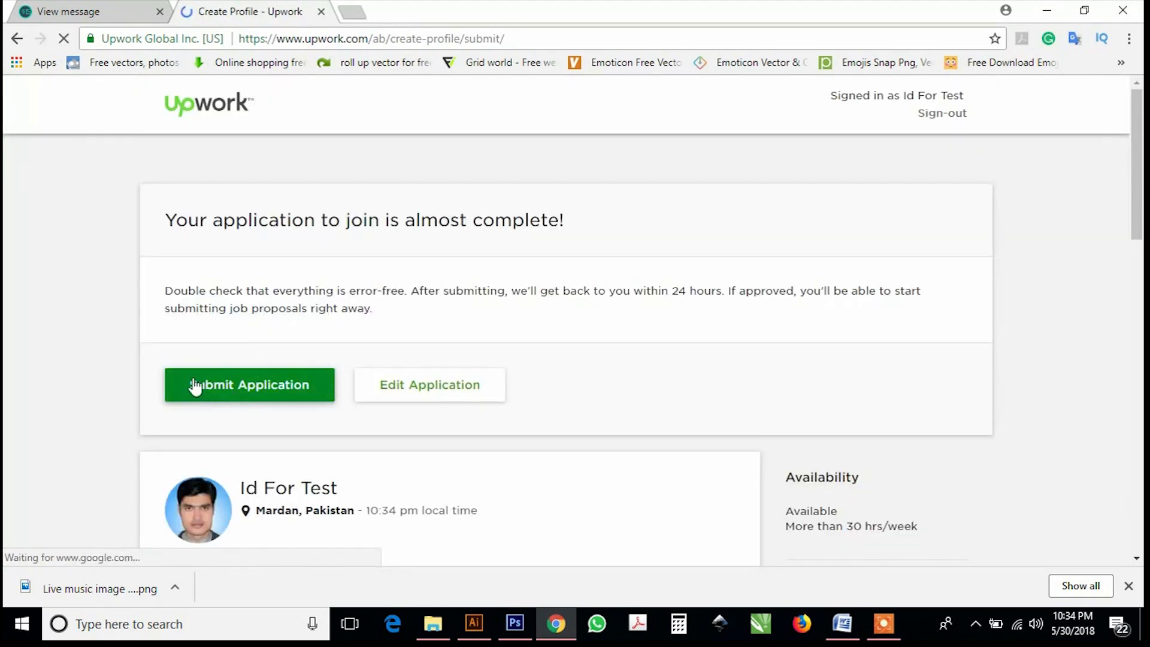
scroll(218, 368, down, 5)
scroll(232, 366, down, 6)
scroll(234, 368, up, 12)
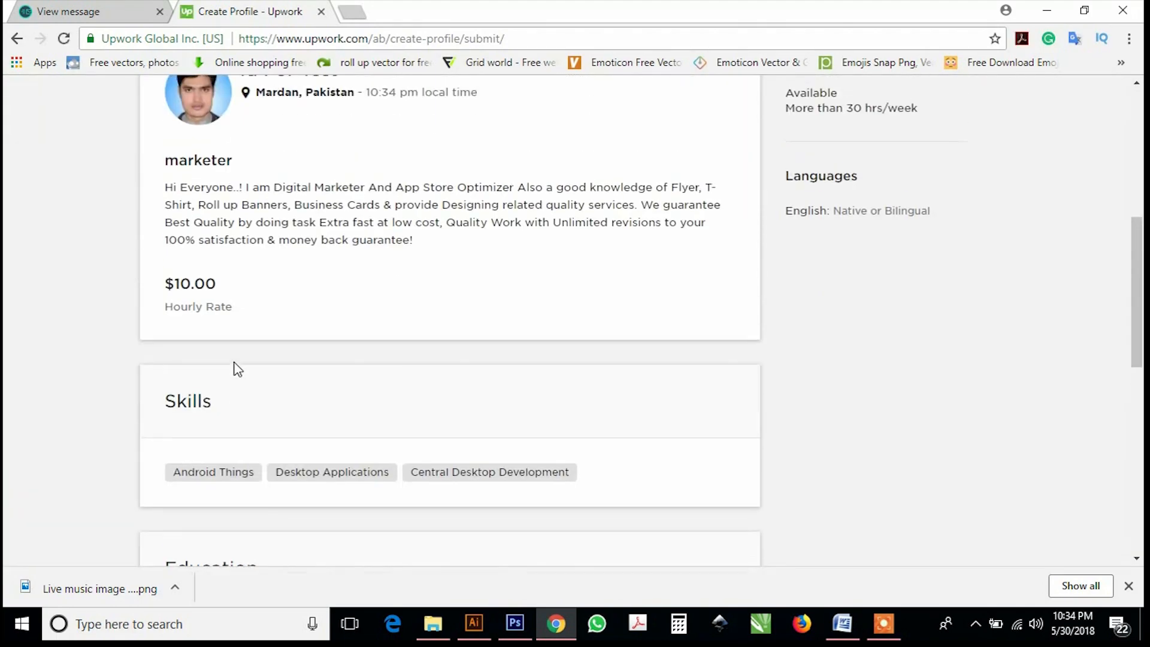